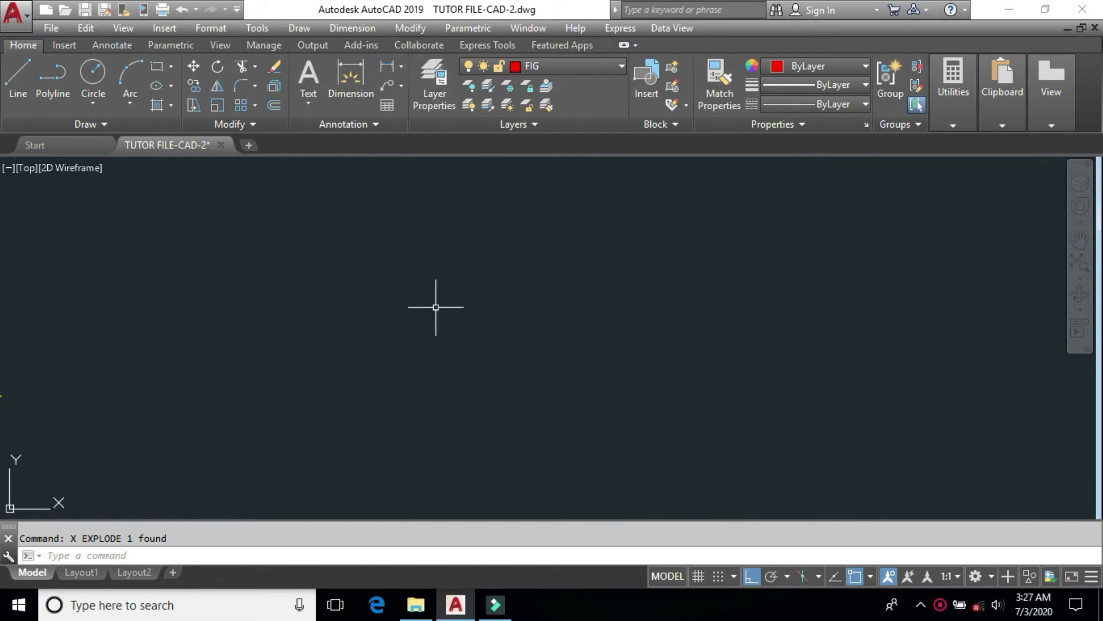
pyautogui.click(409, 29)
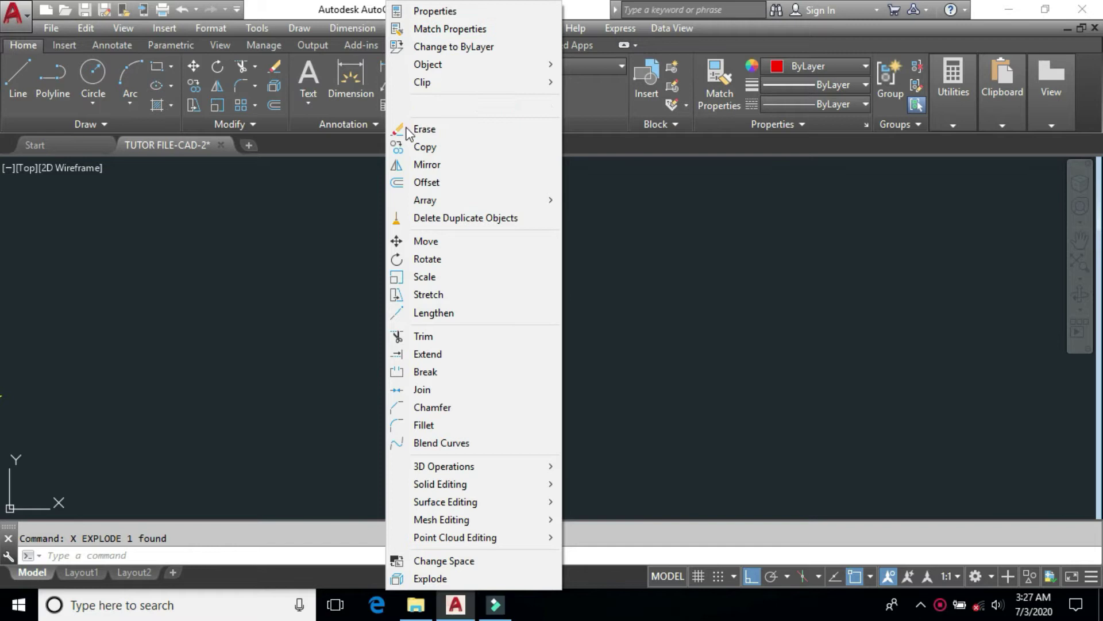
pyautogui.moveTo(437, 201)
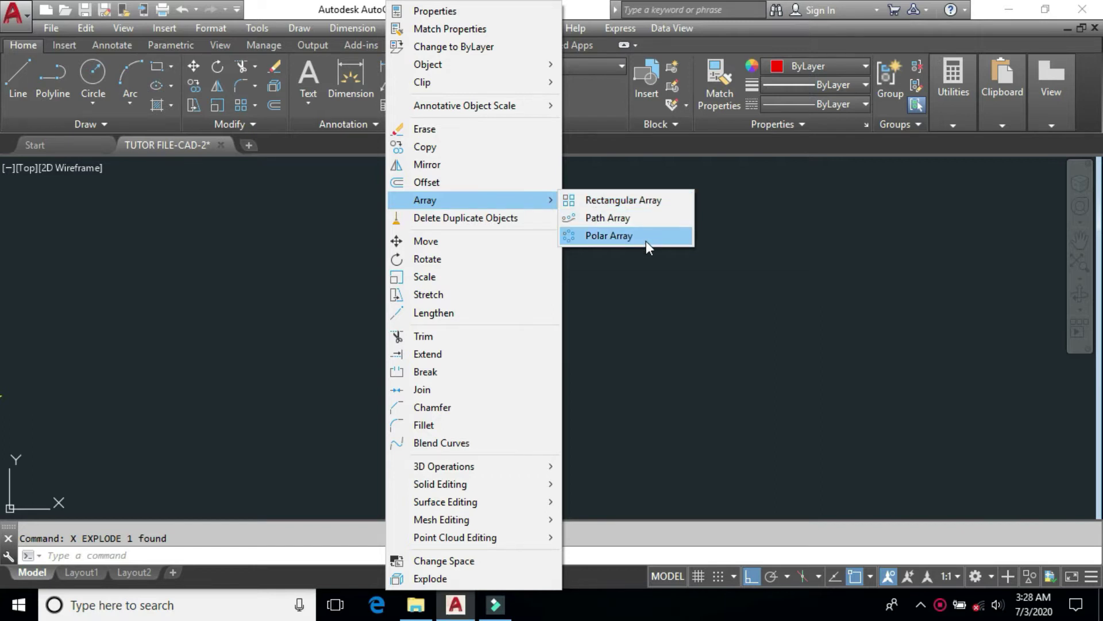
pyautogui.click(758, 225)
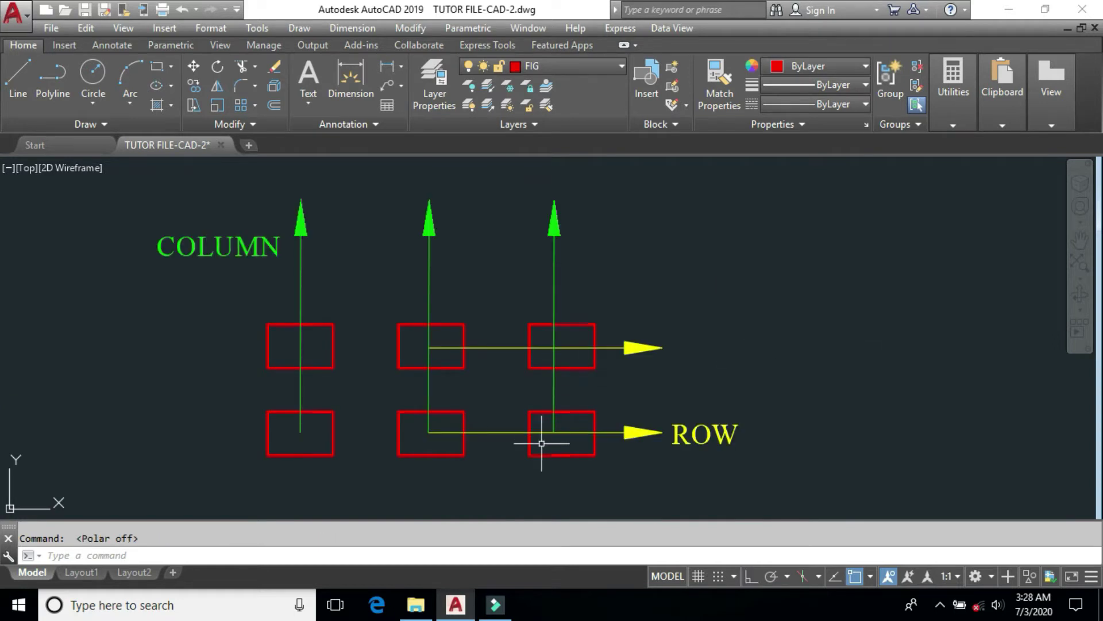
pyautogui.moveTo(507, 466); pyautogui.dragTo(530, 460, button='middle')
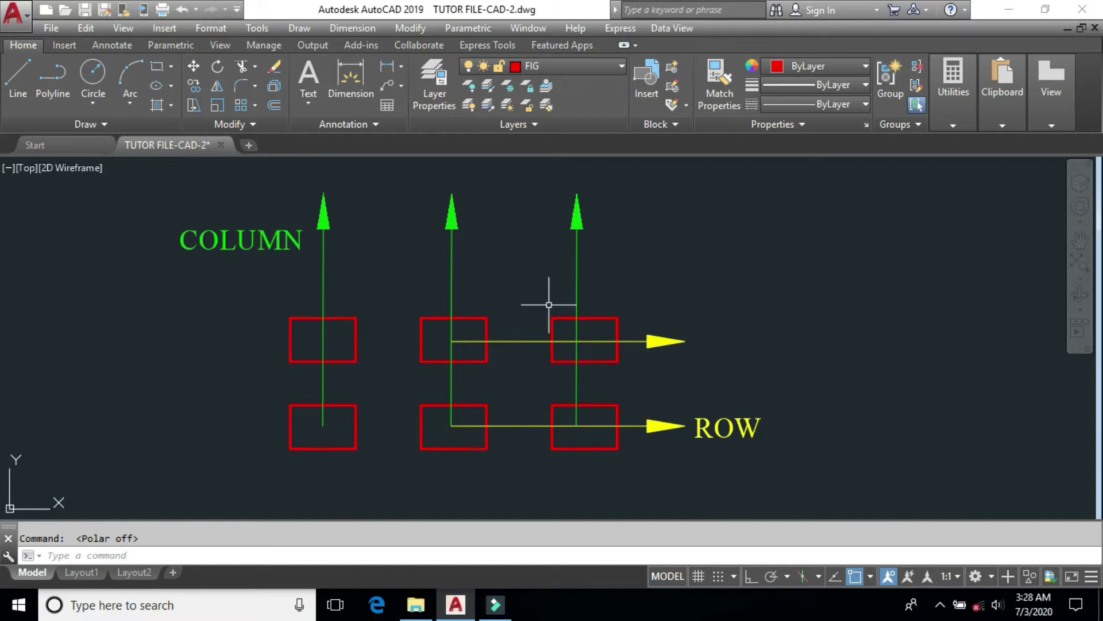
pyautogui.click(354, 449)
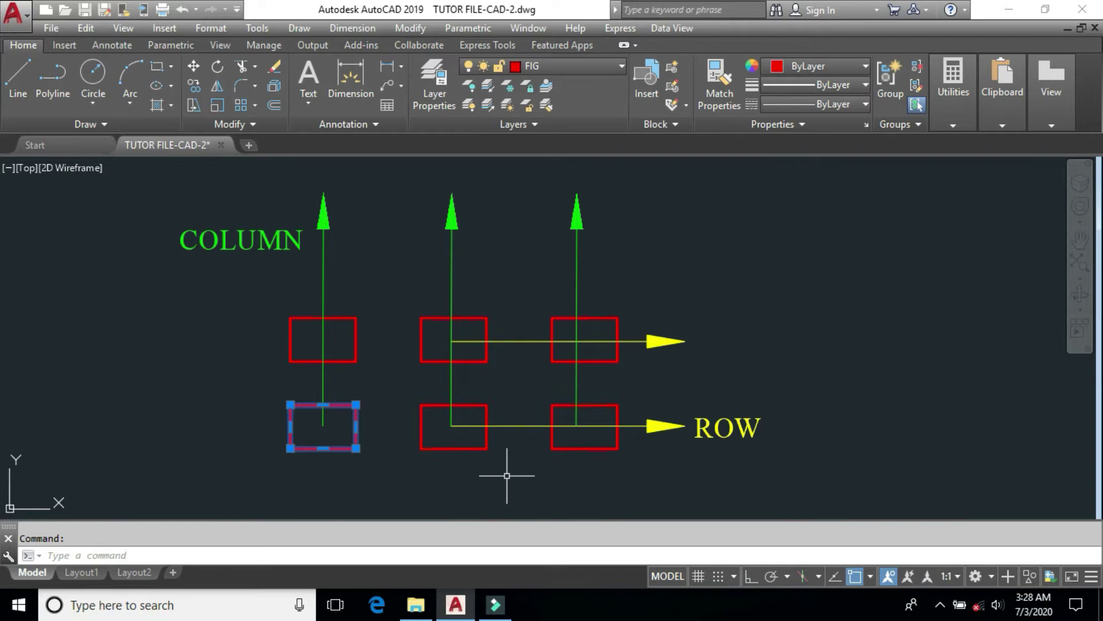
pyautogui.press('Escape')
pyautogui.click(454, 497)
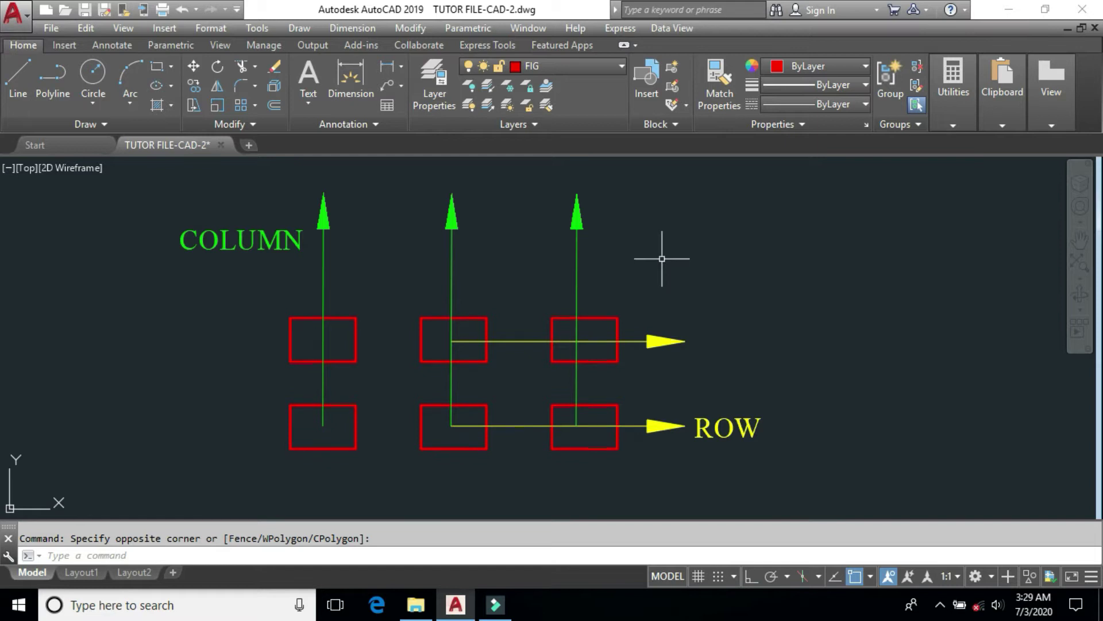
# - Add a vertical linear dimension between the lower-left corners of the two rectangles in the first column
pyautogui.write('DLI')
pyautogui.press('Return')
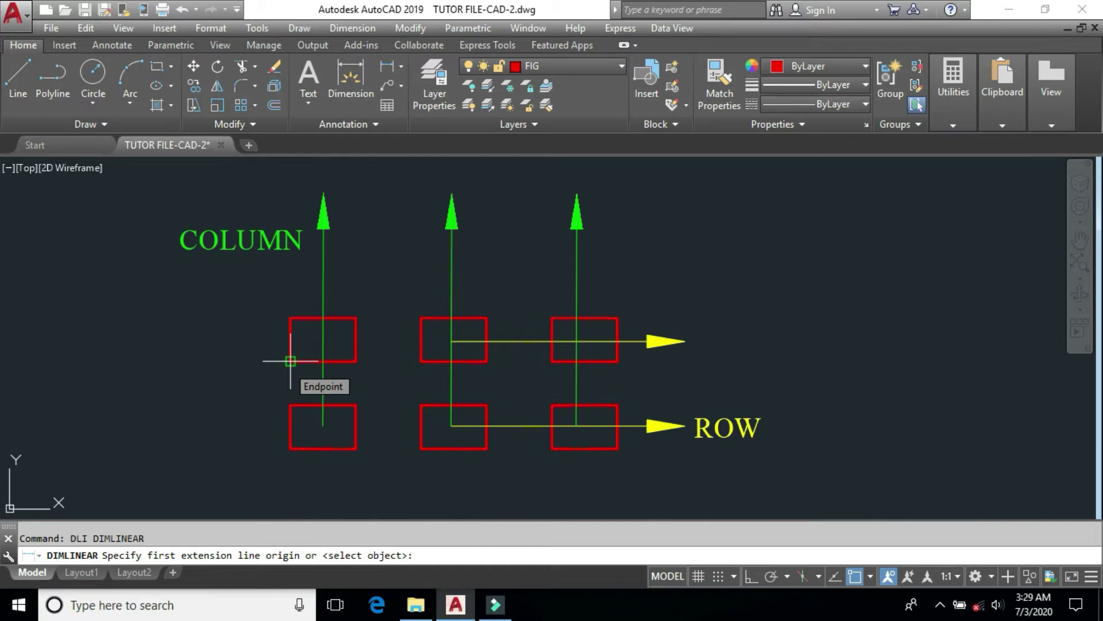
pyautogui.click(291, 447)
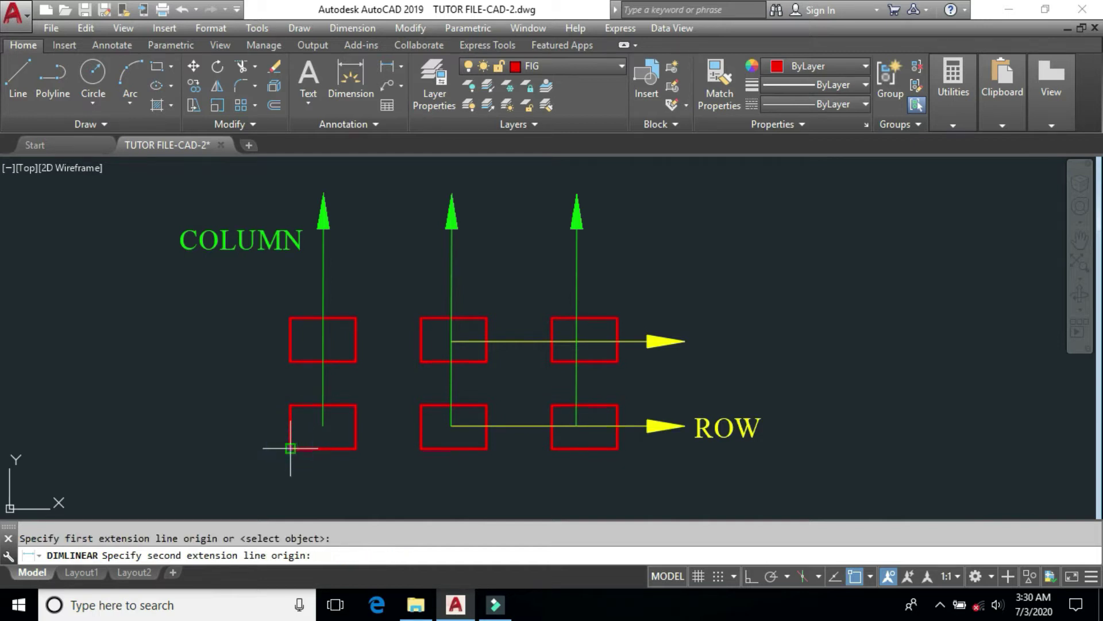
pyautogui.click(290, 361)
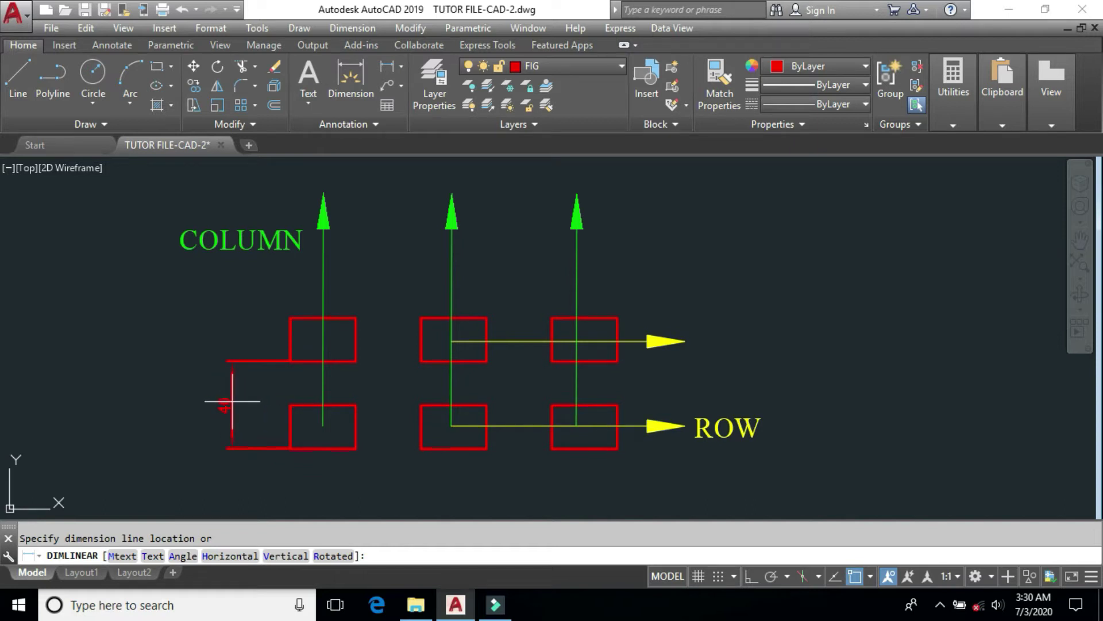
pyautogui.click(233, 401)
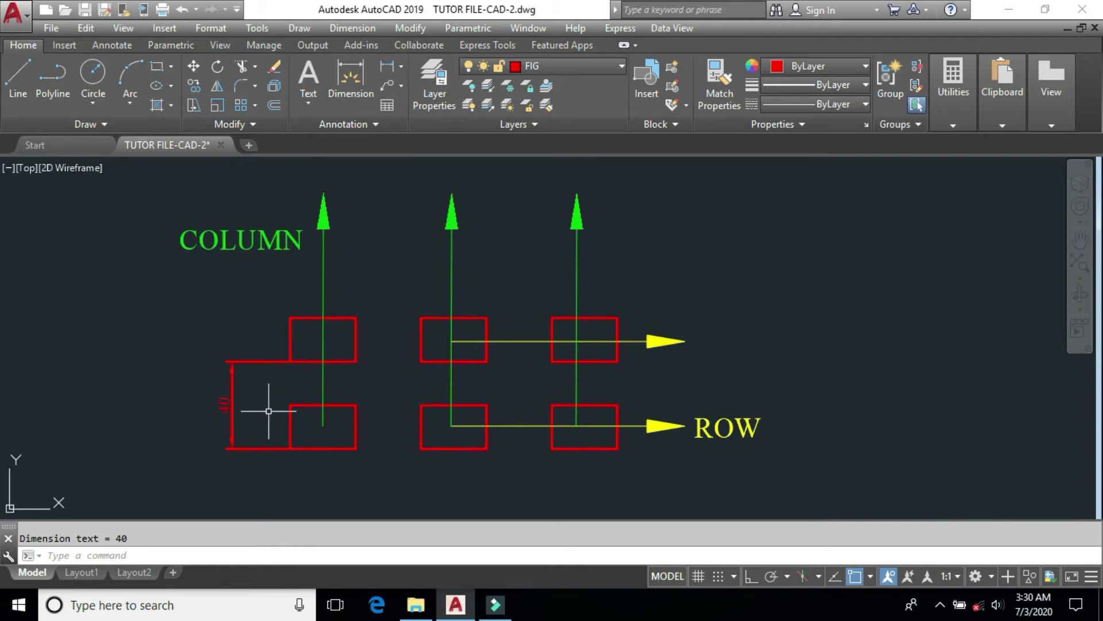
# - Add a horizontal linear dimension below the bottom row between the lower-left corners of its first two rectangles
pyautogui.write('DLI')
pyautogui.press('Return')
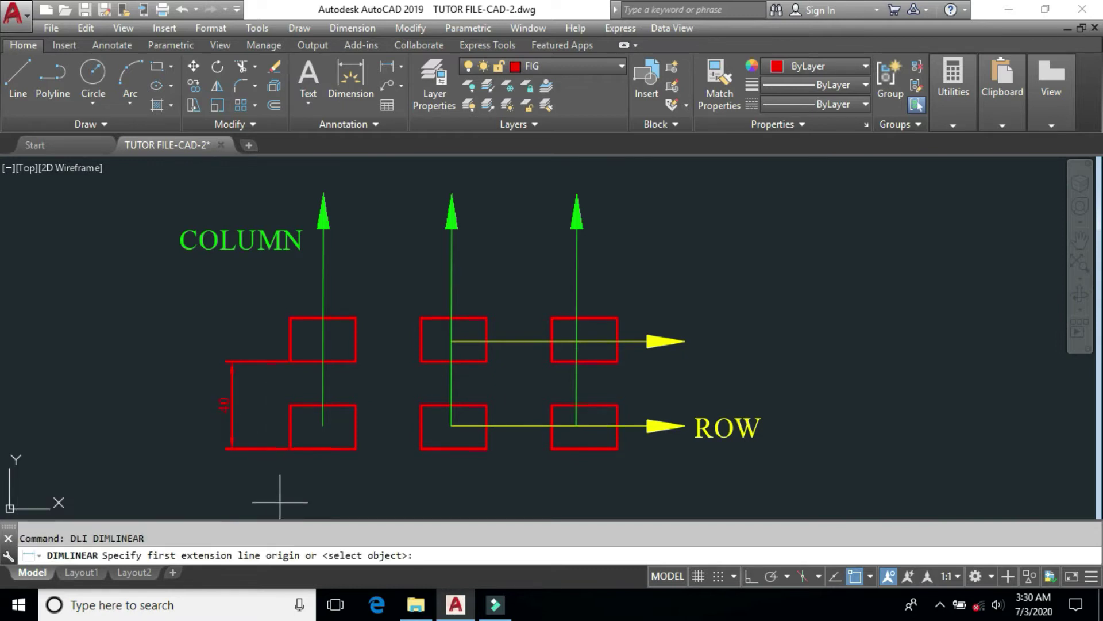
pyautogui.click(290, 448)
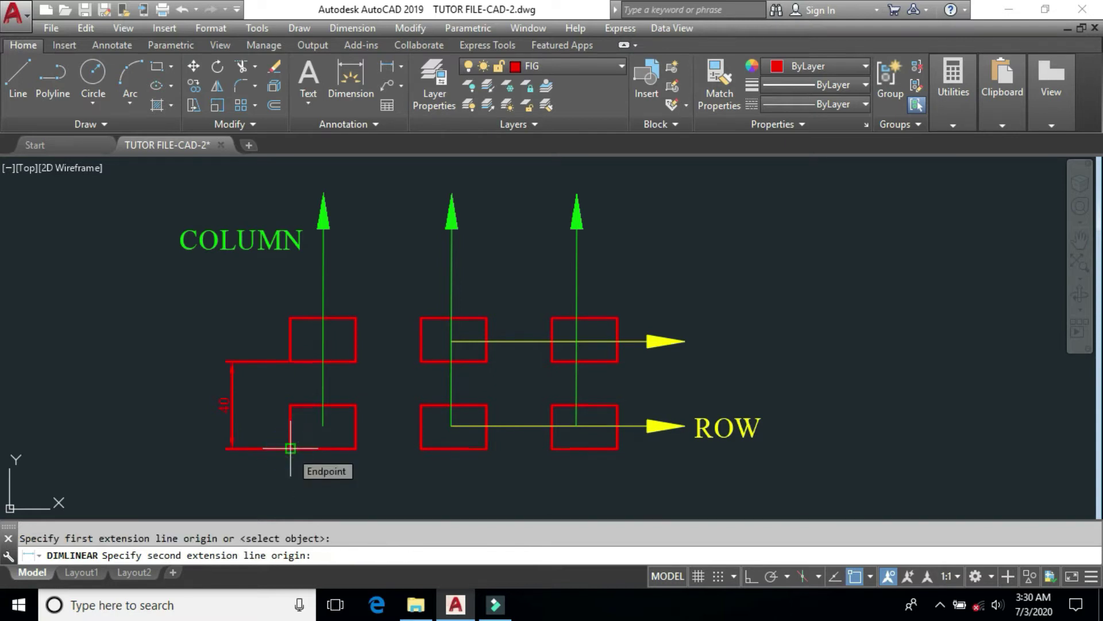
pyautogui.click(421, 448)
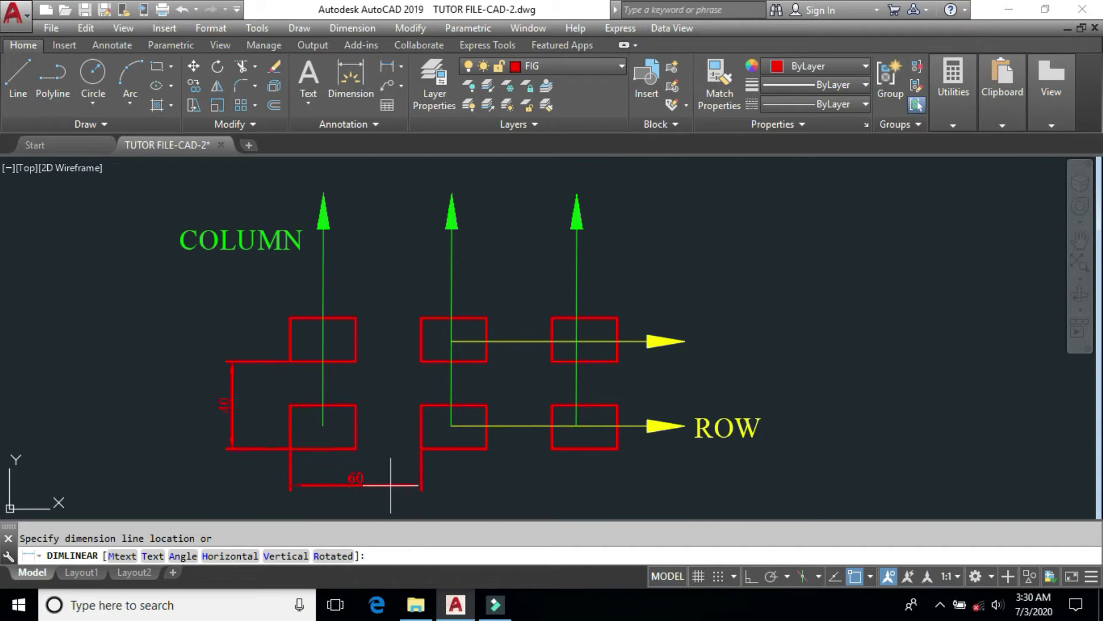
pyautogui.click(390, 484)
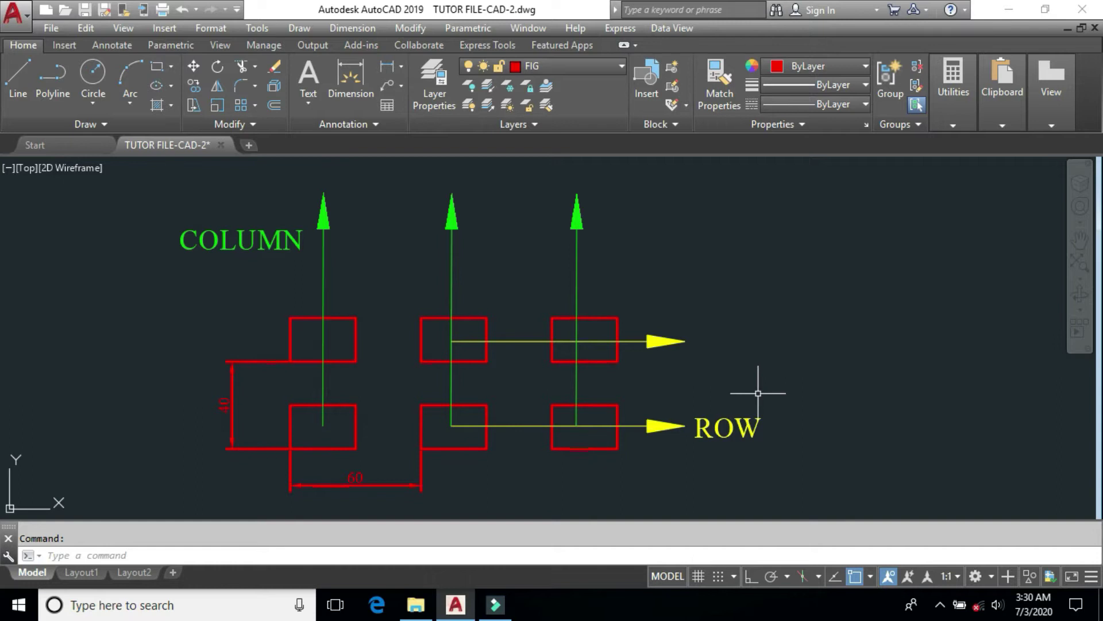
# - Copy the first rectangle of the bottom row to the empty space just beyond the ROW label
pyautogui.moveTo(692, 428); pyautogui.dragTo(565, 413, button='middle')
pyautogui.click(229, 411)
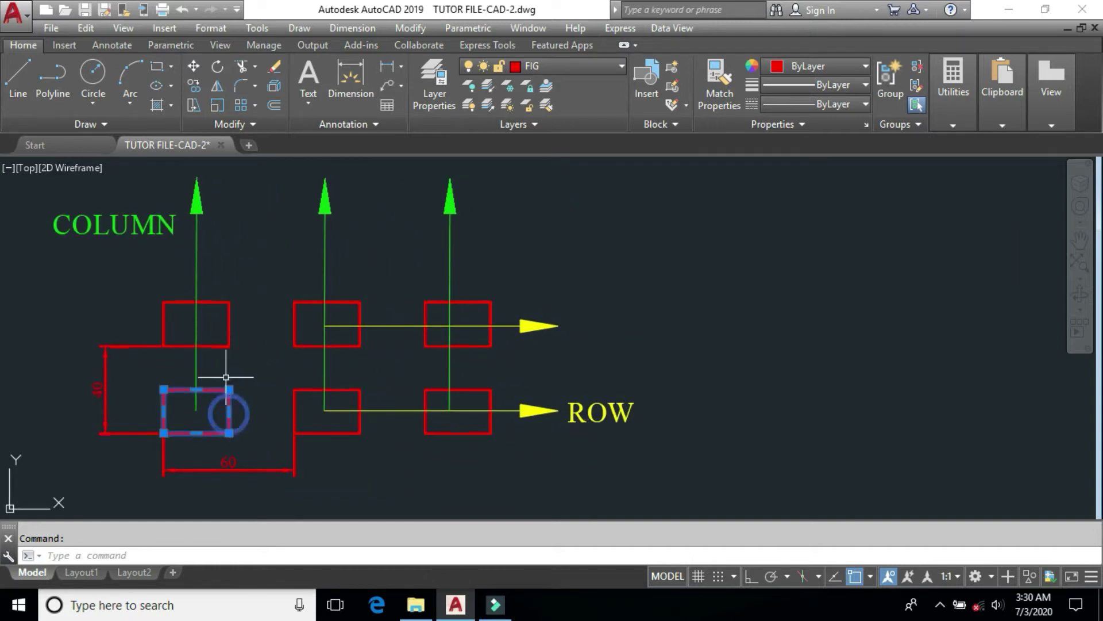
pyautogui.write('co')
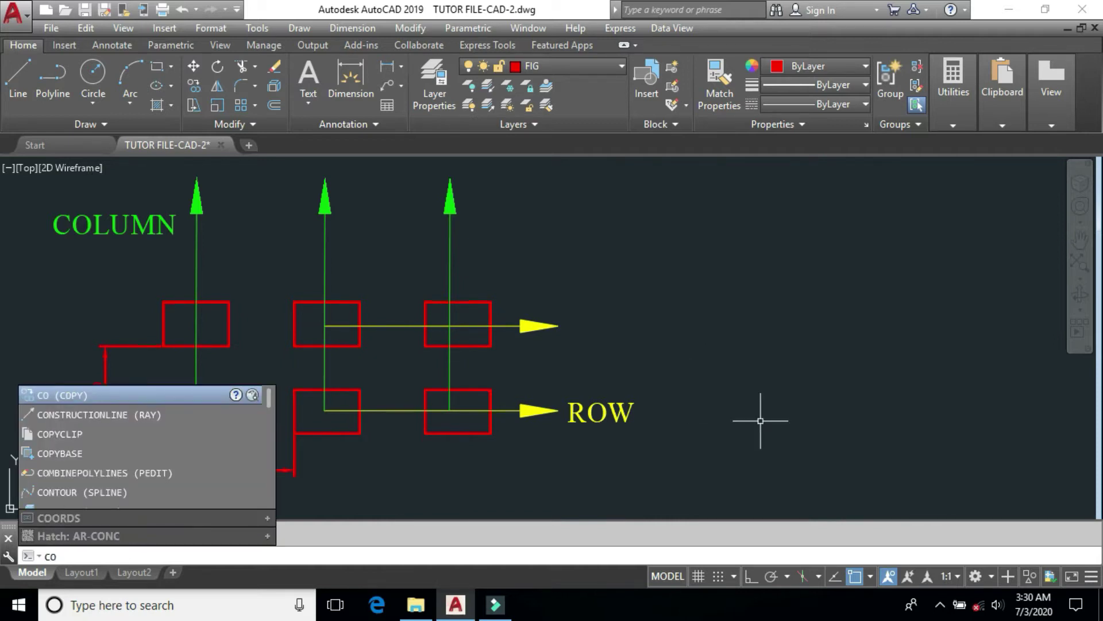
pyautogui.press('Return')
pyautogui.click(211, 448)
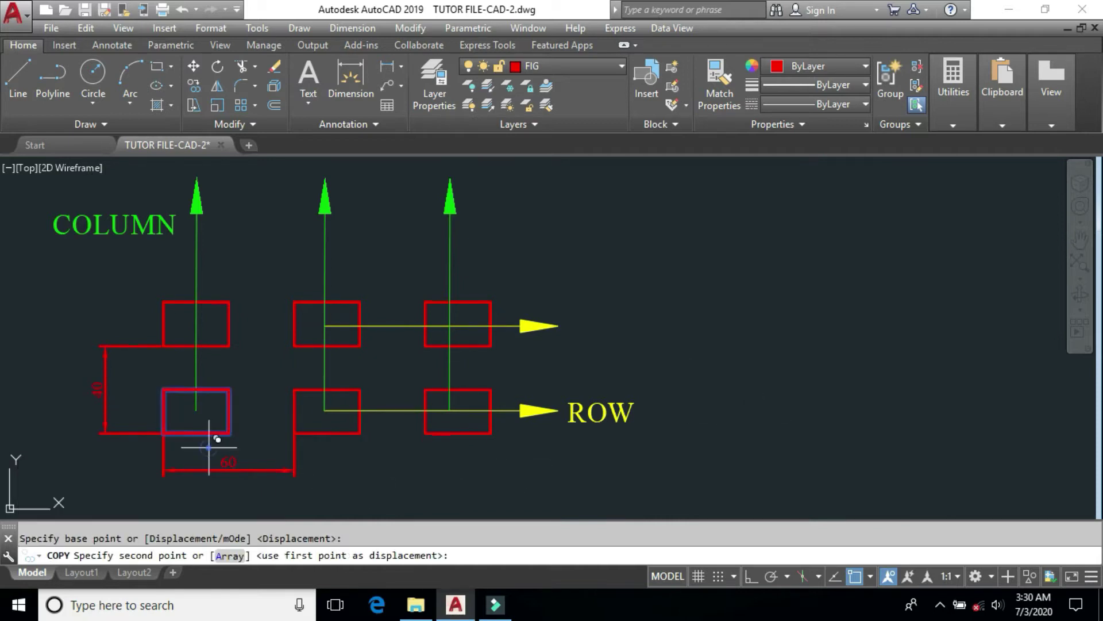
pyautogui.click(689, 441)
pyautogui.press('Return')
pyautogui.moveTo(776, 423); pyautogui.dragTo(712, 437, button='middle')
pyautogui.moveTo(714, 436); pyautogui.dragTo(701, 434, button='middle')
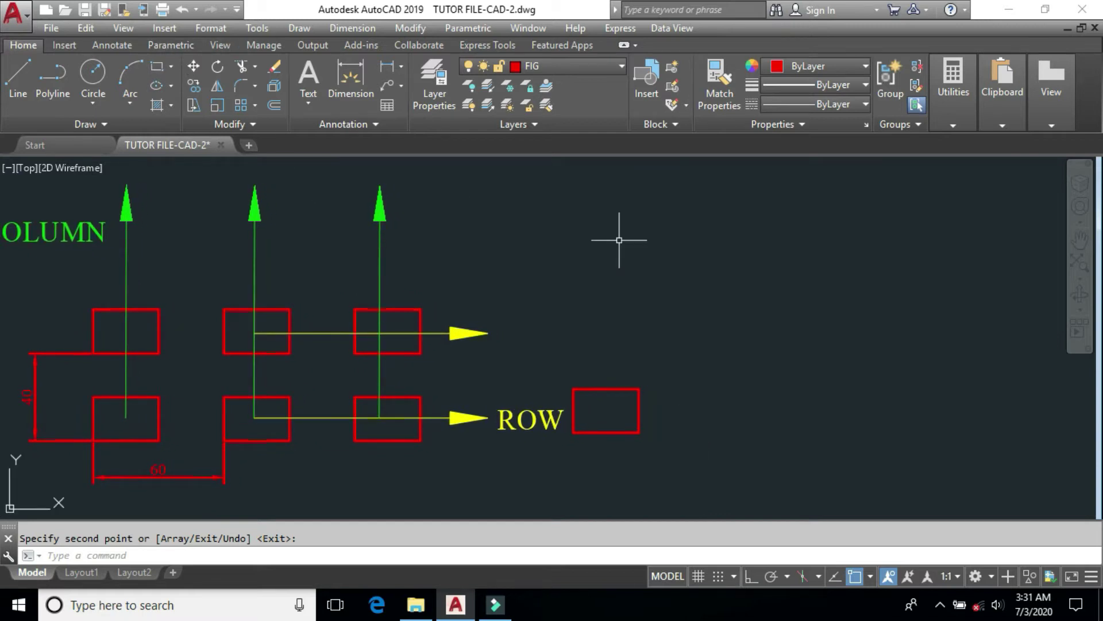
# - Create a rectangular array from the copied rectangle beside the ROW label
pyautogui.write('AR')
pyautogui.press('Return')
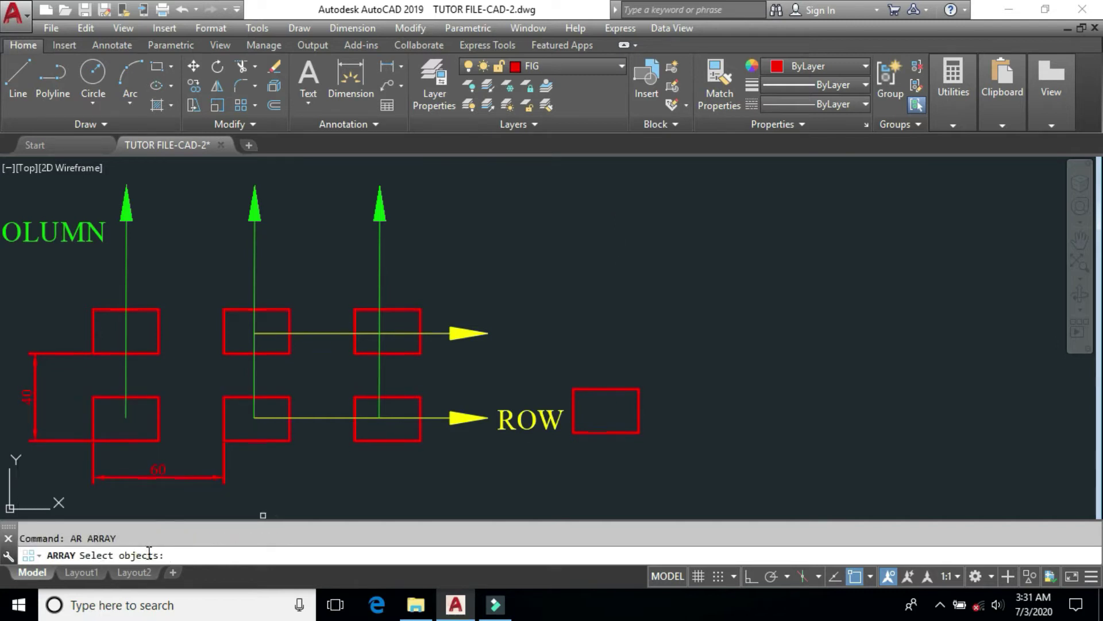
pyautogui.click(671, 368)
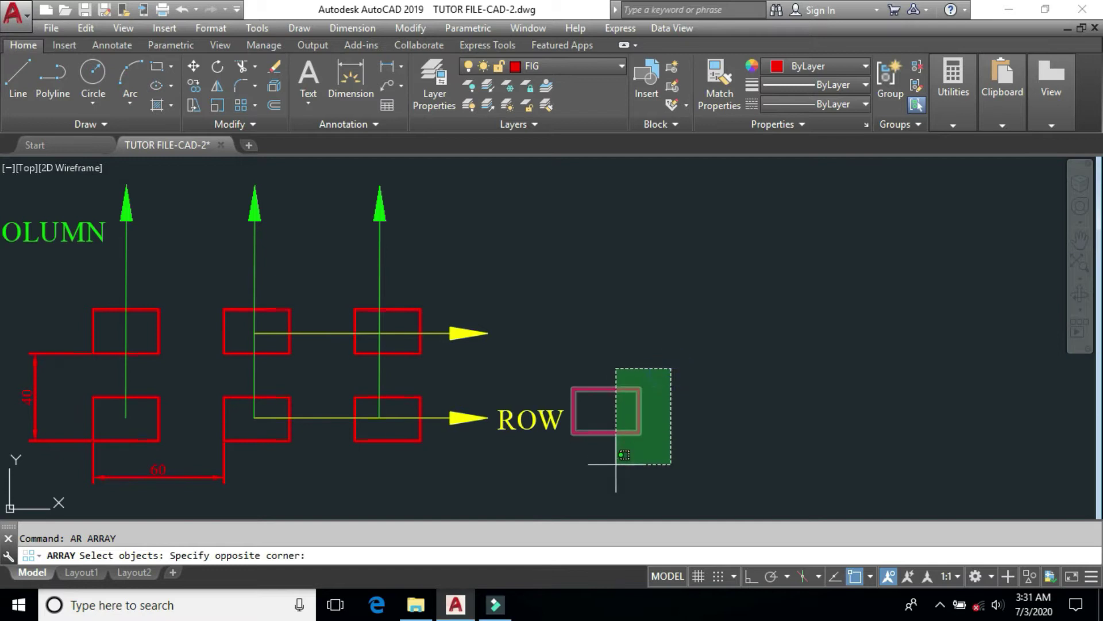
pyautogui.click(616, 462)
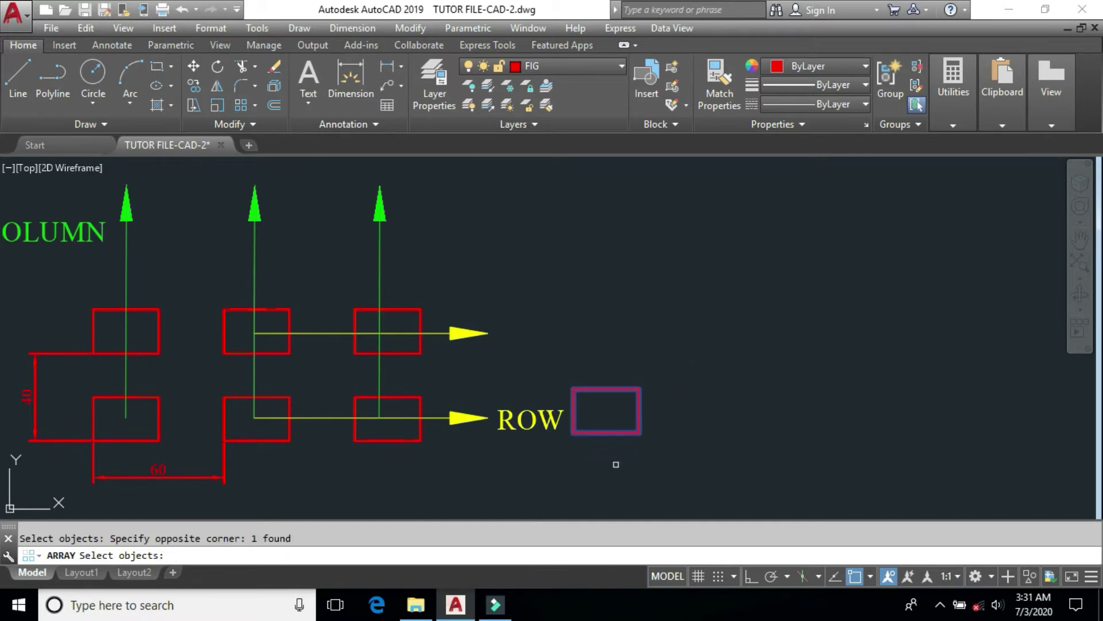
pyautogui.press('Return')
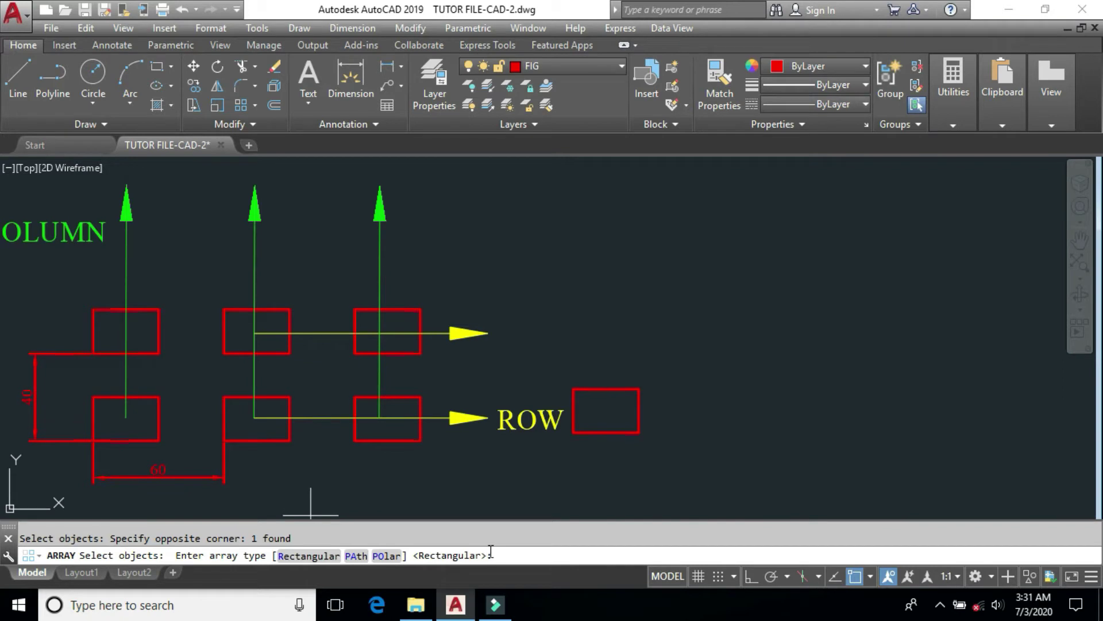
pyautogui.press('Return')
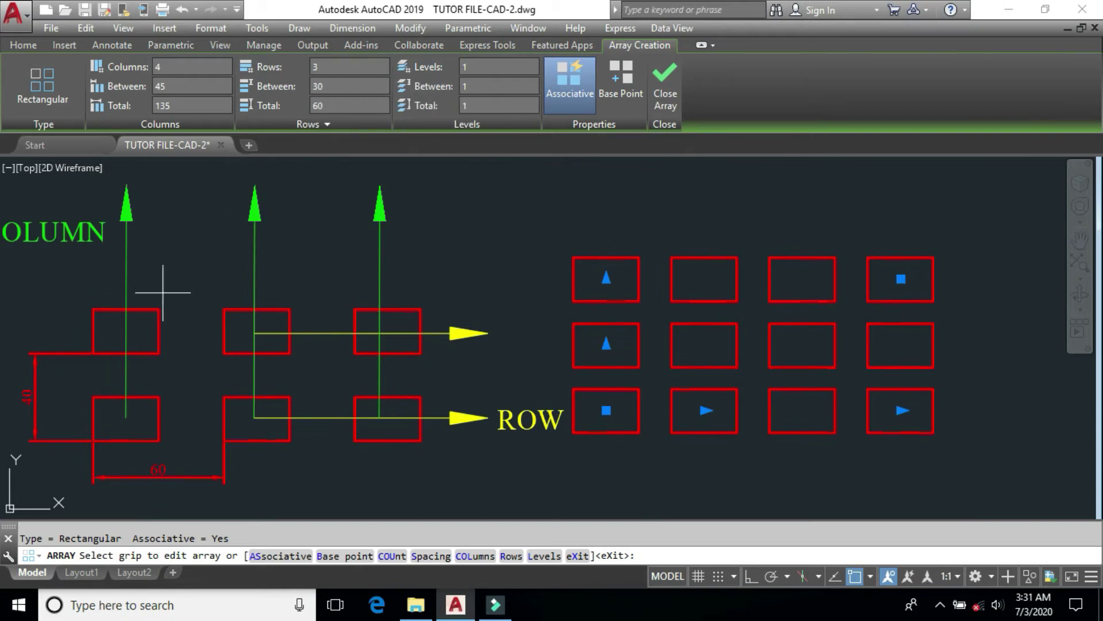
# - Set the array to 3 columns and 2 rows
pyautogui.click(169, 65)
pyautogui.write('3')
pyautogui.press('Return')
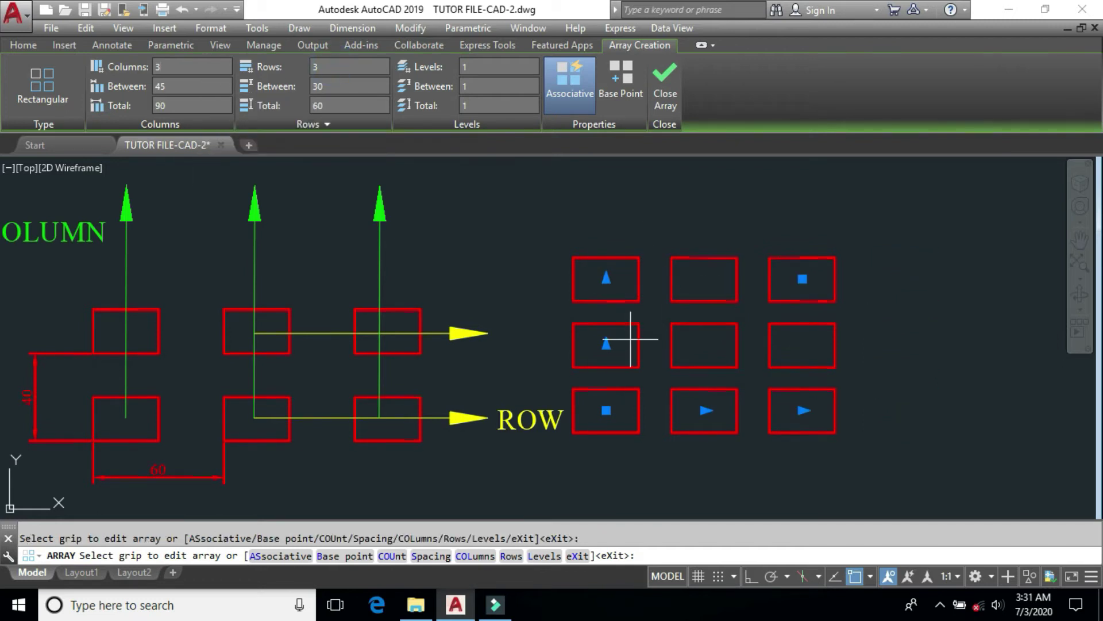
pyautogui.click(333, 67)
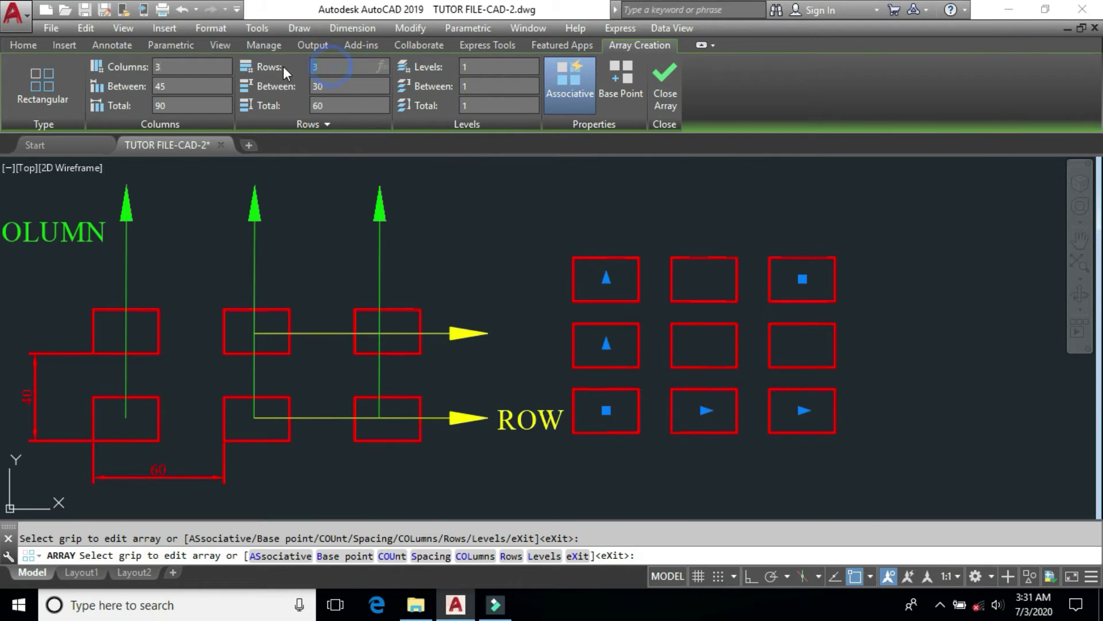
pyautogui.click(209, 92)
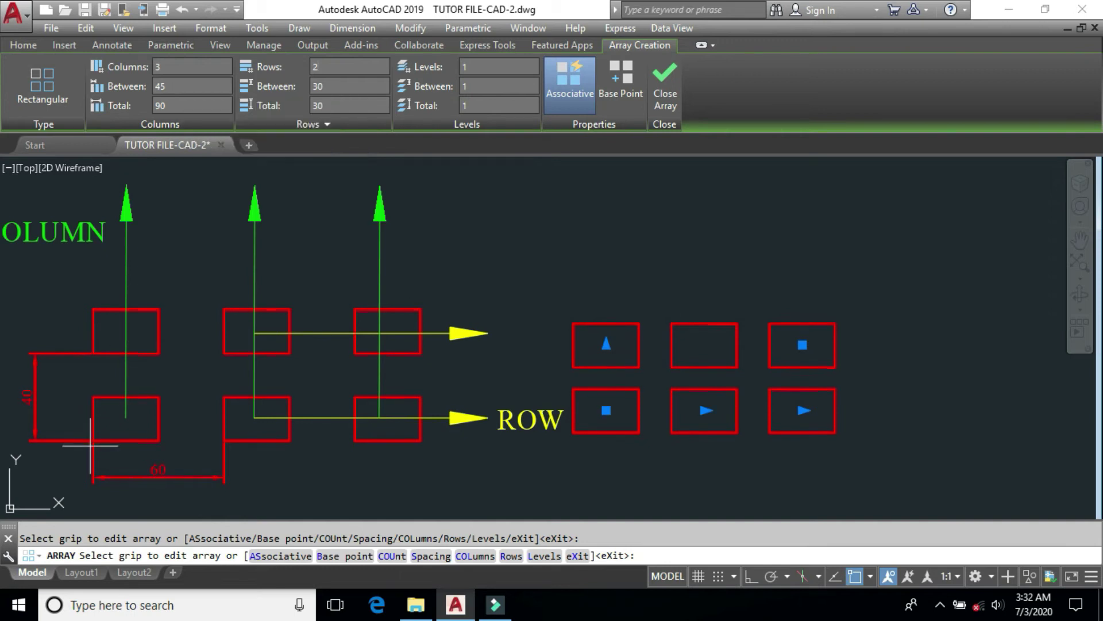
# - Set the array's column spacing to 40 and its row spacing to 60
pyautogui.click(181, 86)
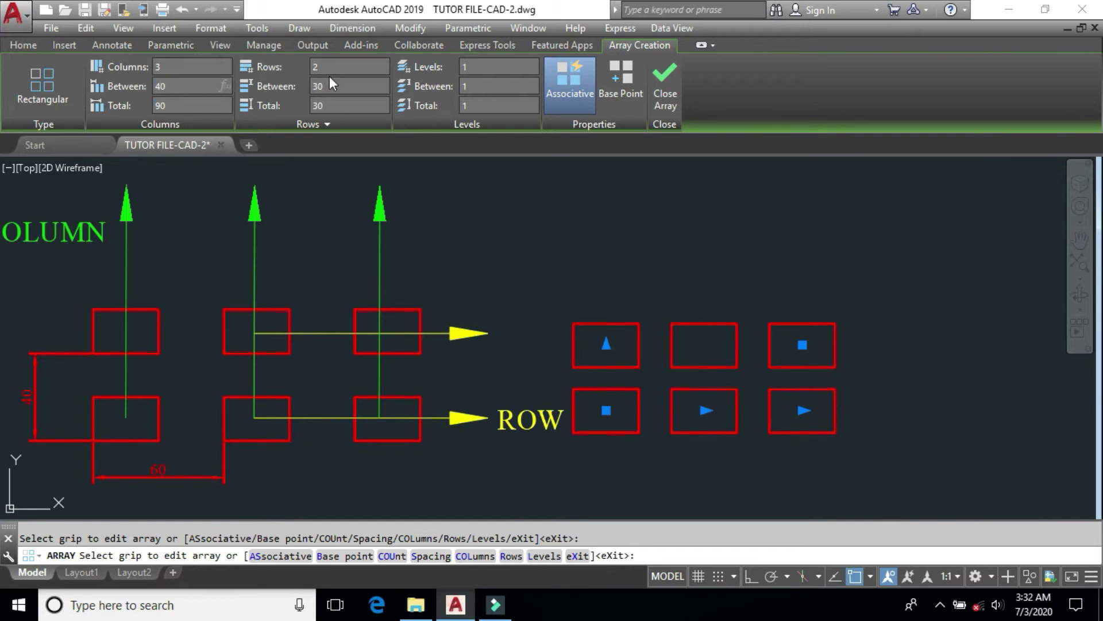
pyautogui.press('Return')
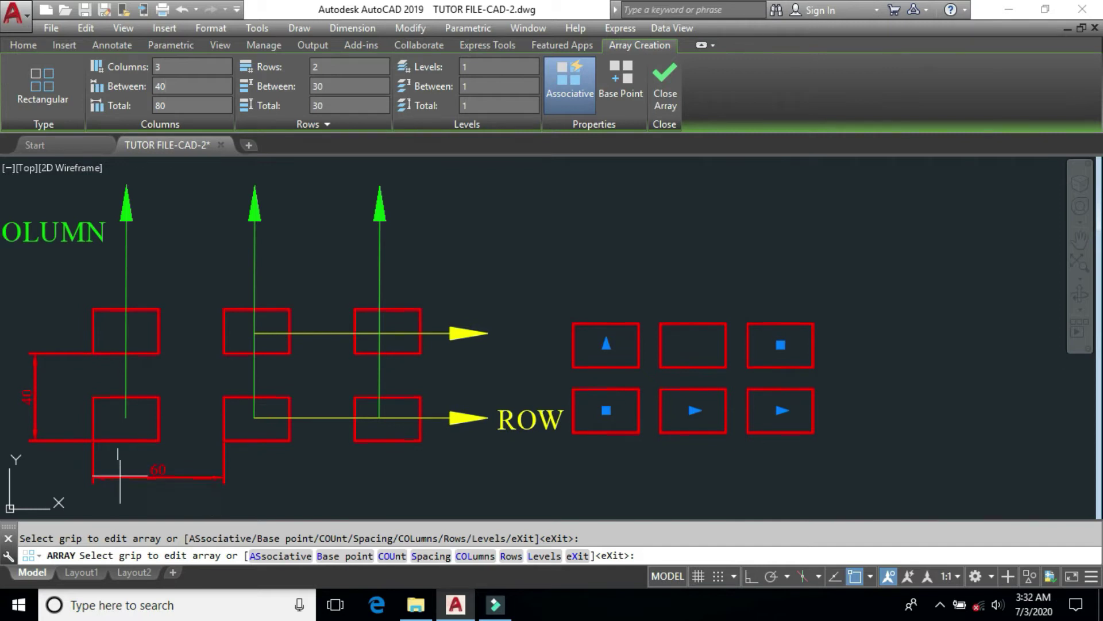
pyautogui.click(328, 86)
pyautogui.write('60')
pyautogui.click(340, 67)
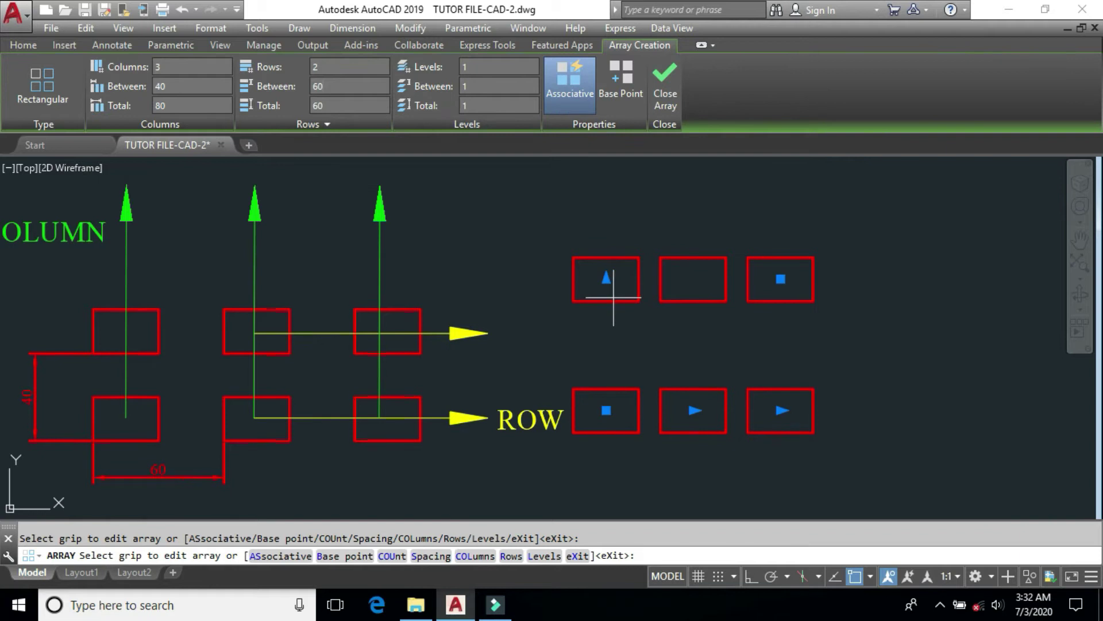
# - Set the array's row spacing to 40 and its column spacing to 60
pyautogui.click(261, 82)
pyautogui.write('40')
pyautogui.press('Return')
pyautogui.click(140, 84)
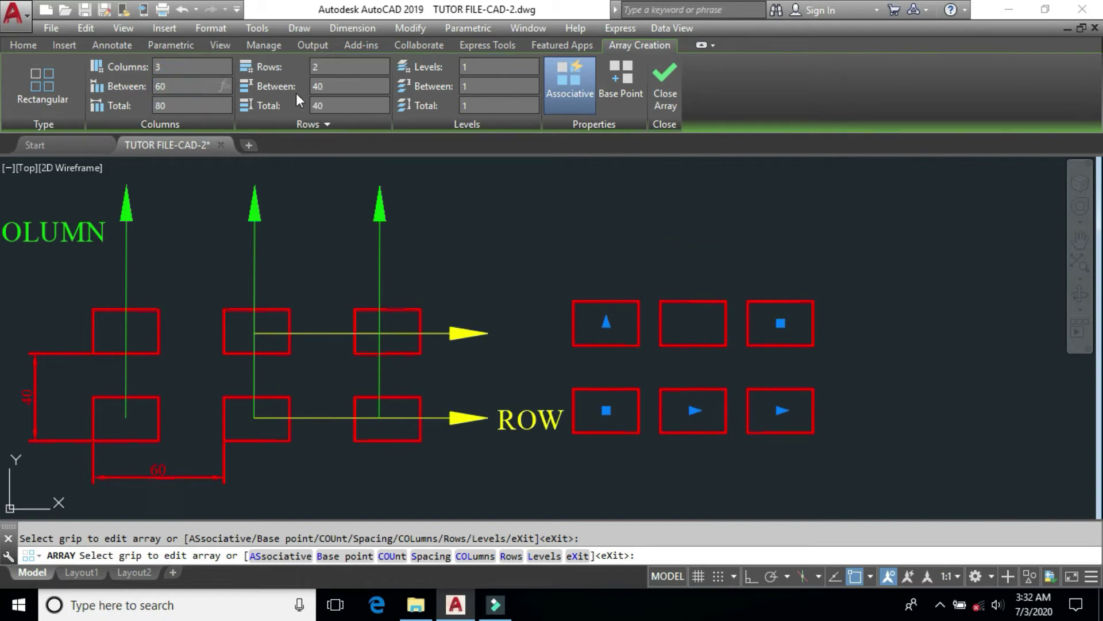
pyautogui.write('60')
pyautogui.press('Return')
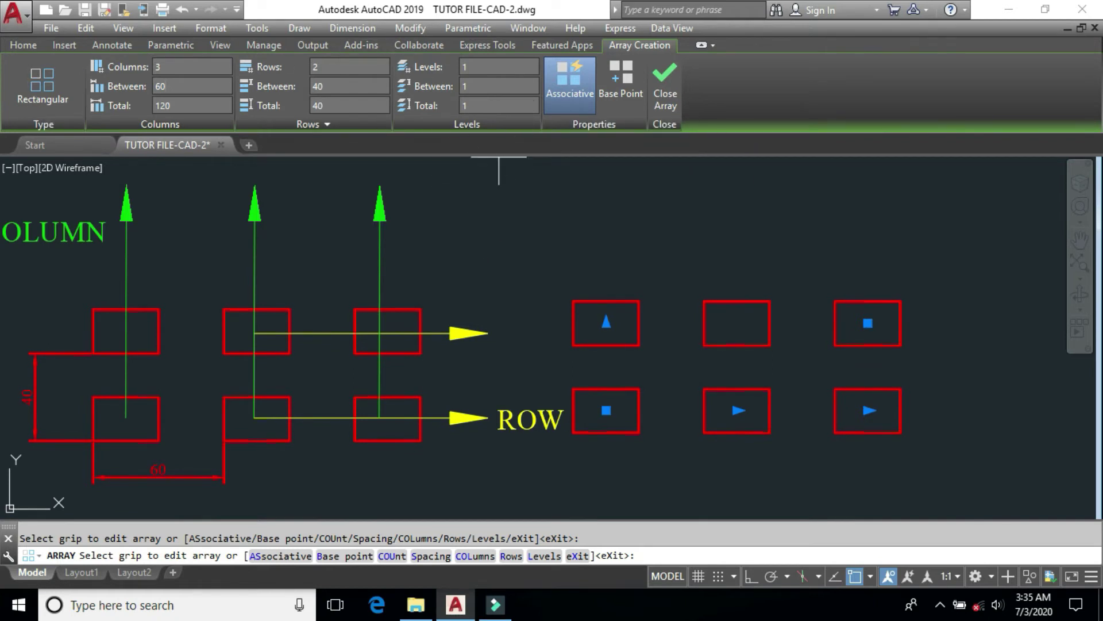
# - Finish the rectangular array, then select it to check that it behaves as one object and clear the selection
pyautogui.moveTo(754, 246); pyautogui.dragTo(650, 229, button='middle')
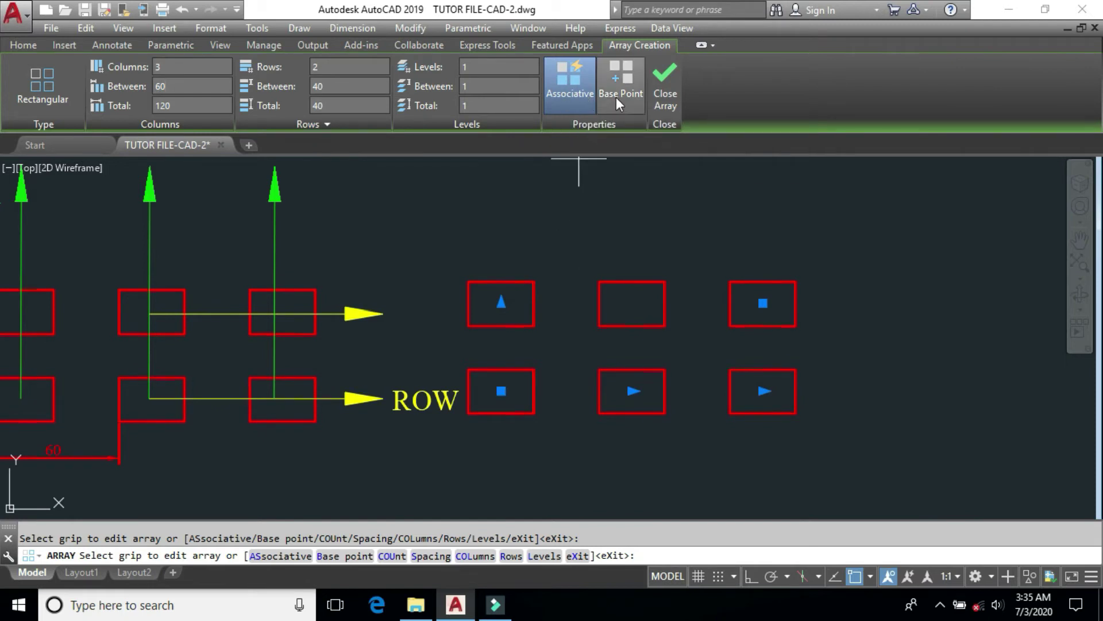
pyautogui.click(665, 92)
pyautogui.moveTo(719, 279)
pyautogui.mouseDown(button='middle')
pyautogui.moveTo(564, 253)
pyautogui.moveTo(558, 289)
pyautogui.mouseUp(button='middle')
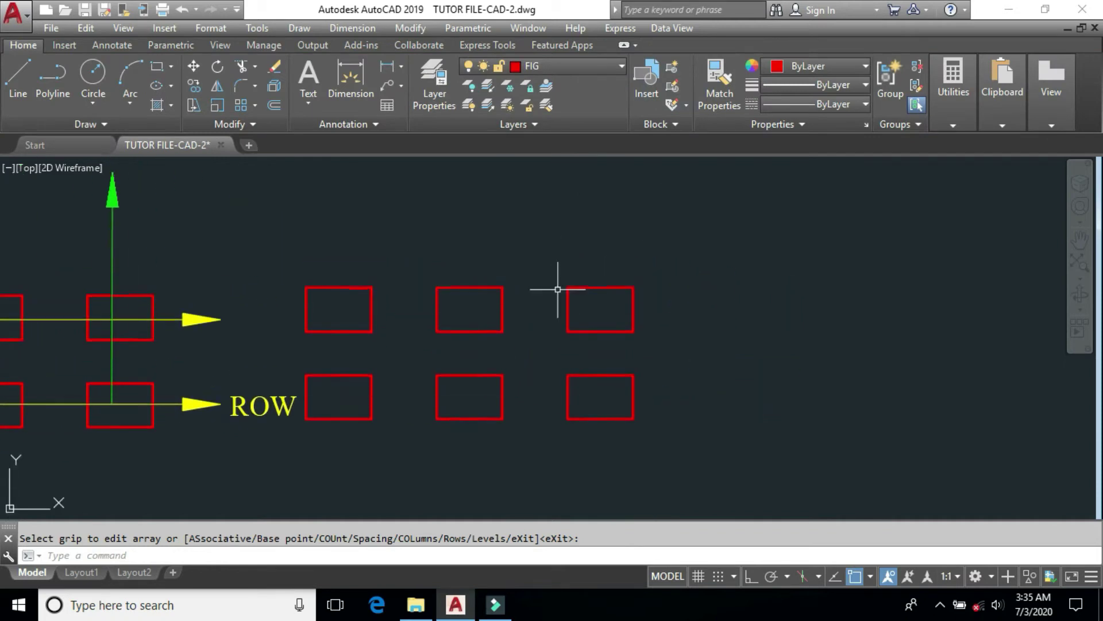
pyautogui.click(505, 313)
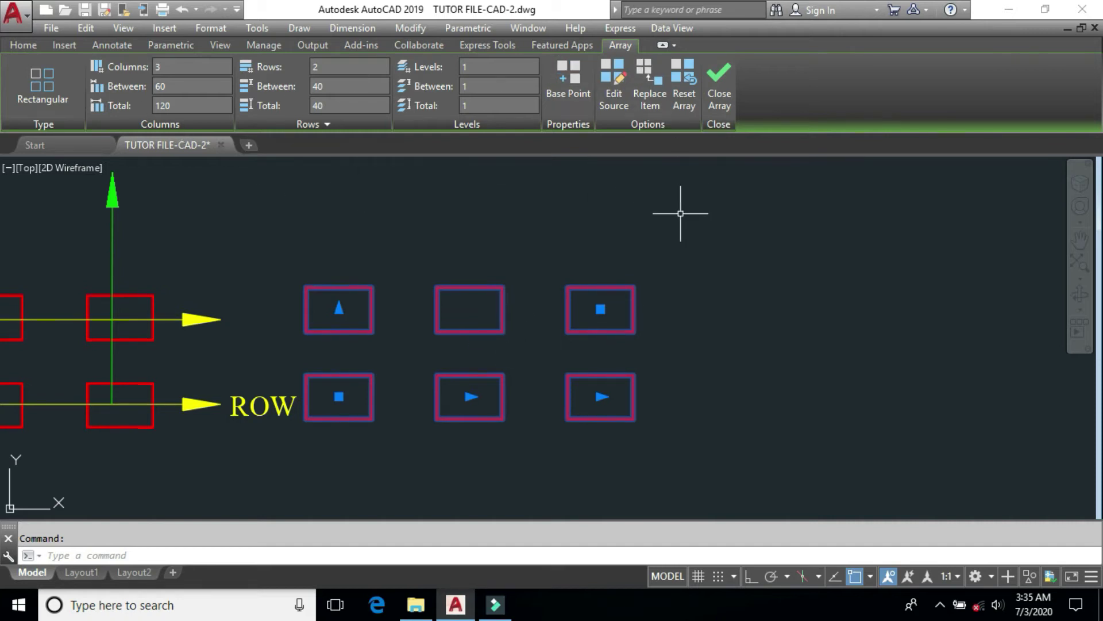
pyautogui.press('Escape')
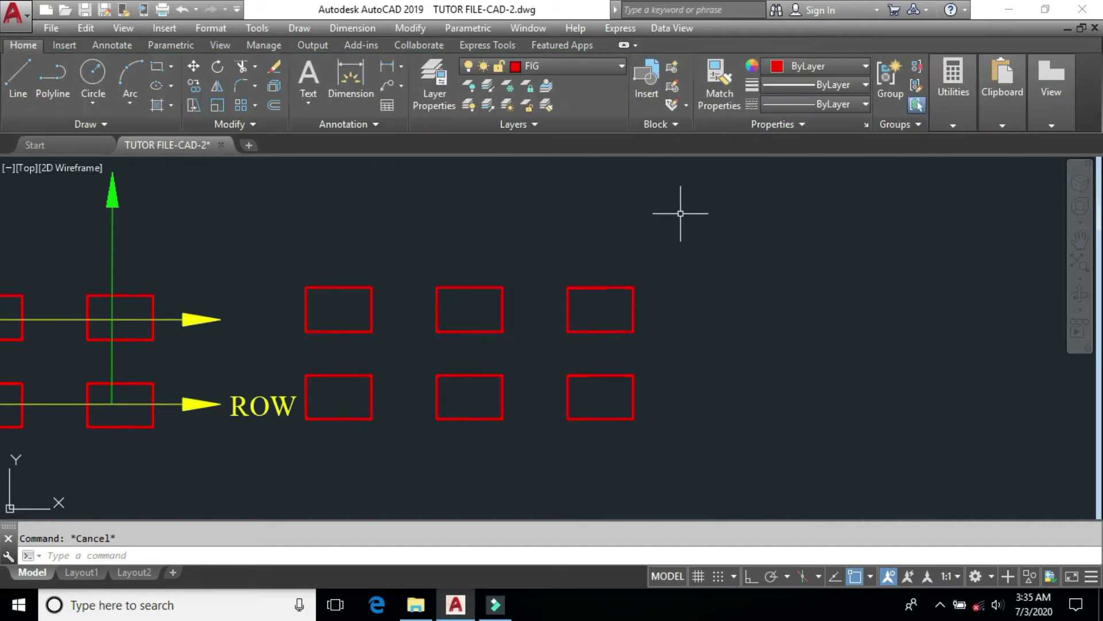
# - Edit the associative array to have 3 rows, accepting the row distance of 40 and elevation increment of 0, and exit array editing
pyautogui.click(416, 31)
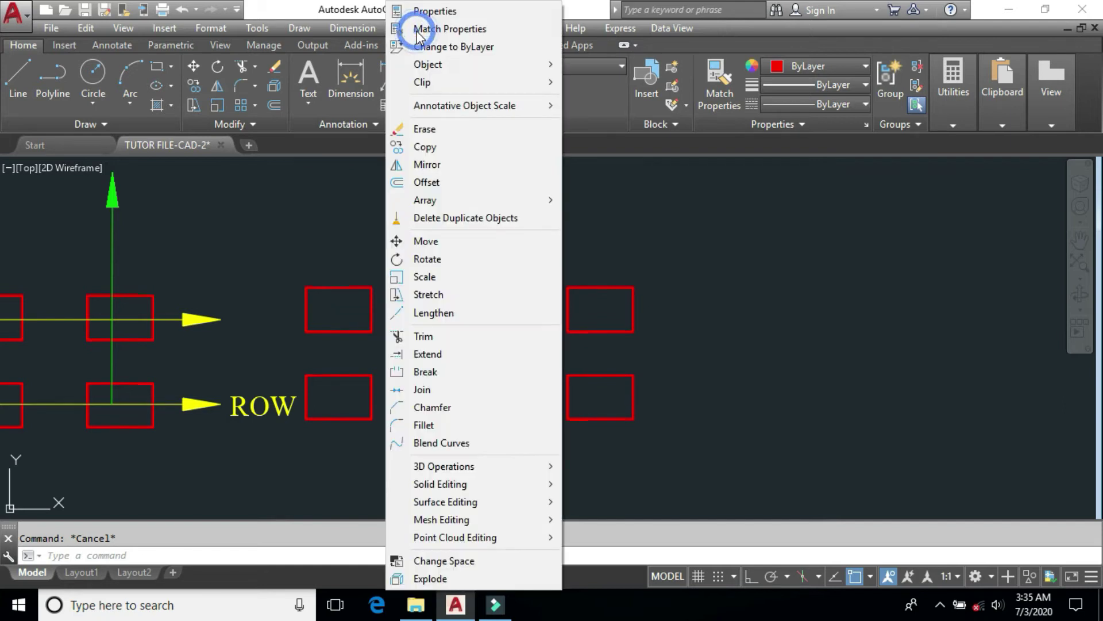
pyautogui.moveTo(421, 64)
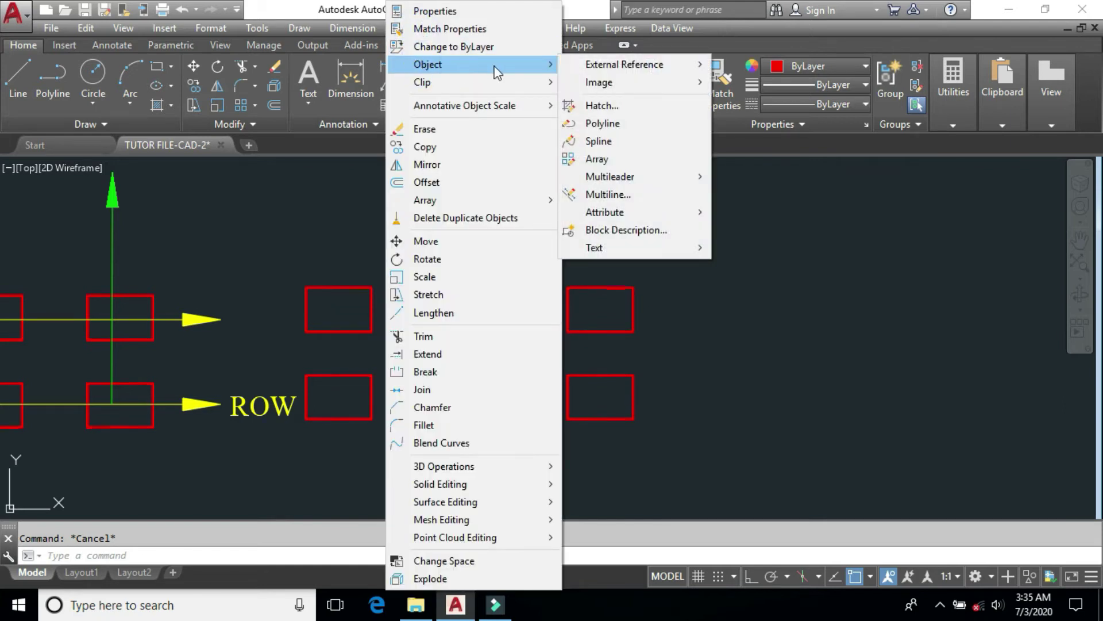
pyautogui.moveTo(591, 85)
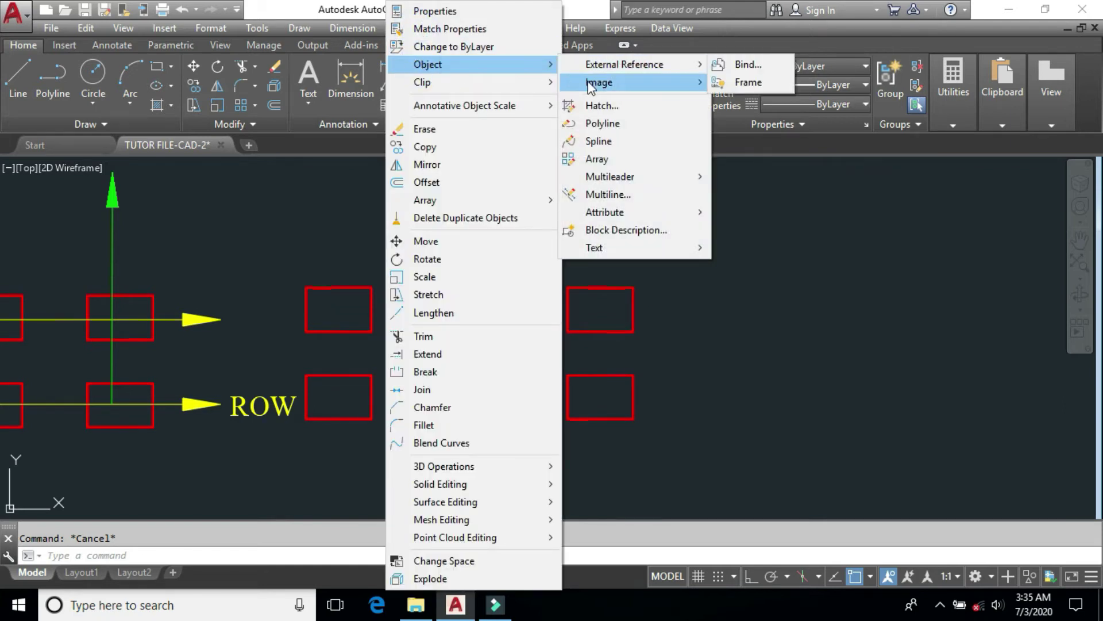
pyautogui.click(598, 160)
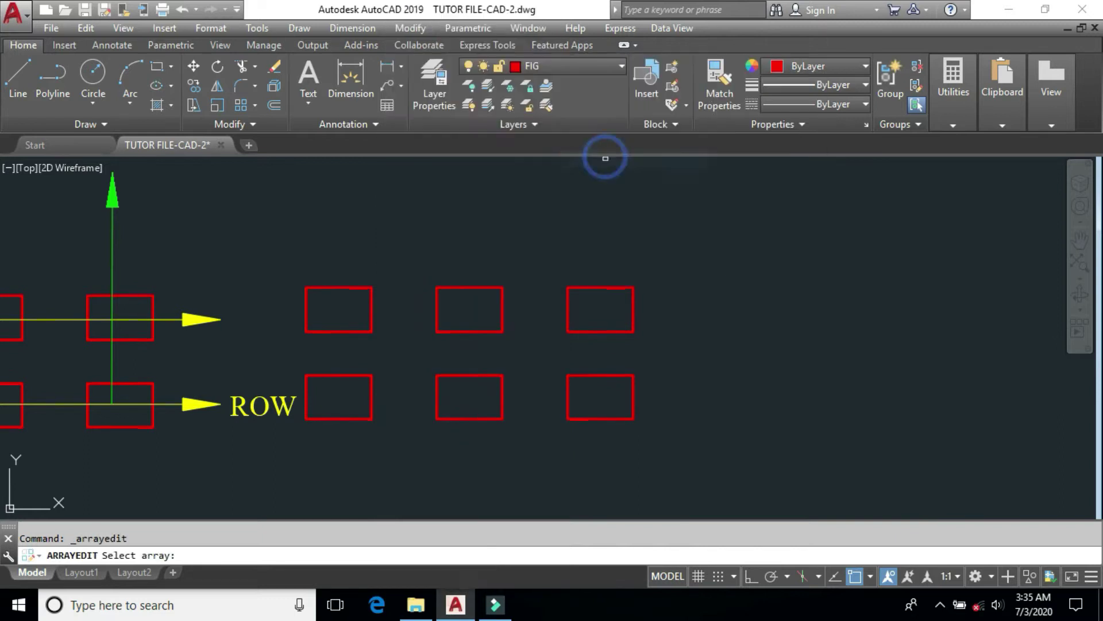
pyautogui.click(493, 288)
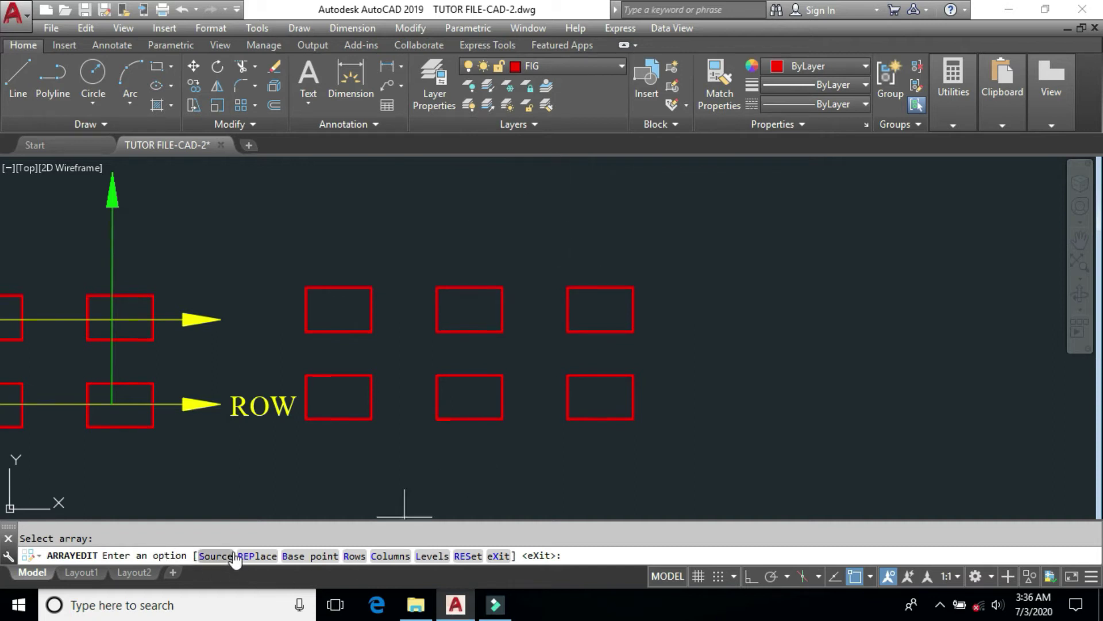
pyautogui.click(362, 556)
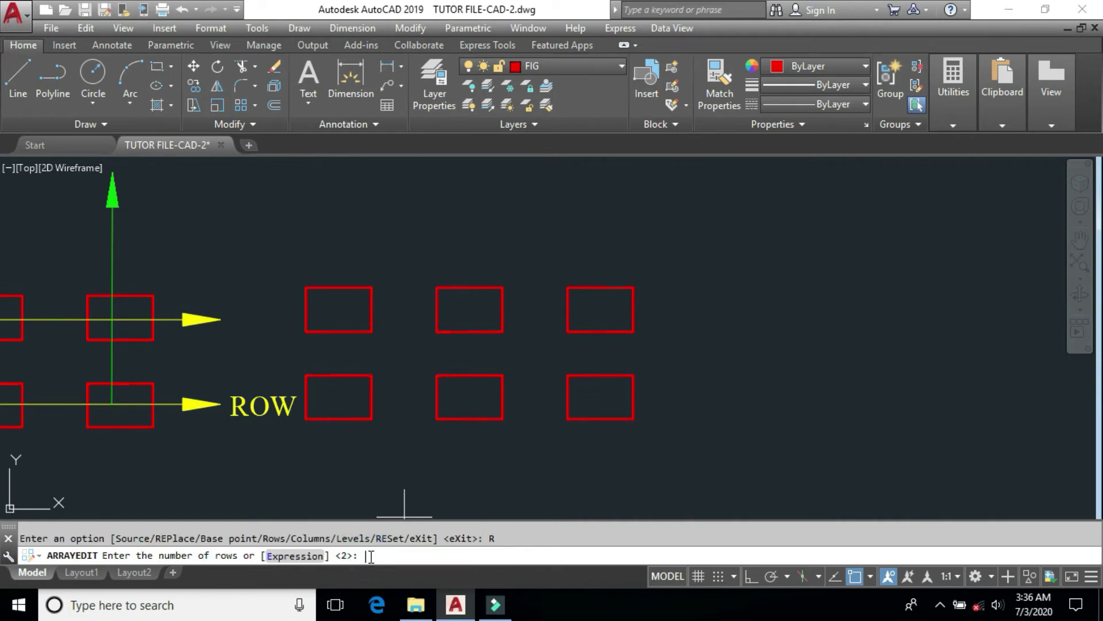
pyautogui.press('Return')
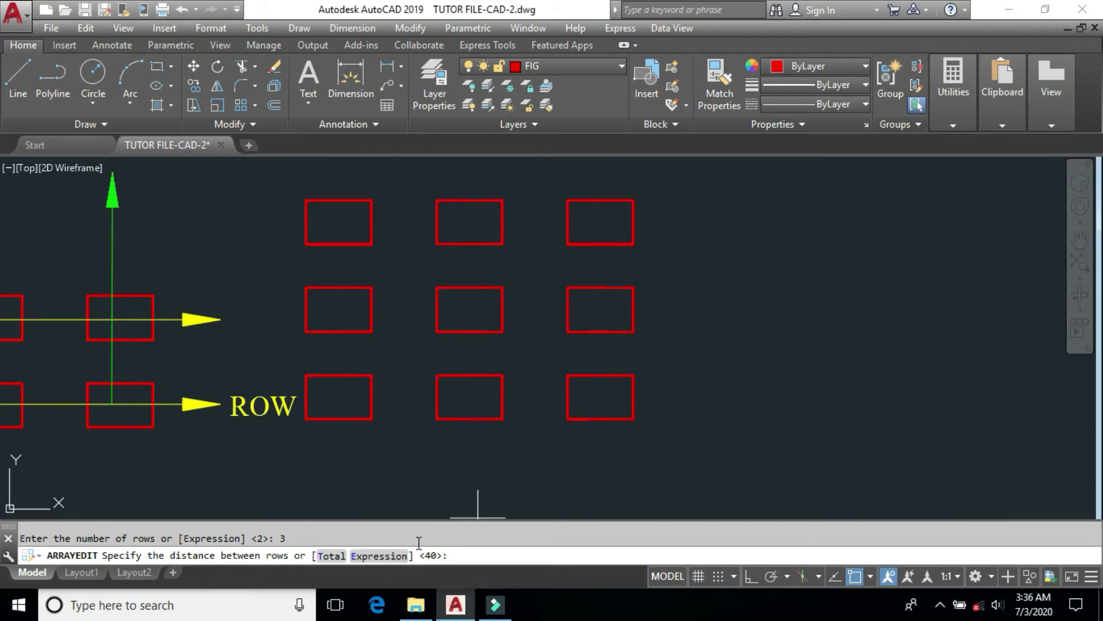
pyautogui.press('Return')
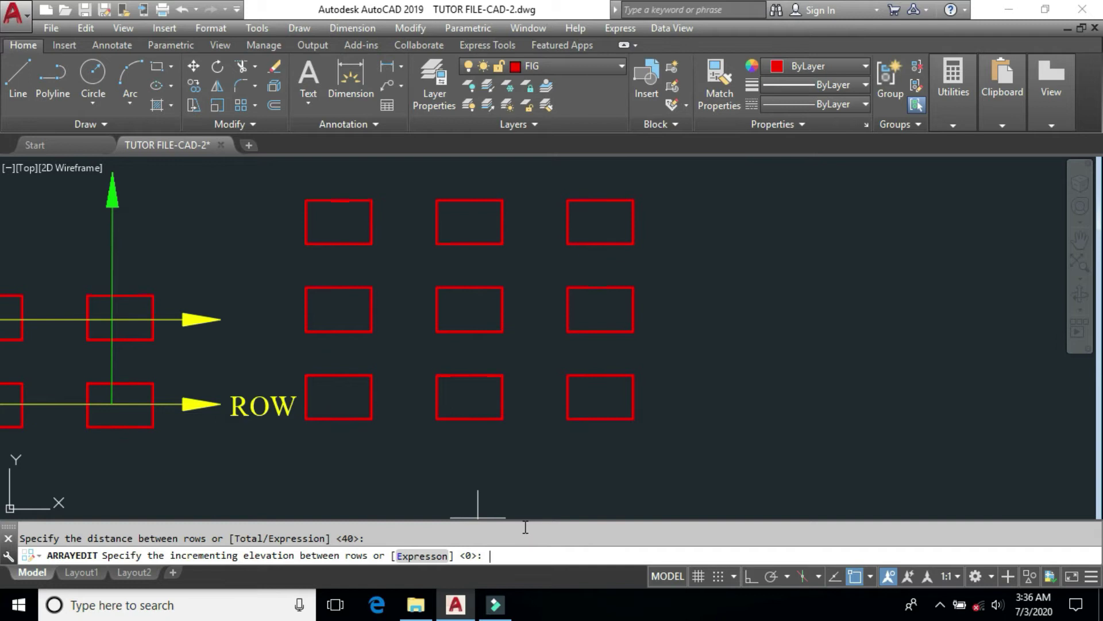
pyautogui.press('Return')
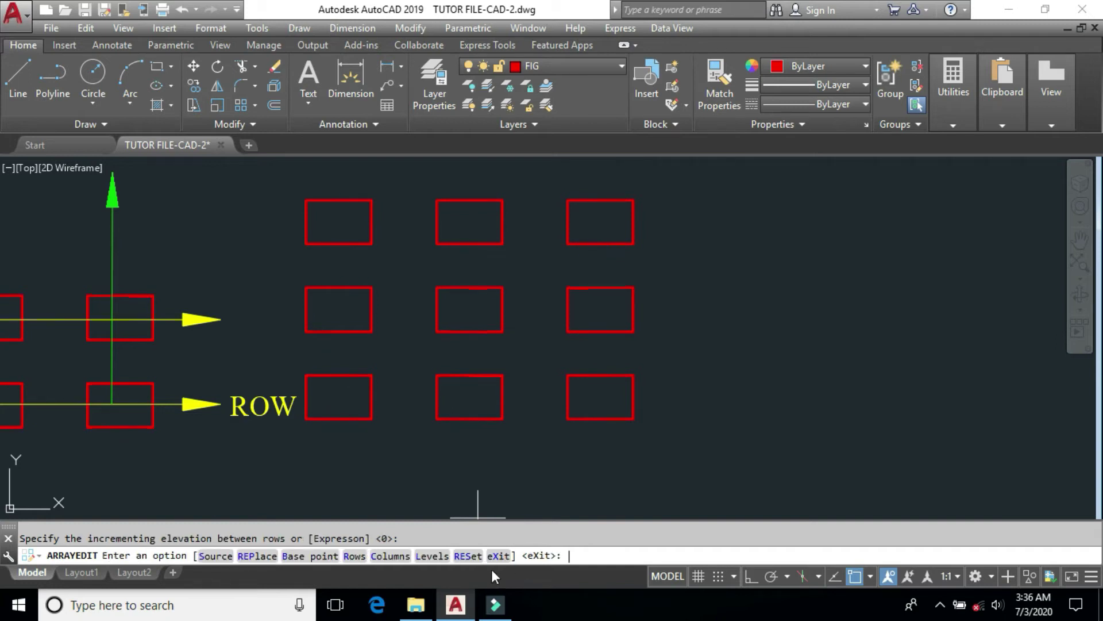
pyautogui.write('X')
pyautogui.press('Return')
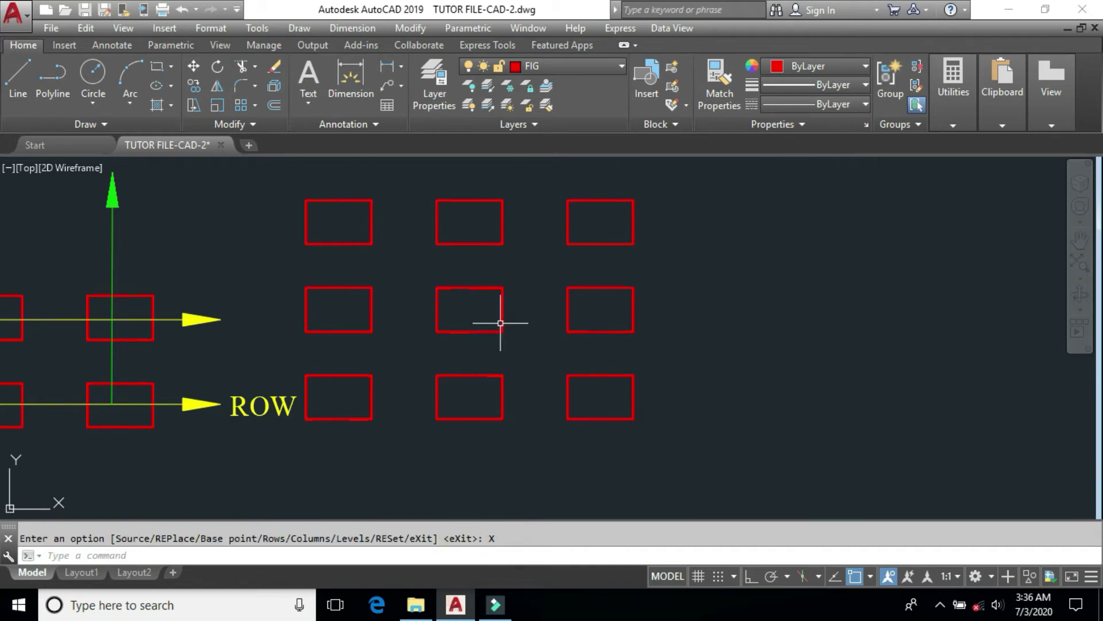
# - Select the array and extend it to 5 columns with its column-count grip
pyautogui.click(503, 322)
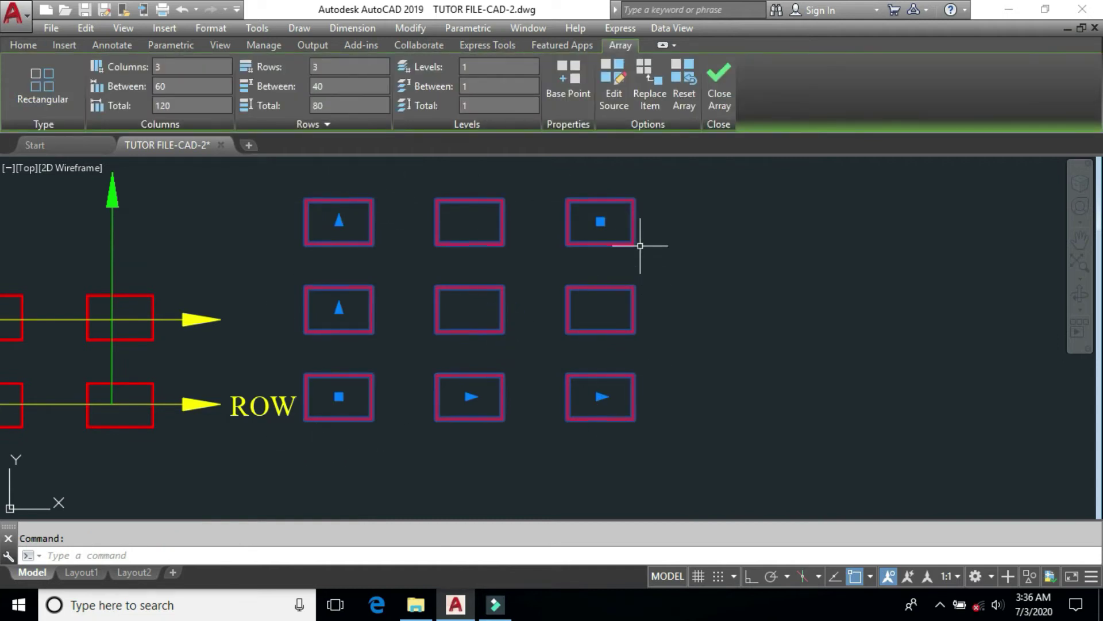
pyautogui.moveTo(608, 303); pyautogui.dragTo(571, 331, button='middle')
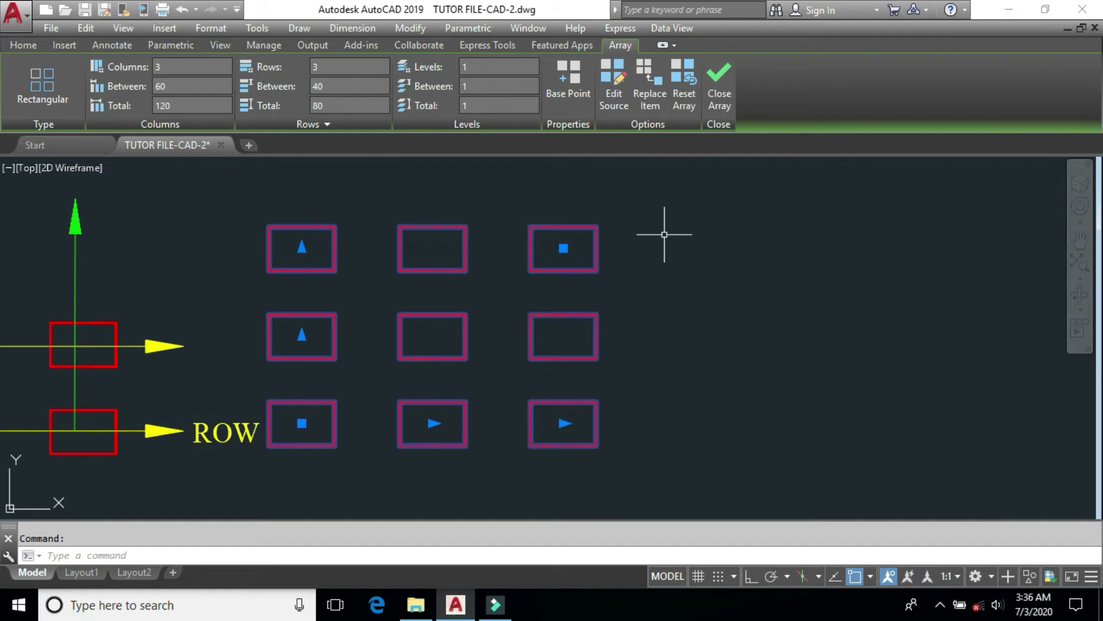
pyautogui.click(564, 423)
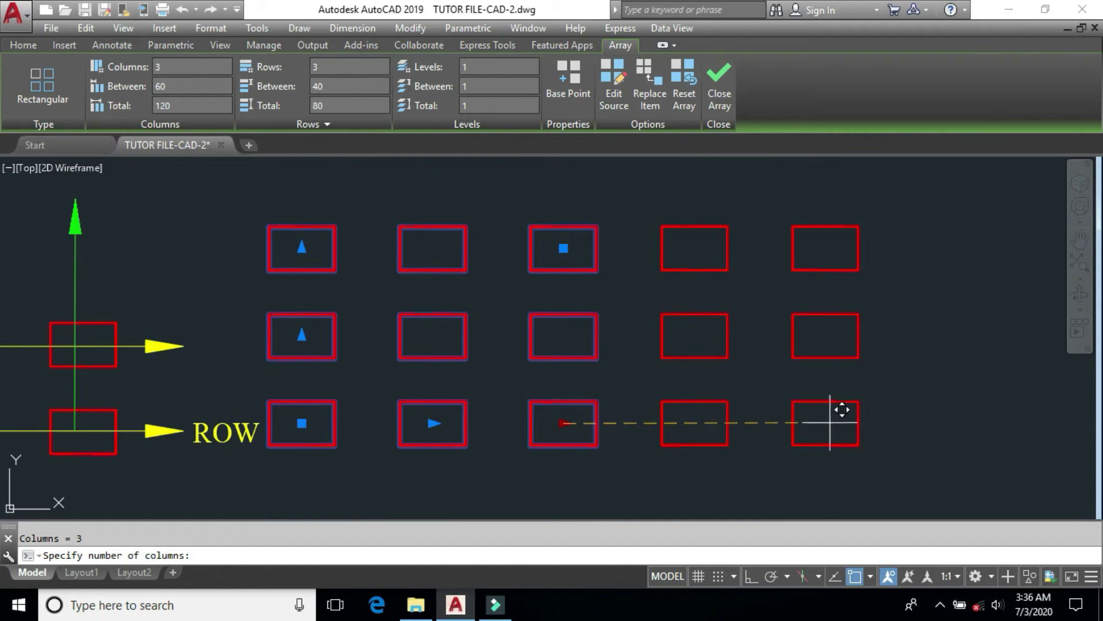
pyautogui.click(836, 420)
# - Vary the array's row count with its row-count grip, ending with a single row
pyautogui.moveTo(404, 236); pyautogui.dragTo(424, 291, button='middle')
pyautogui.click(323, 300)
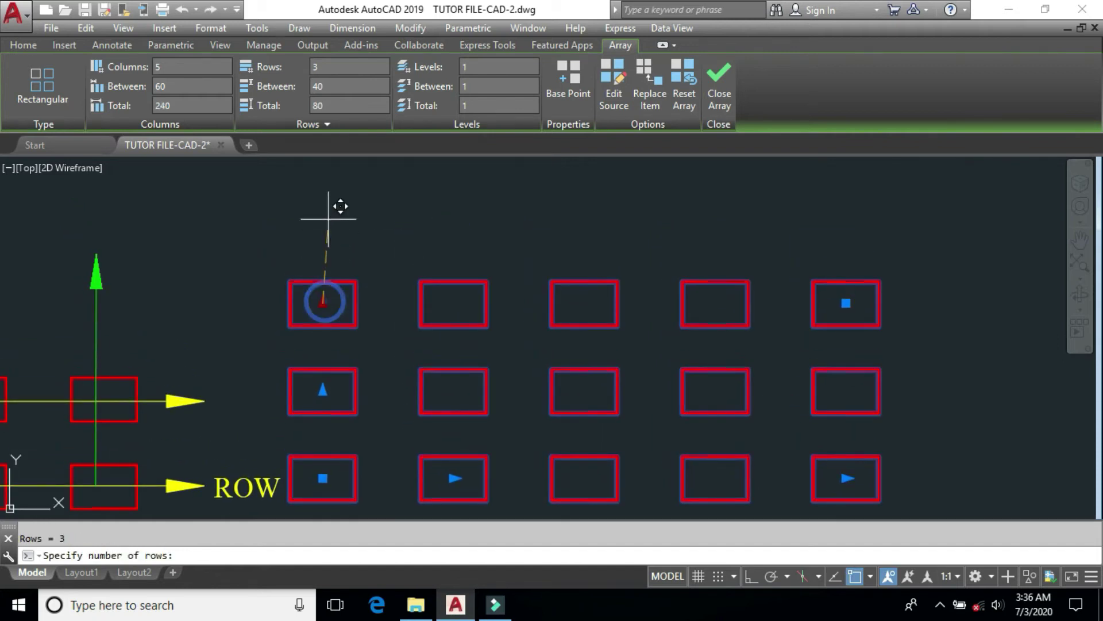
pyautogui.click(322, 216)
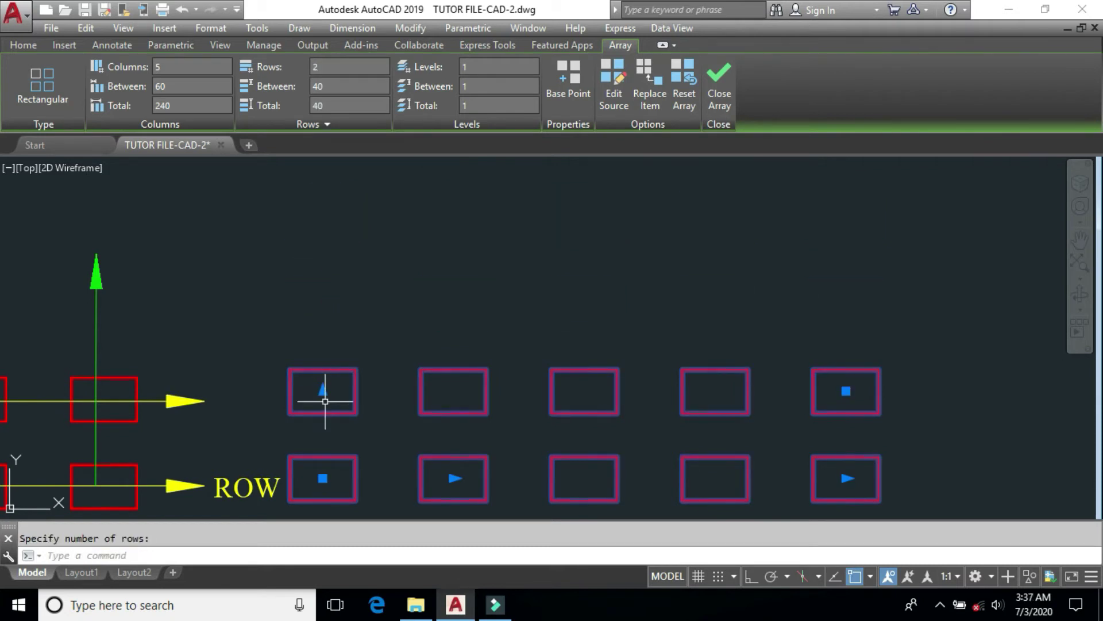
pyautogui.click(323, 391)
pyautogui.click(316, 439)
pyautogui.moveTo(418, 438); pyautogui.dragTo(430, 279, button='middle')
# - Reduce the array to 3 columns with its column-count grip and close array editing
pyautogui.click(857, 319)
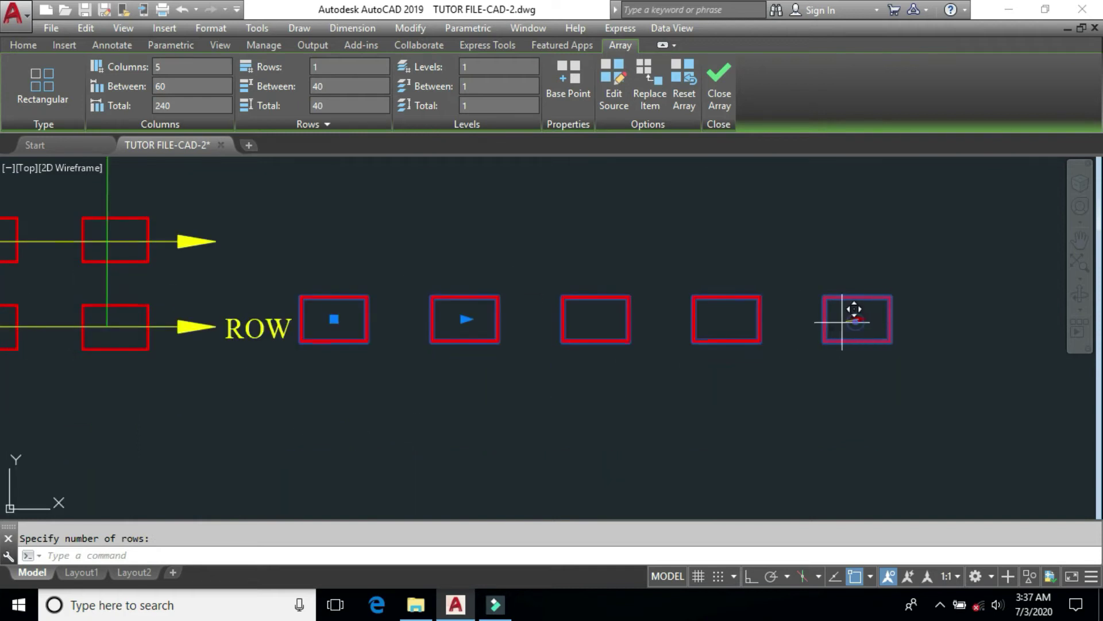
pyautogui.click(726, 321)
pyautogui.moveTo(376, 378); pyautogui.dragTo(386, 430, button='middle')
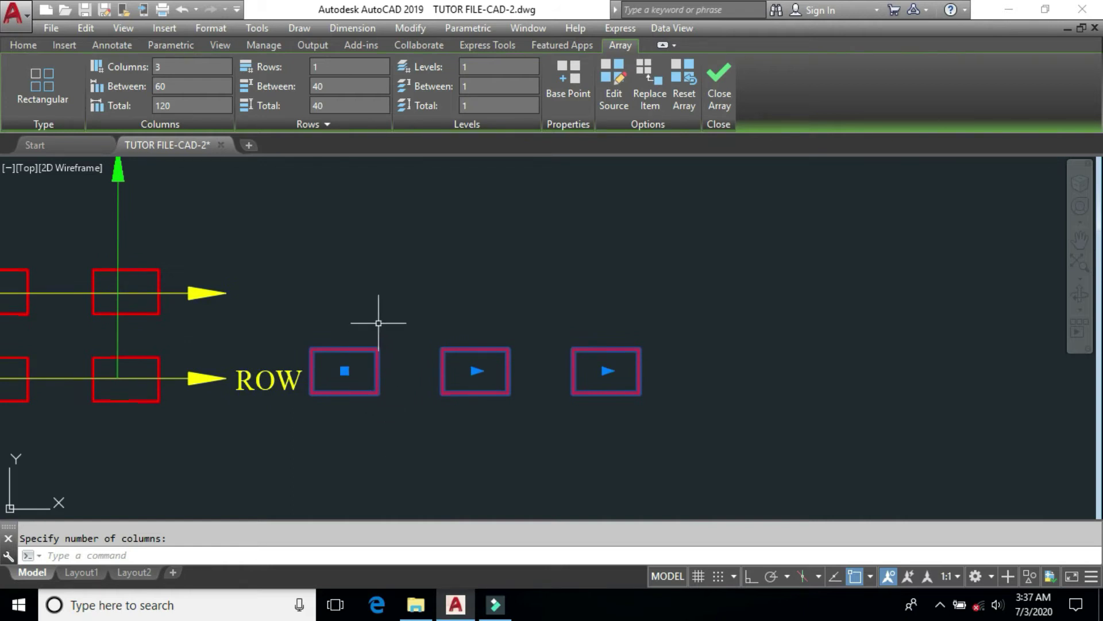
pyautogui.click(719, 92)
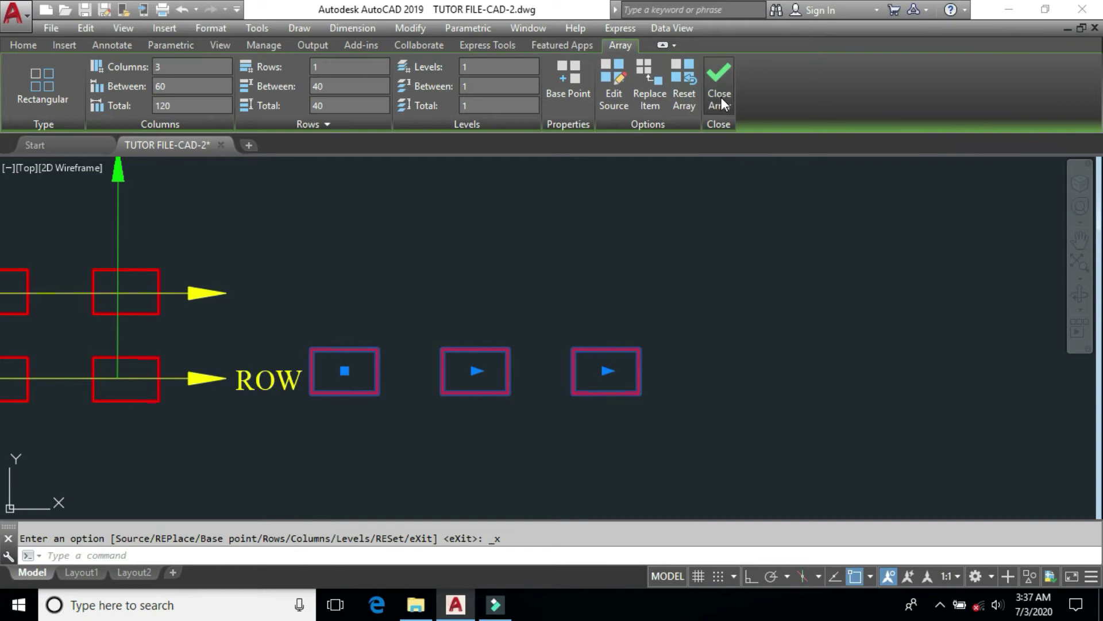
# - Undo the last column-count change to the array
pyautogui.click(507, 376)
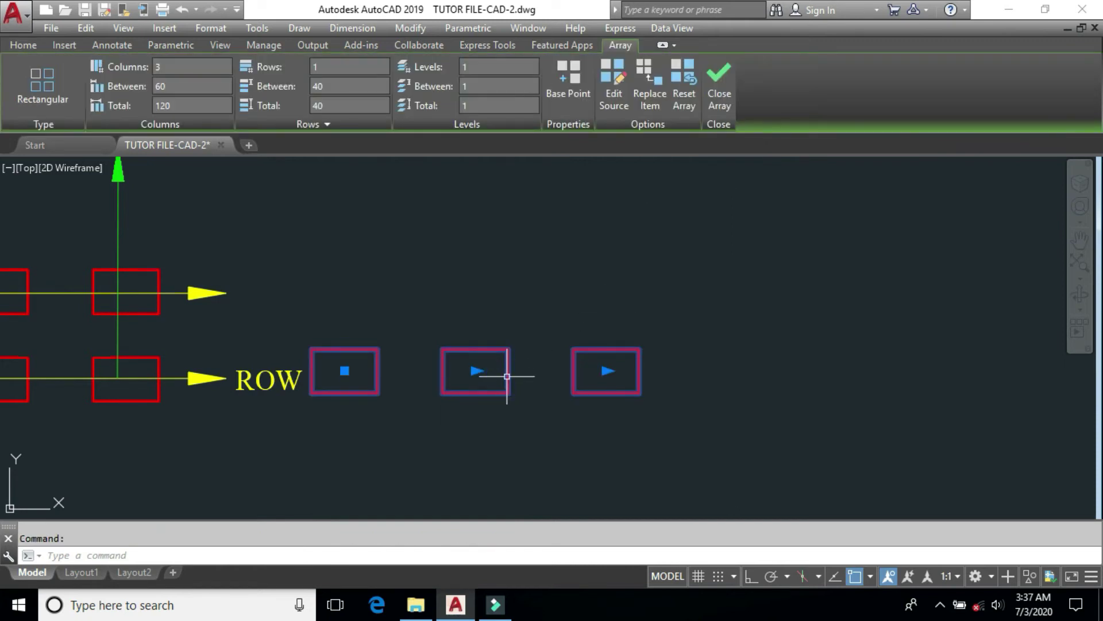
pyautogui.hotkey('ctrl', 'z')
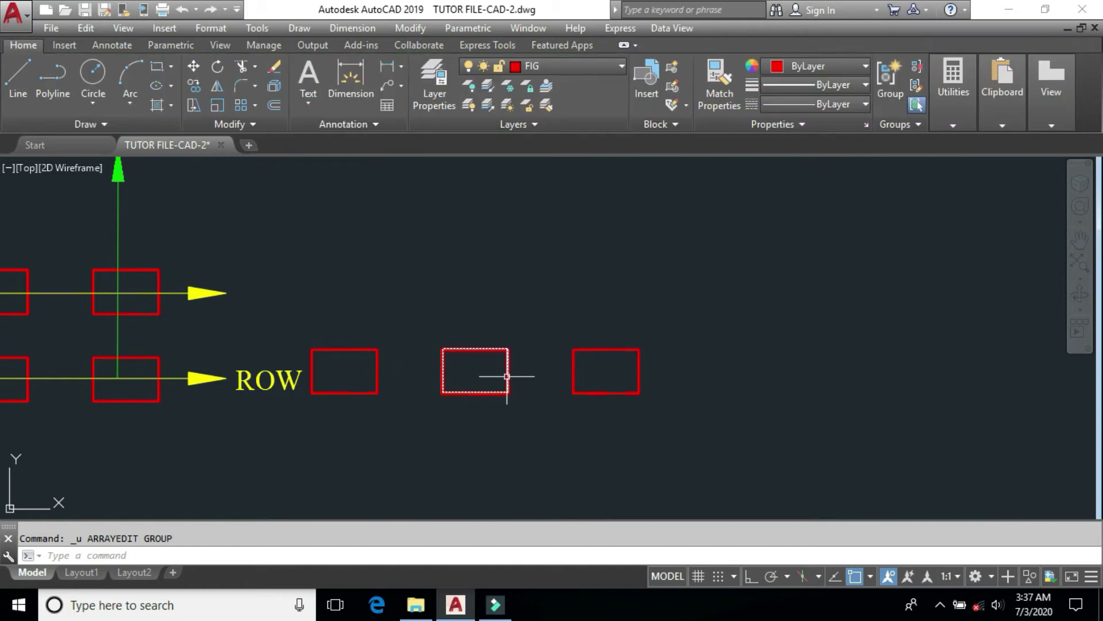
pyautogui.hotkey('ctrl', 'z')
pyautogui.hotkey('ctrl', 'z')
pyautogui.hotkey('ctrl', 'z')
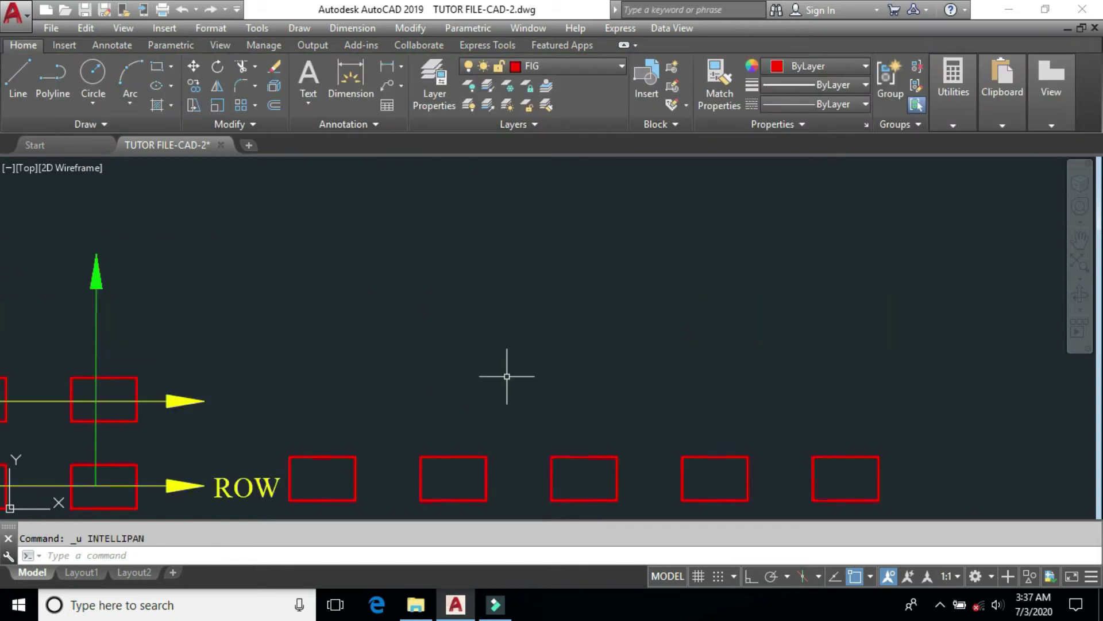
# - Explode the five-column array and erase every rectangle except the one next to the ROW label
pyautogui.moveTo(478, 440); pyautogui.dragTo(497, 322, button='middle')
pyautogui.click(486, 352)
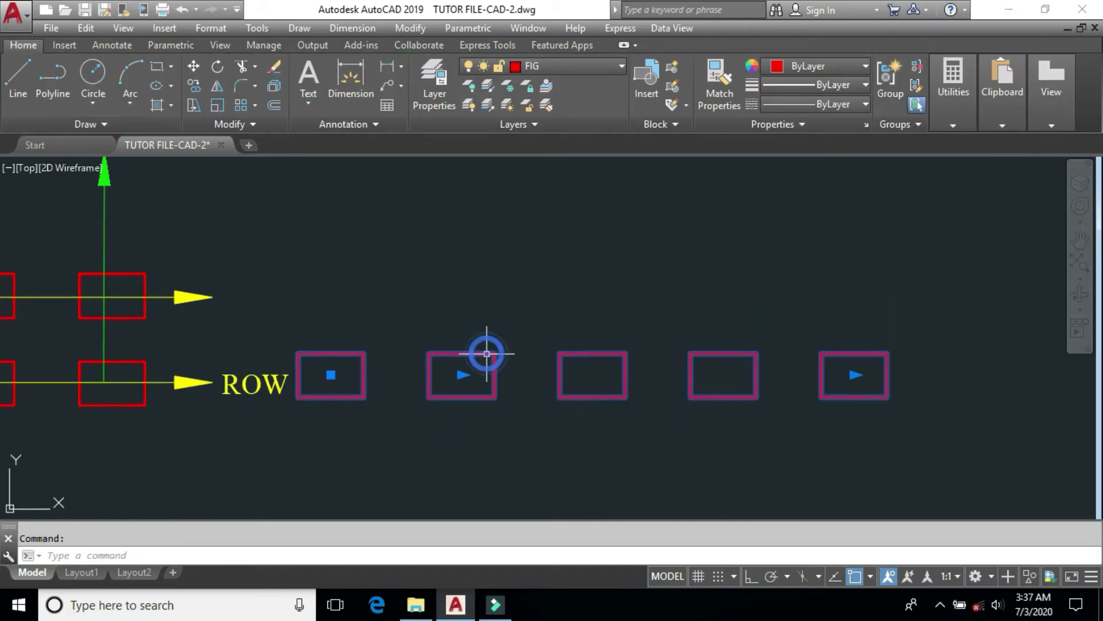
pyautogui.write('x')
pyautogui.press('Return')
pyautogui.click(919, 293)
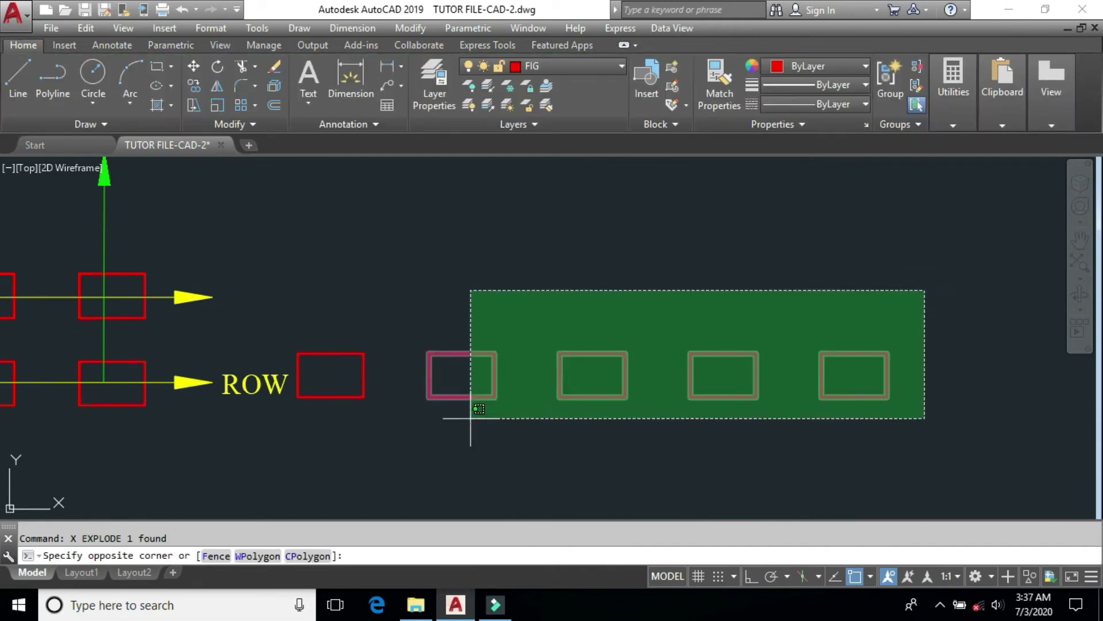
pyautogui.click(422, 447)
pyautogui.press('Delete')
# - Create a non-associative rectangular array of the remaining rectangle with 4 columns and 3 rows
pyautogui.write('AR')
pyautogui.press('Return')
pyautogui.click(417, 432)
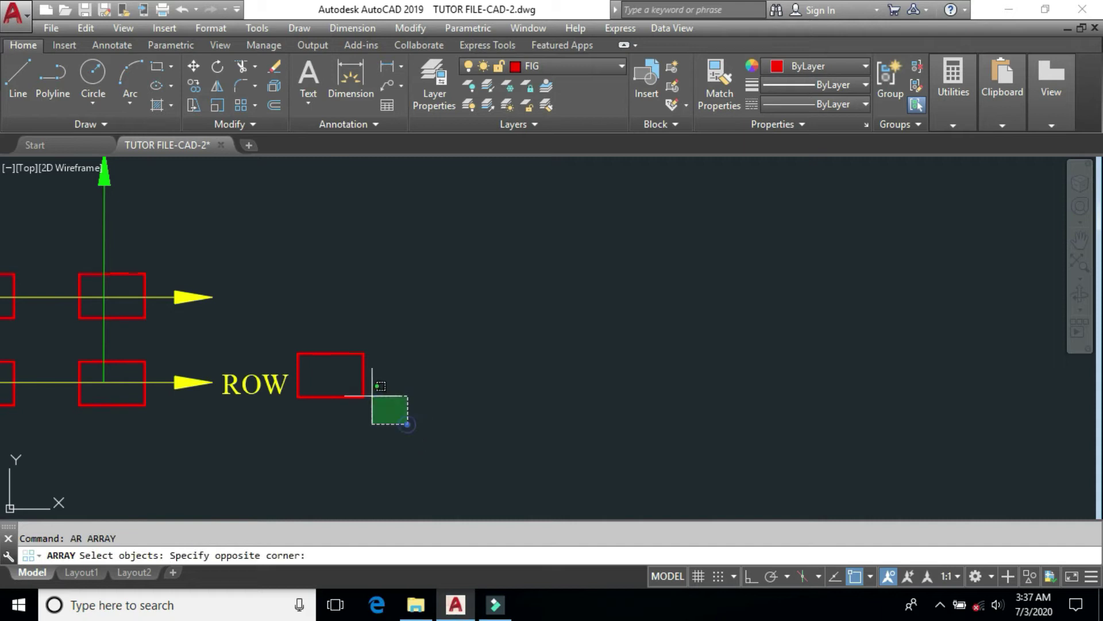
pyautogui.click(331, 329)
pyautogui.press('Return')
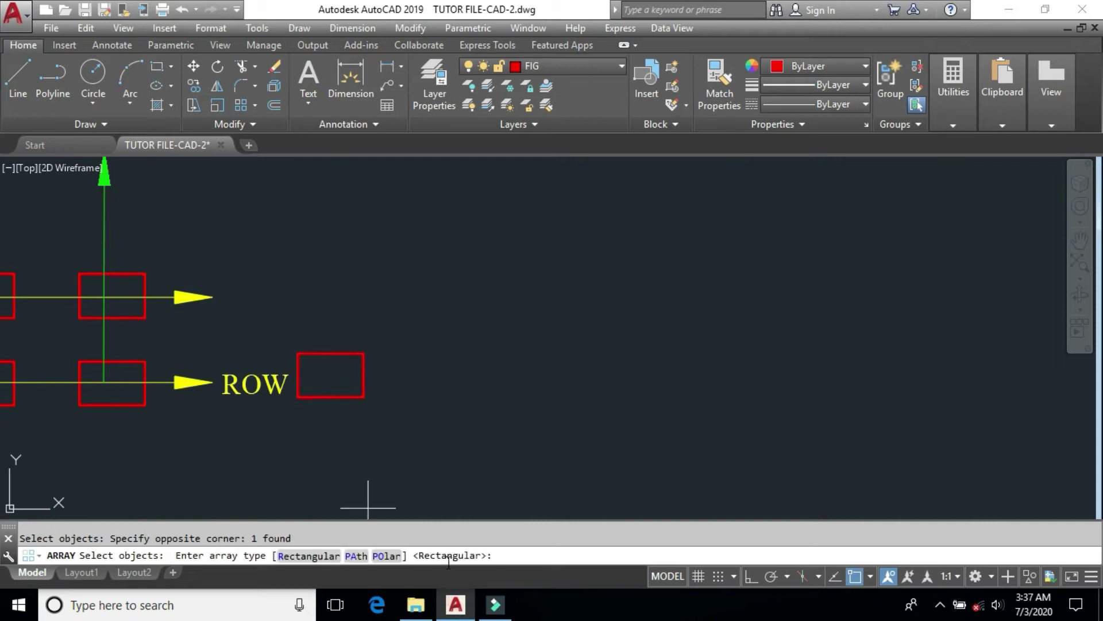
pyautogui.press('Return')
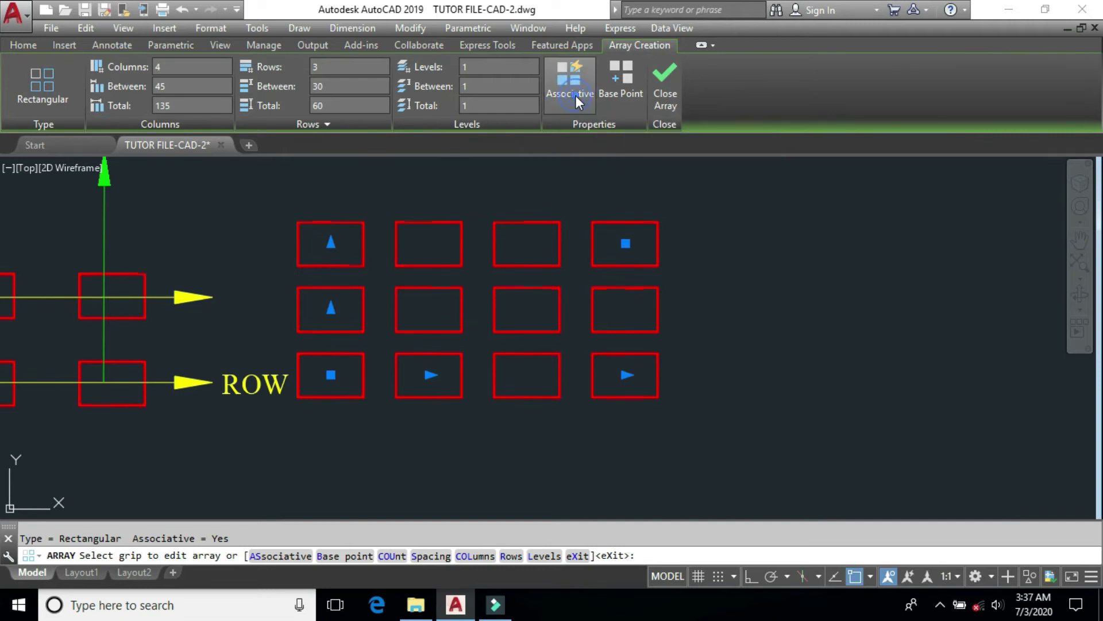
pyautogui.click(659, 95)
# - Erase the three rectangles of the fourth column one by one
pyautogui.click(620, 221)
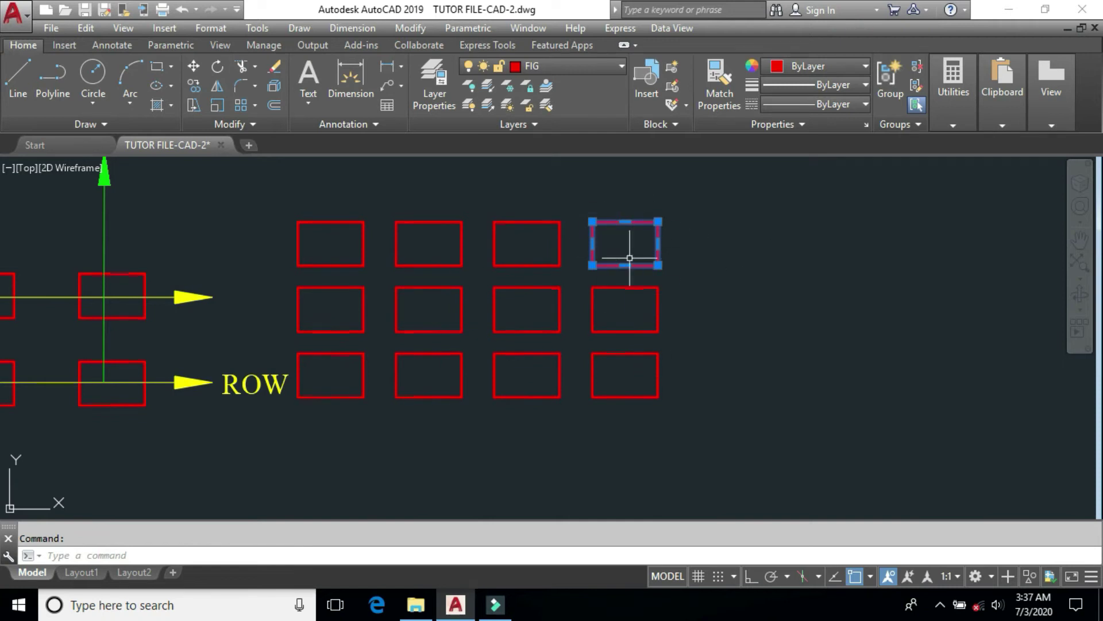
pyautogui.press('Delete')
pyautogui.click(685, 256)
pyautogui.click(628, 312)
pyautogui.press('Delete')
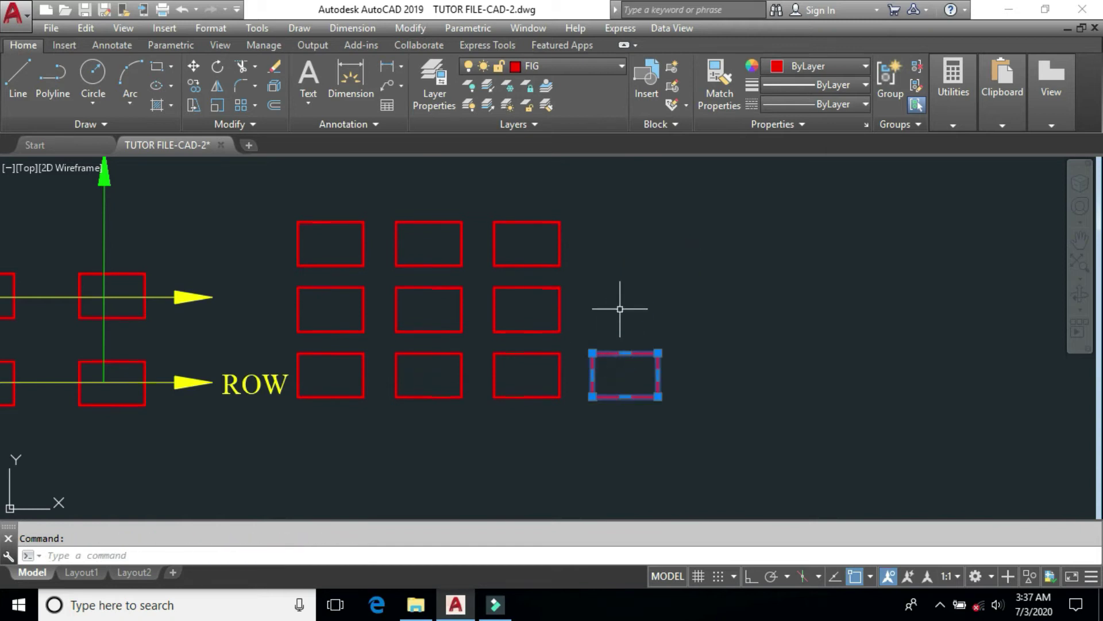
pyautogui.press('Delete')
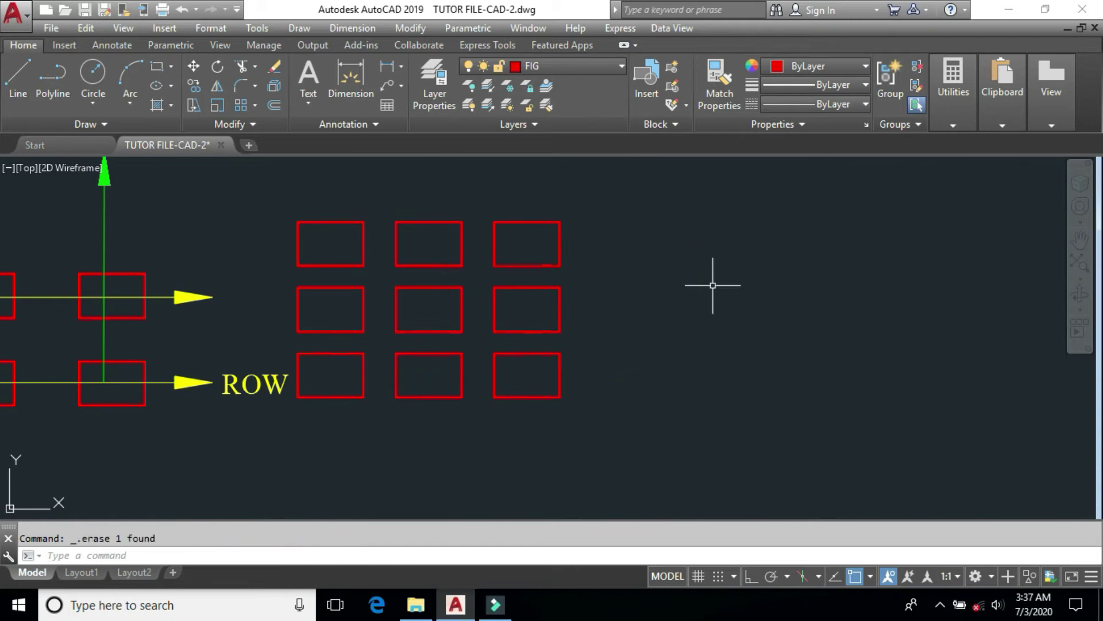
# - Copy the third column of rectangles one column spacing over, using matching lower-left corners of the second and third columns as displacement
pyautogui.write('co')
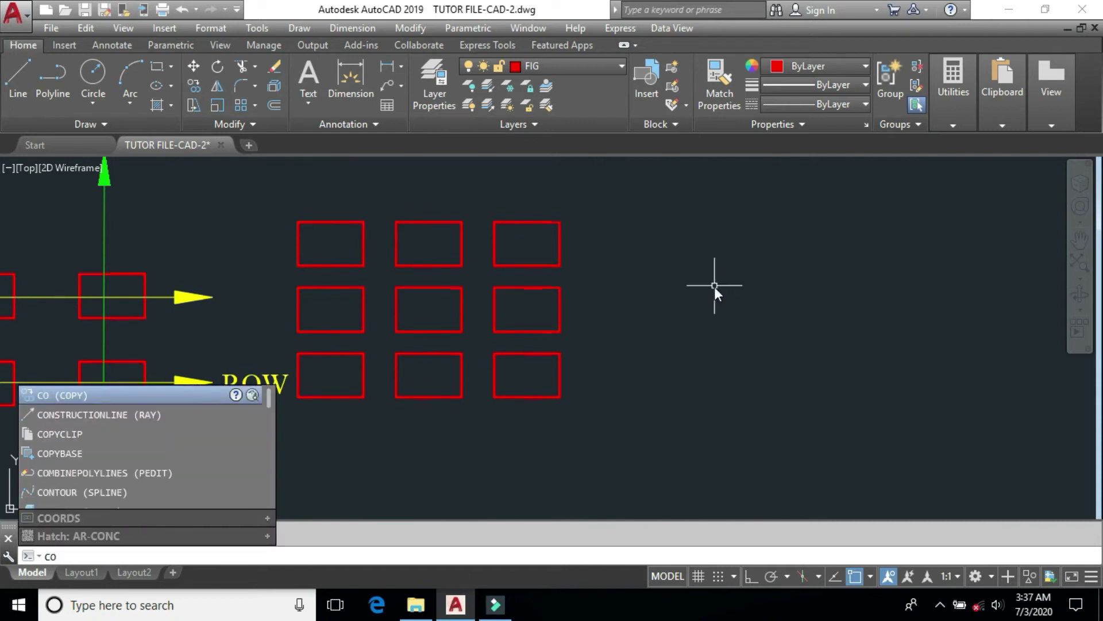
pyautogui.press('Return')
pyautogui.click(604, 199)
pyautogui.click(480, 444)
pyautogui.press('Return')
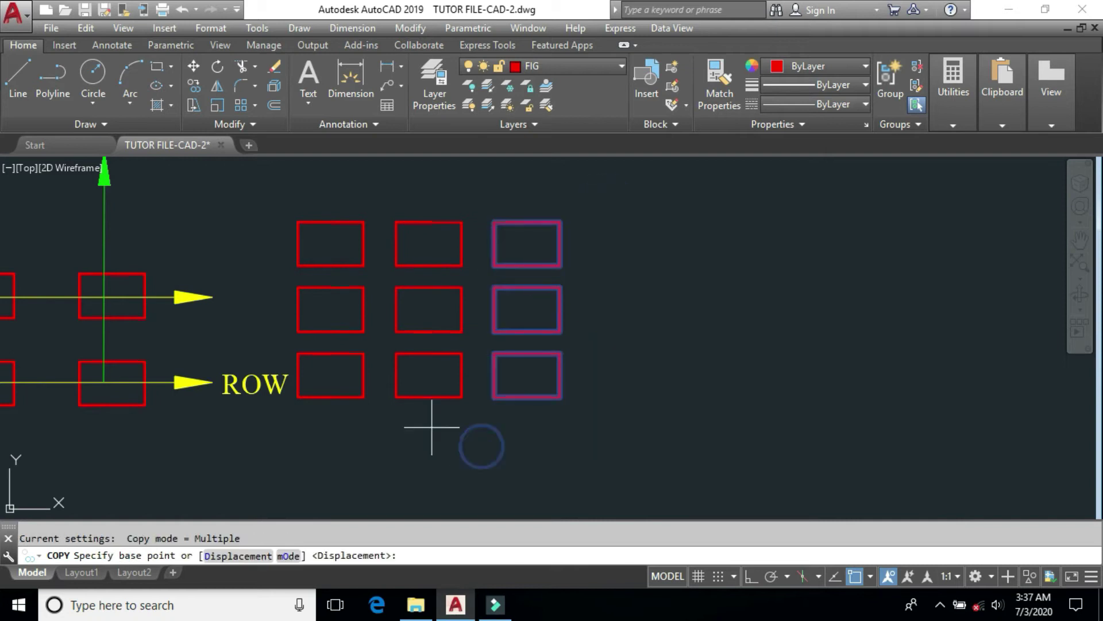
pyautogui.click(396, 396)
pyautogui.click(495, 396)
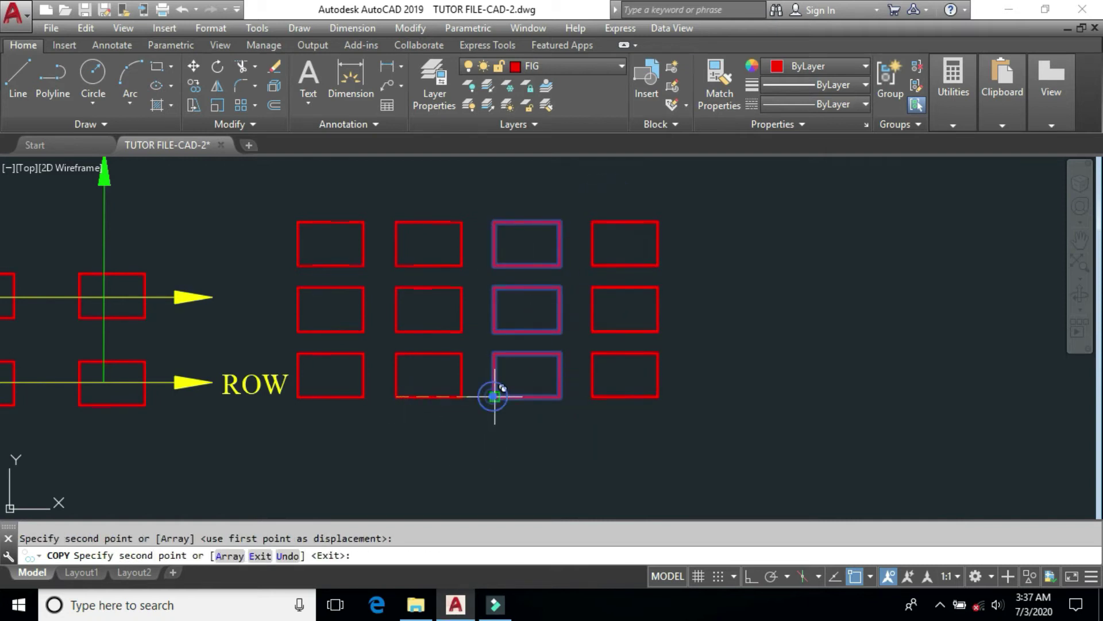
pyautogui.press('Return')
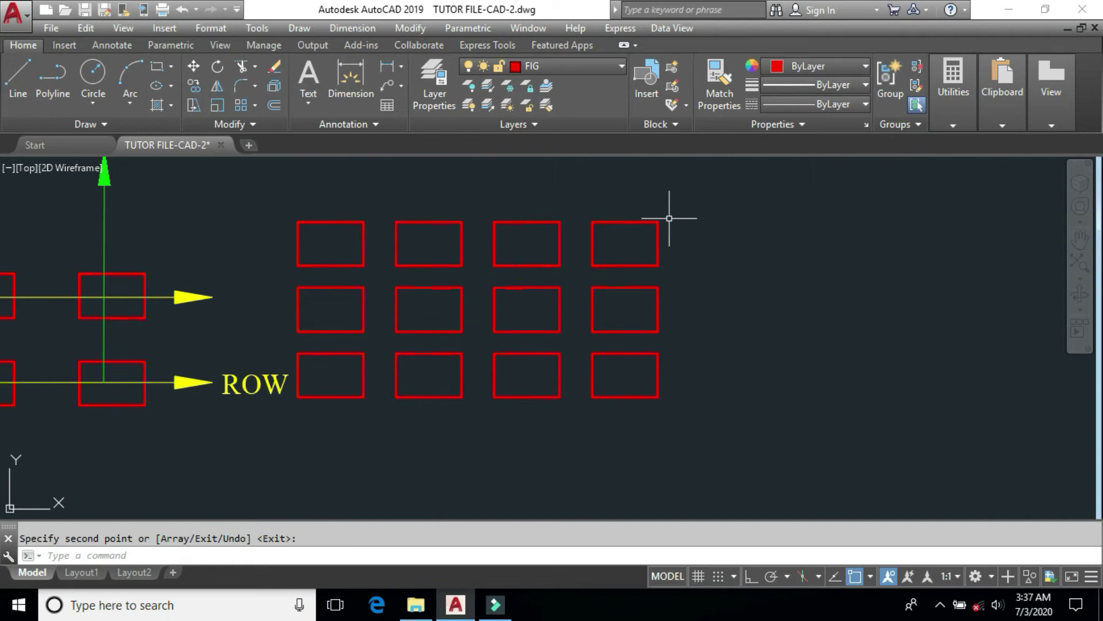
# - Erase the top row of four rectangles and the two rectangles remaining in the fourth column
pyautogui.click(756, 200)
pyautogui.click(283, 263)
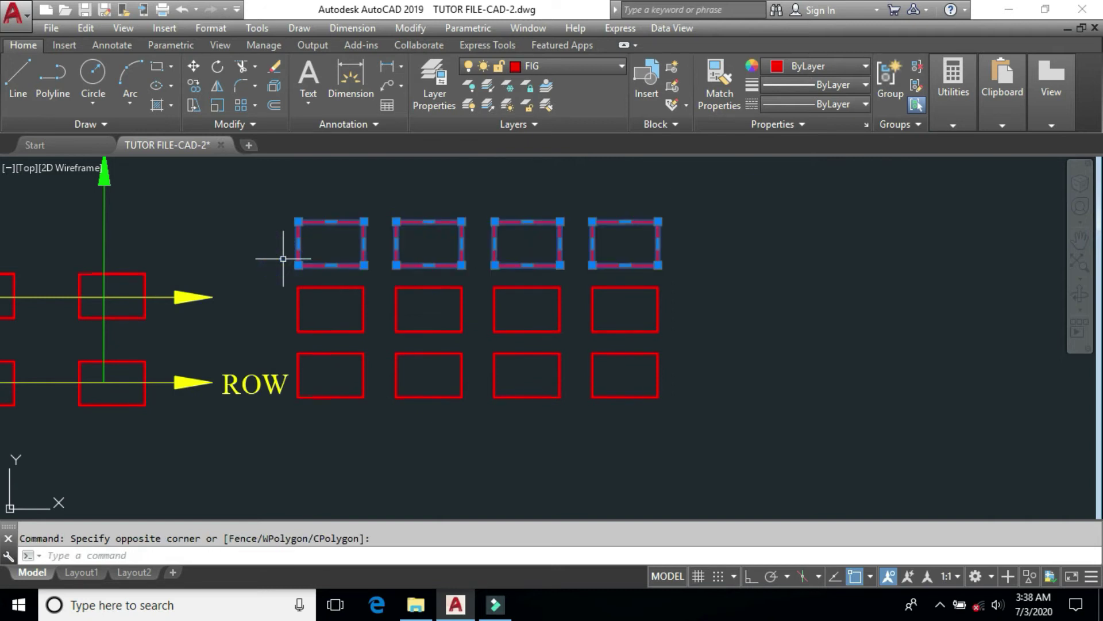
pyautogui.press('Delete')
pyautogui.click(680, 239)
pyautogui.click(609, 454)
pyautogui.press('Delete')
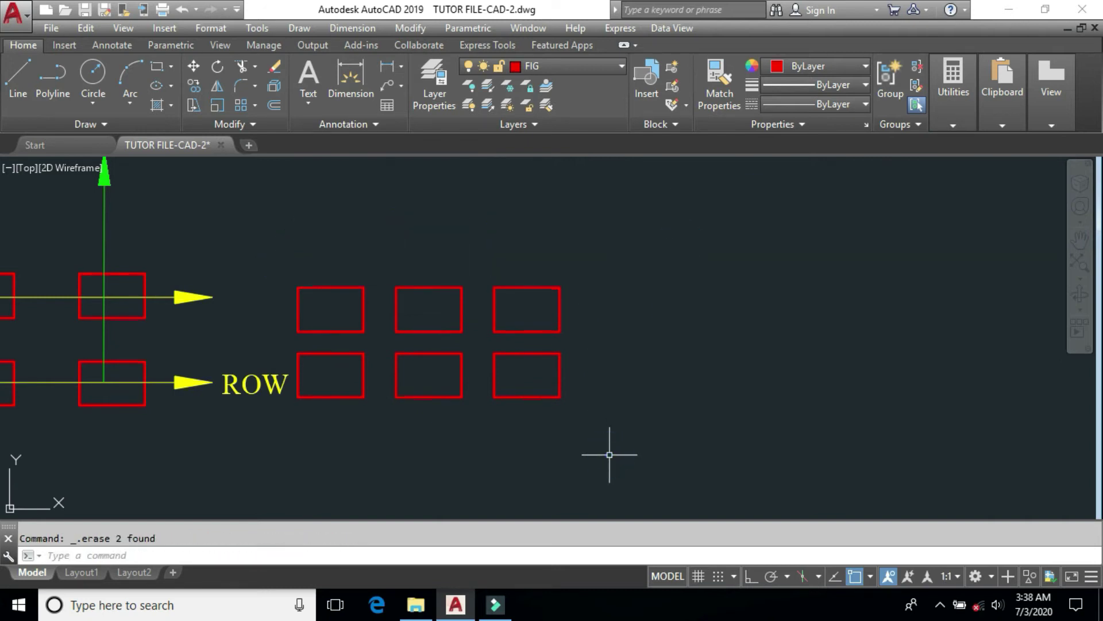
# - Create an associative rectangular array of the single rectangle with 4 columns and 3 rows
pyautogui.moveTo(428, 418); pyautogui.dragTo(508, 418, button='middle')
pyautogui.scroll(2, 507, 387)
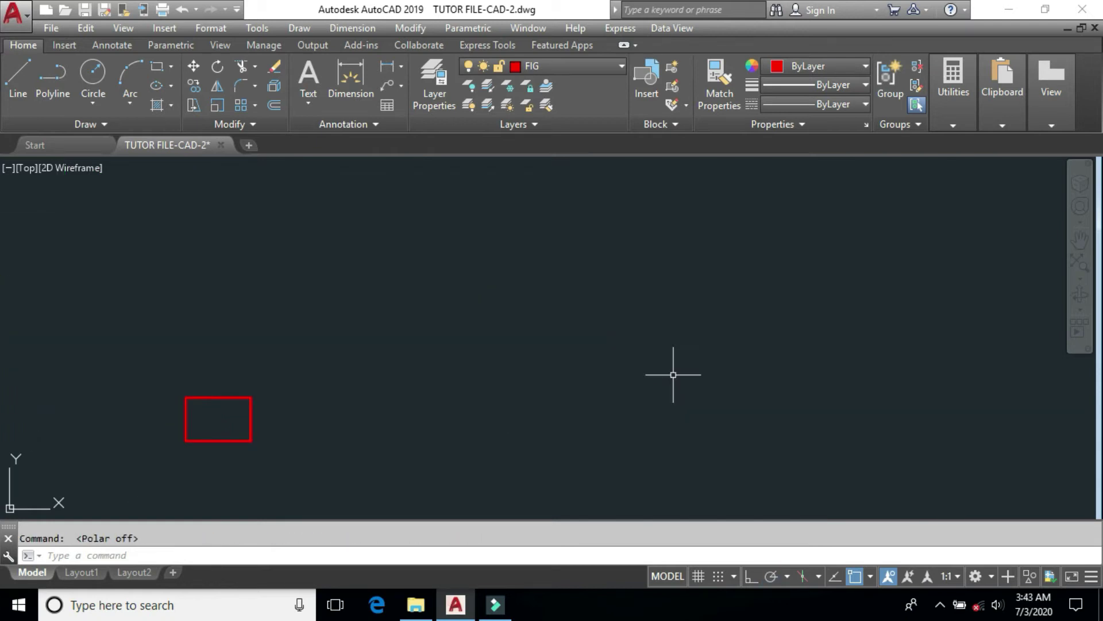
pyautogui.write('AR')
pyautogui.press('Return')
pyautogui.click(313, 332)
pyautogui.click(153, 454)
pyautogui.press('Return')
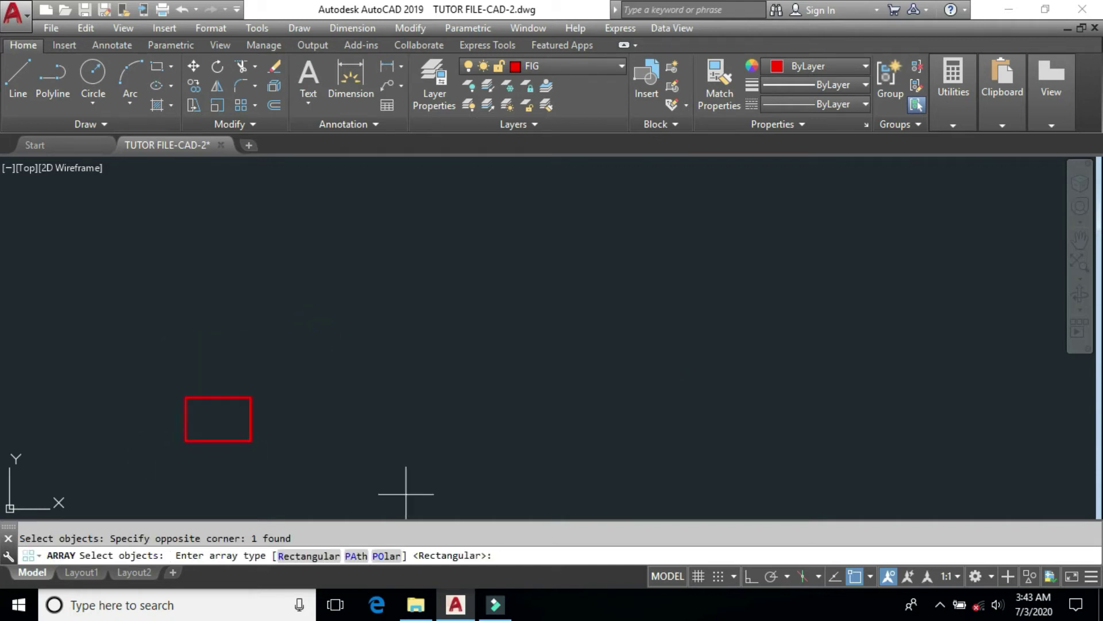
pyautogui.press('Return')
pyautogui.click(569, 91)
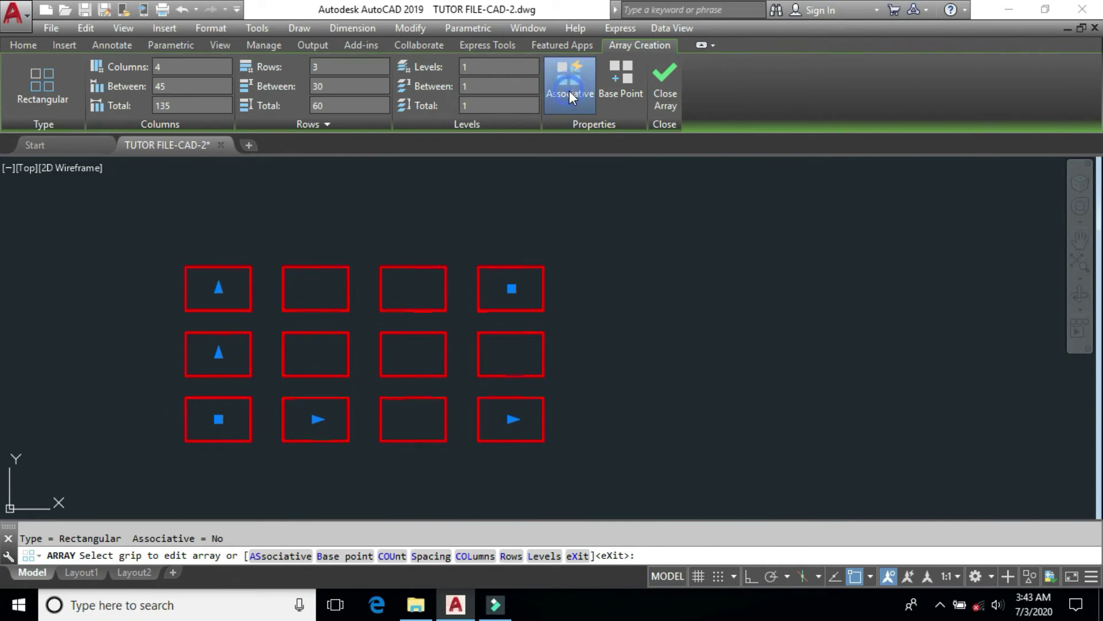
pyautogui.click(671, 92)
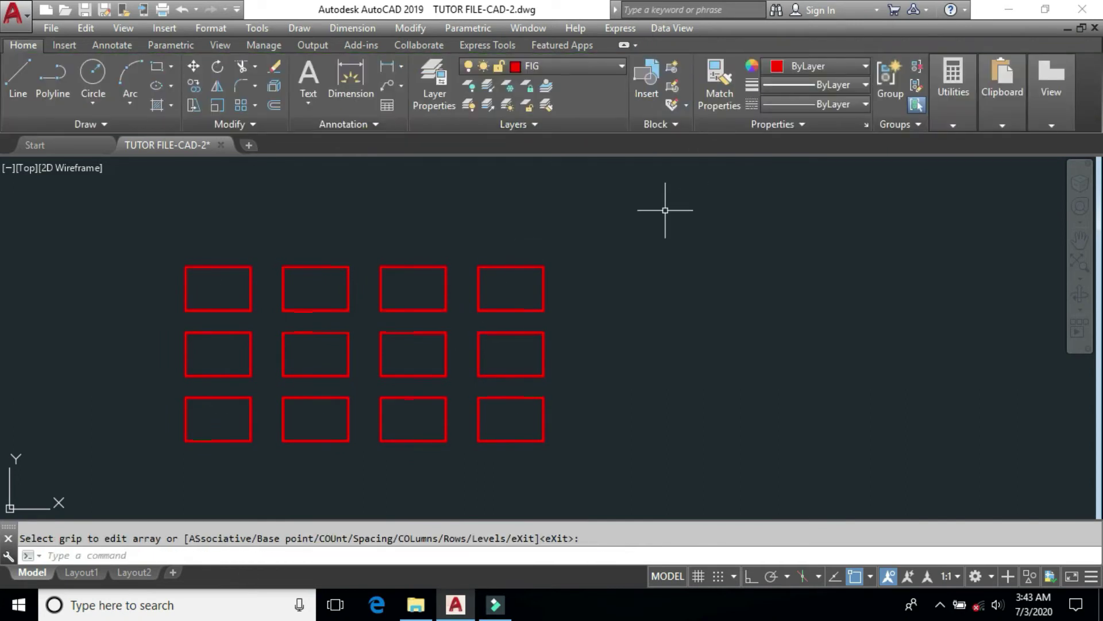
# - Open the array's source object for editing, choosing the lower-left rectangle as the item
pyautogui.click(521, 267)
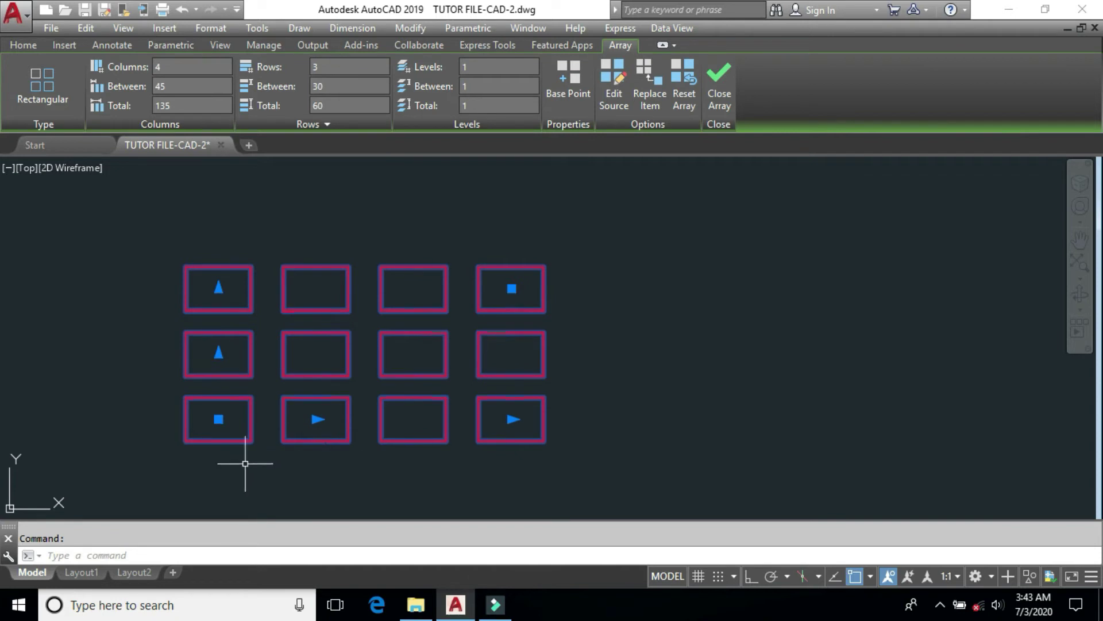
pyautogui.moveTo(246, 456)
pyautogui.mouseDown(button='middle')
pyautogui.moveTo(394, 454)
pyautogui.moveTo(359, 441)
pyautogui.mouseUp(button='middle')
pyautogui.scroll(4, 357, 439)
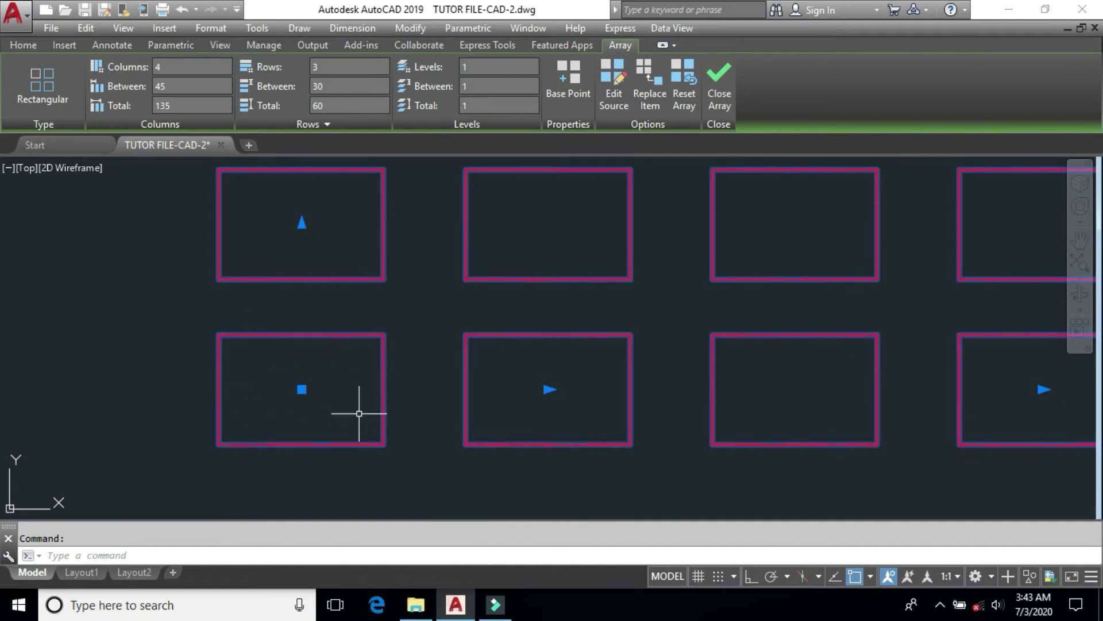
pyautogui.click(614, 103)
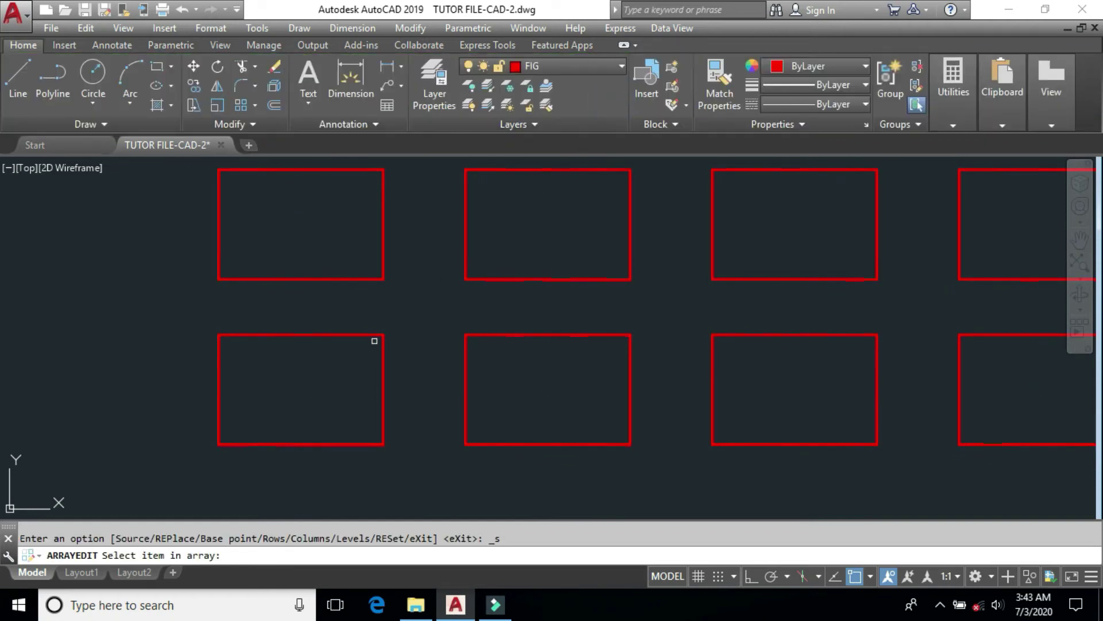
pyautogui.click(375, 335)
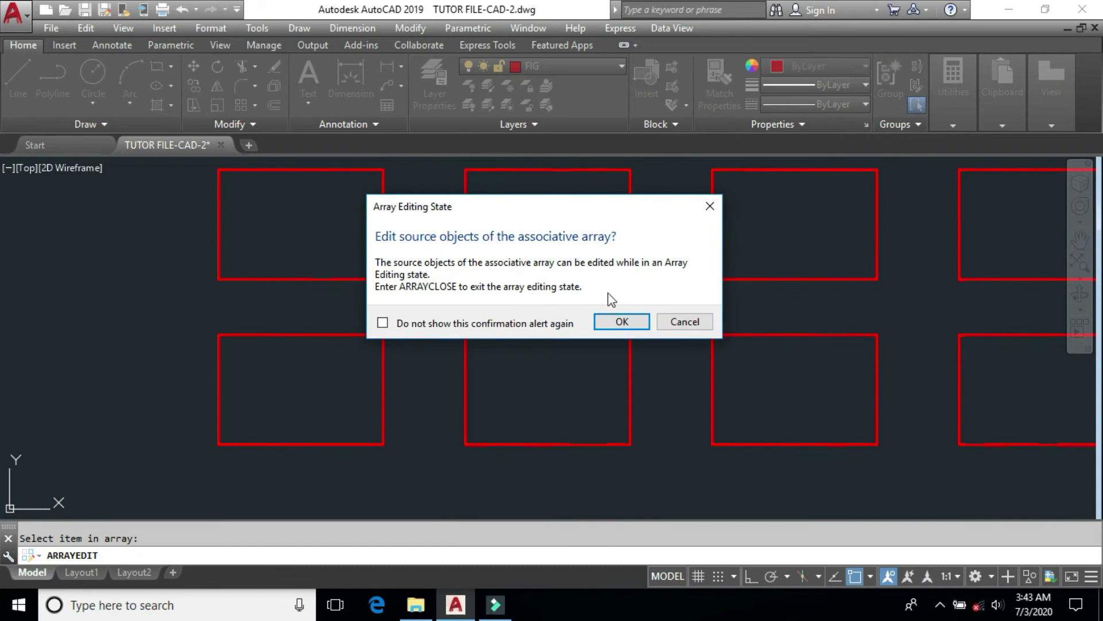
pyautogui.click(618, 321)
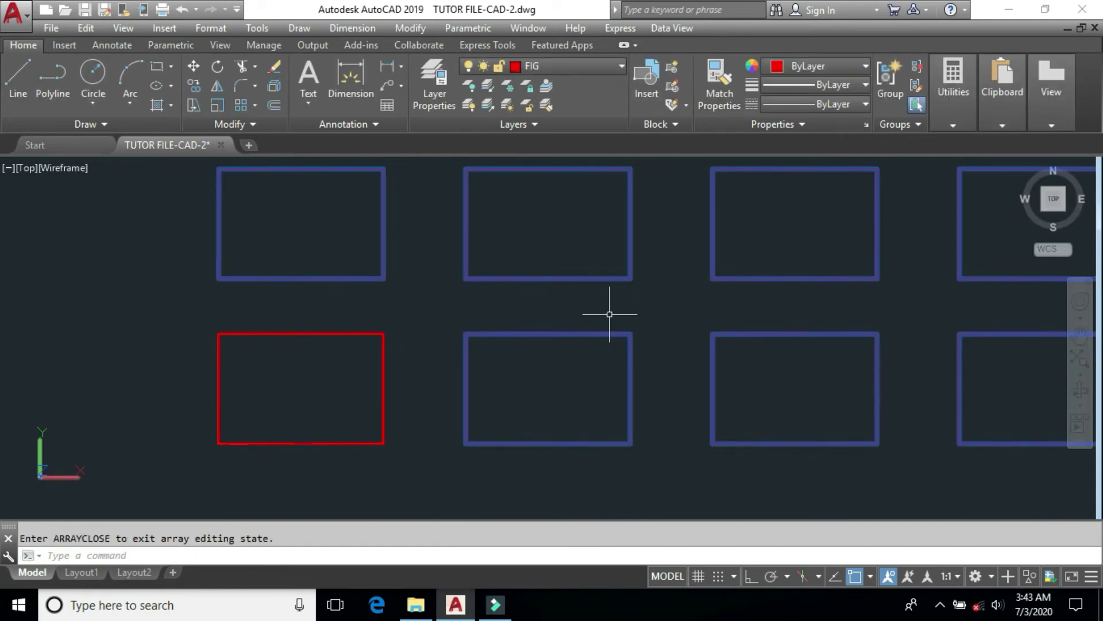
pyautogui.scroll(-4, 346, 416)
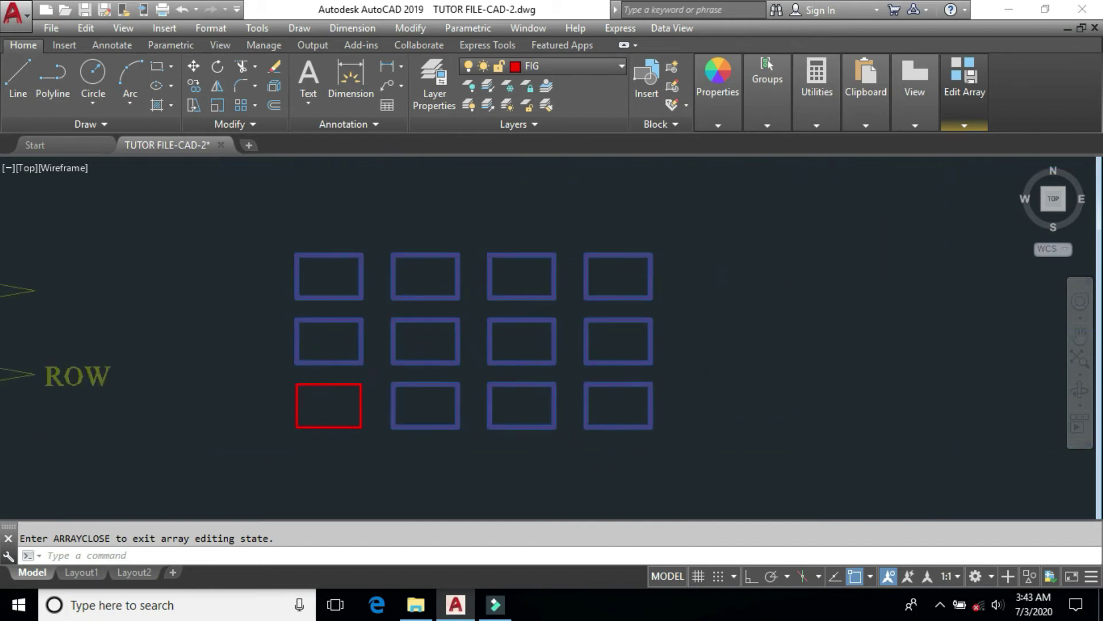
pyautogui.moveTo(308, 387); pyautogui.dragTo(253, 383, button='middle')
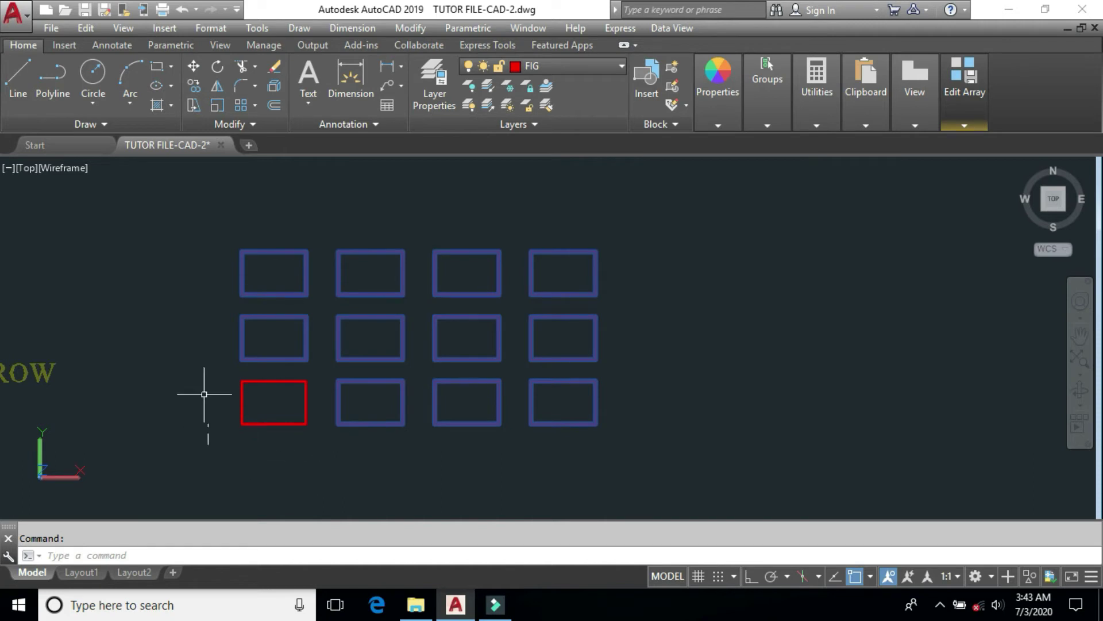
# - Draw a small circle at the centre of the lower-left source rectangle, well inside its edges
pyautogui.click(93, 102)
pyautogui.click(102, 136)
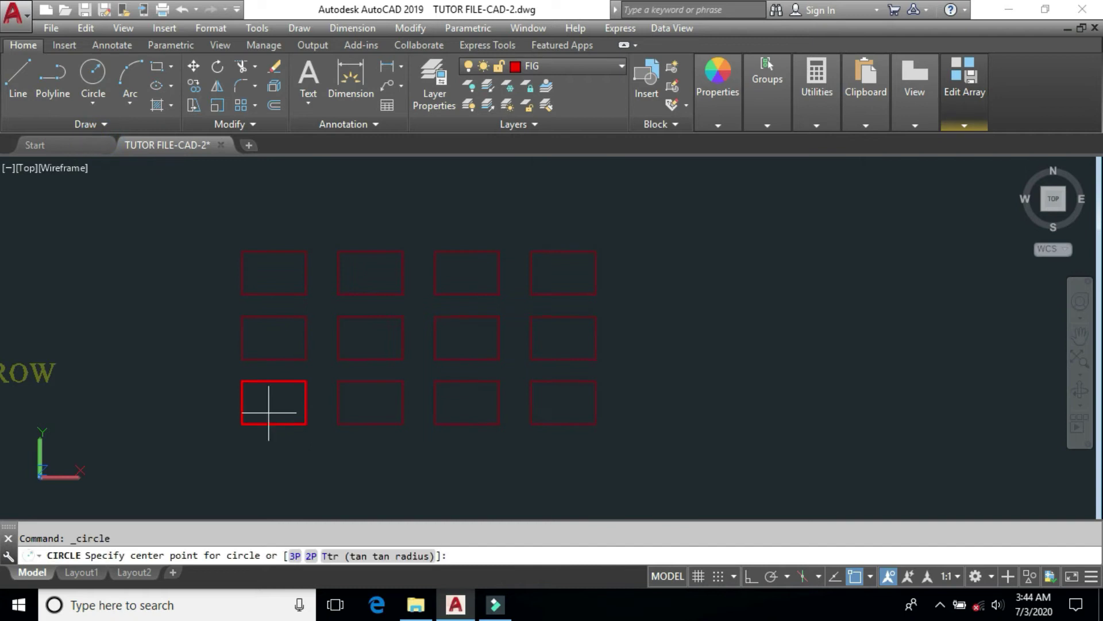
pyautogui.click(870, 577)
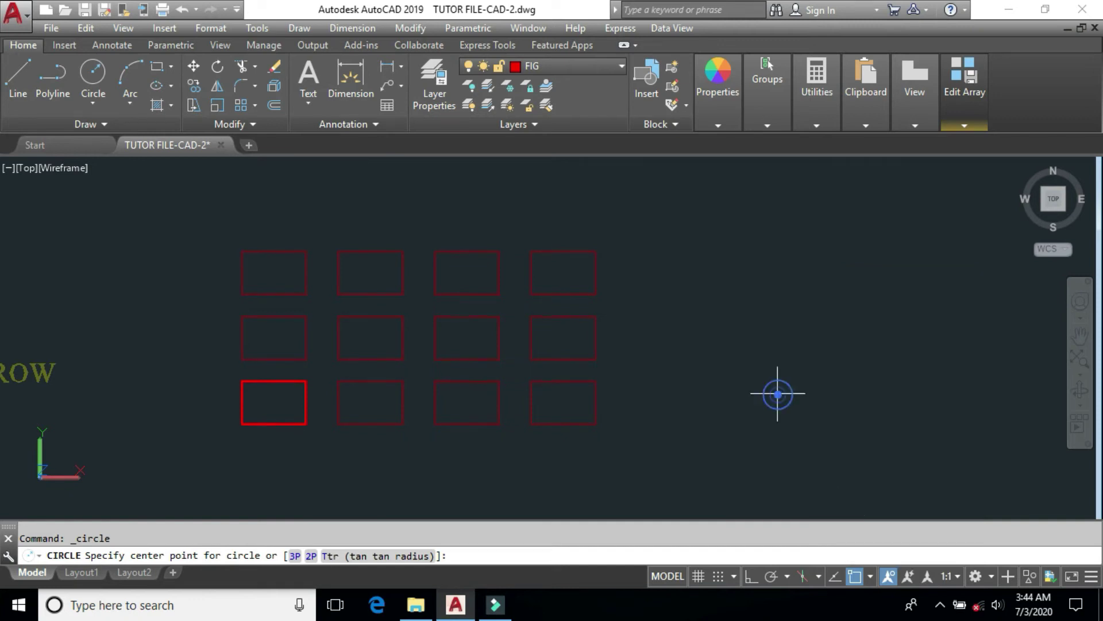
pyautogui.click(274, 402)
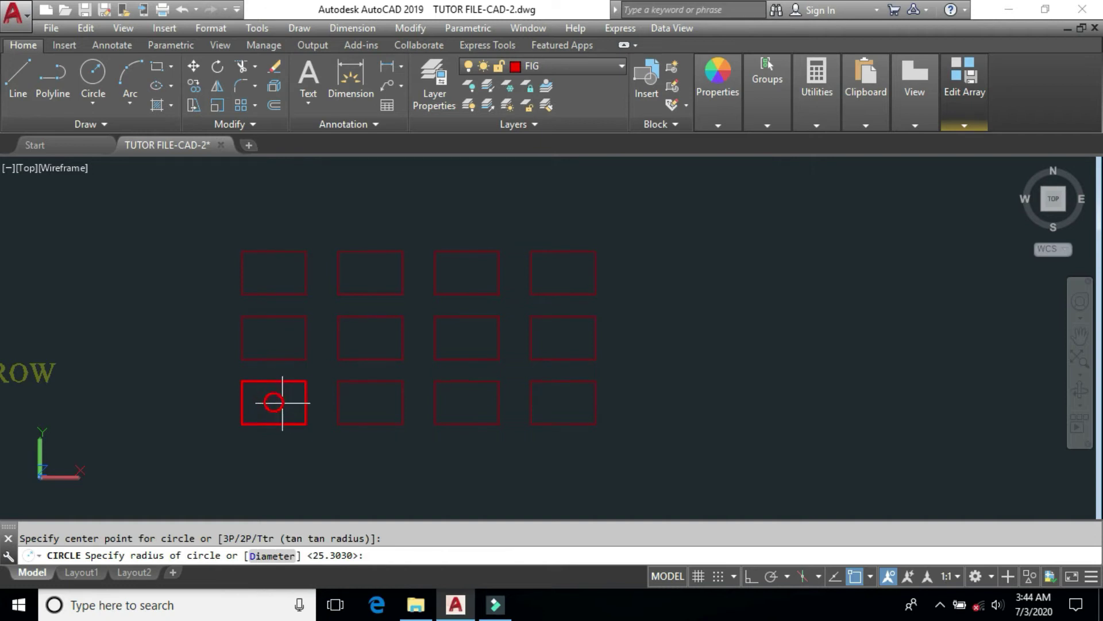
pyautogui.click(282, 402)
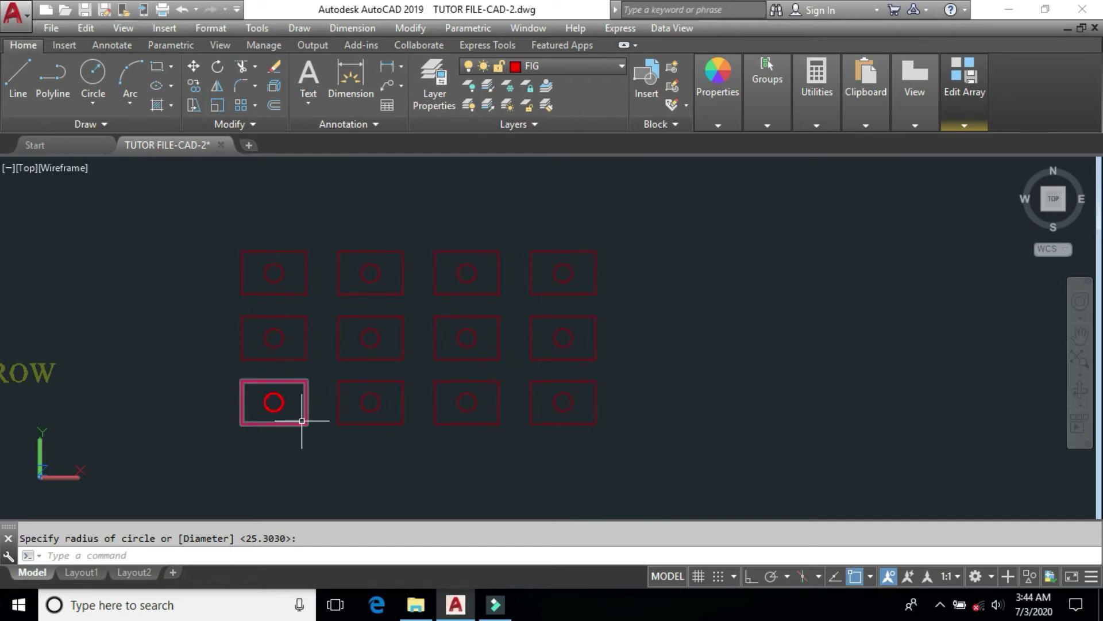
# - Draw a diagonal line from the source rectangle's upper-left to its lower-right corner and save the changes to the array
pyautogui.click(27, 75)
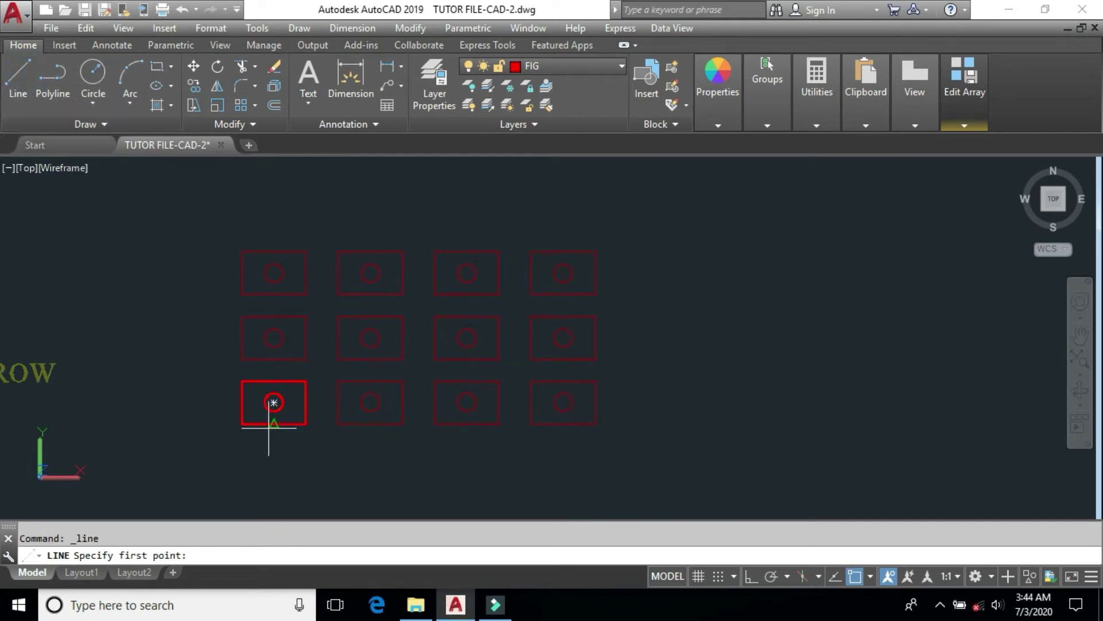
pyautogui.click(242, 381)
pyautogui.click(304, 424)
pyautogui.rightClick(667, 303)
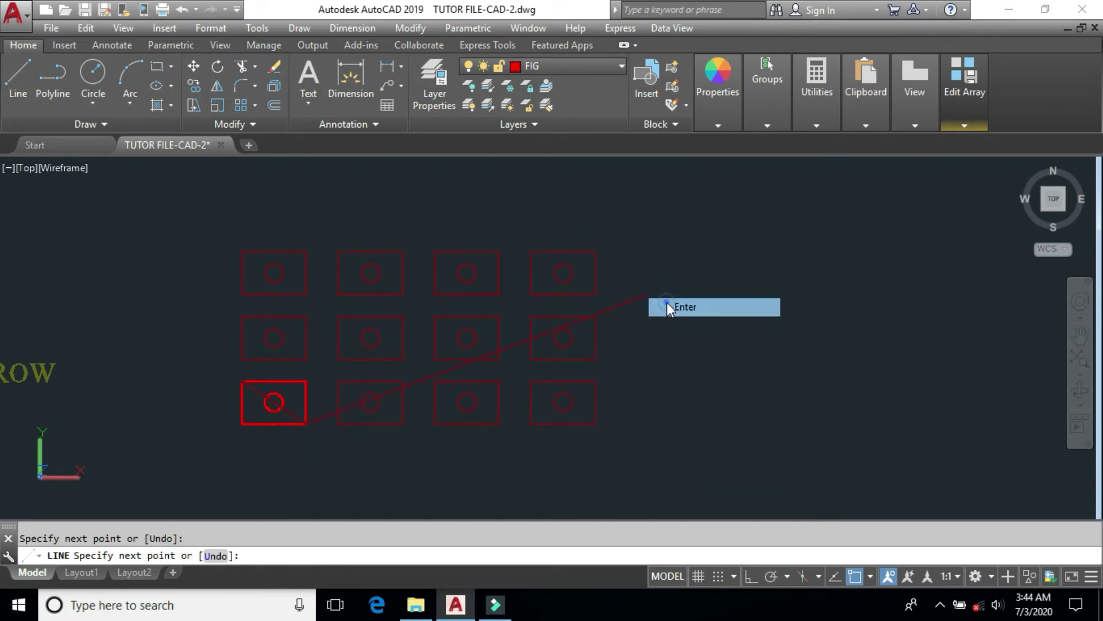
pyautogui.click(670, 306)
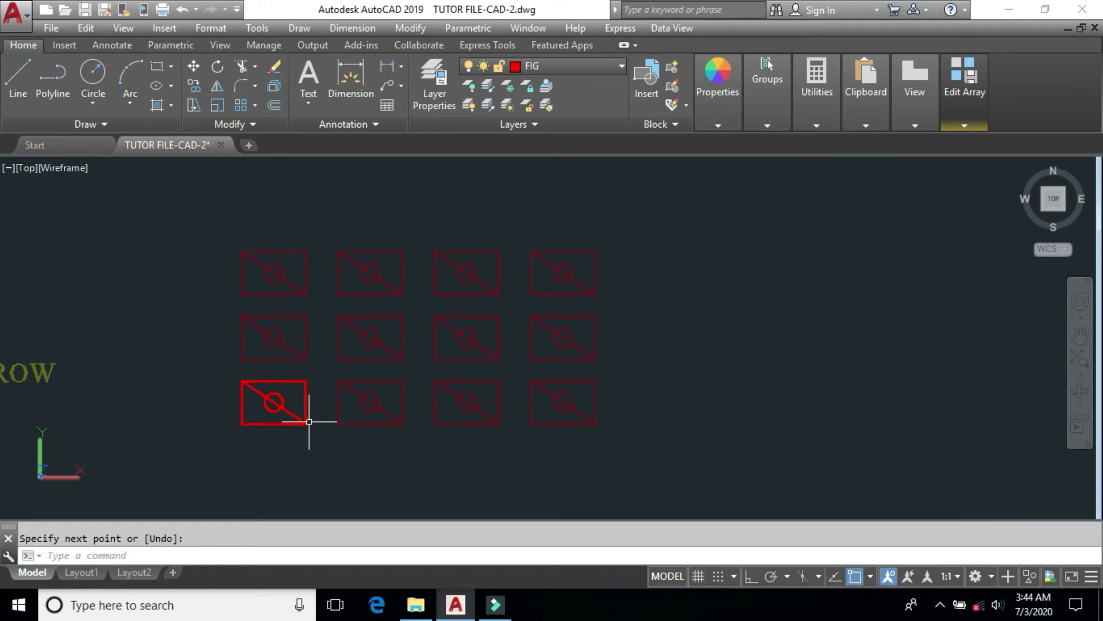
pyautogui.click(972, 88)
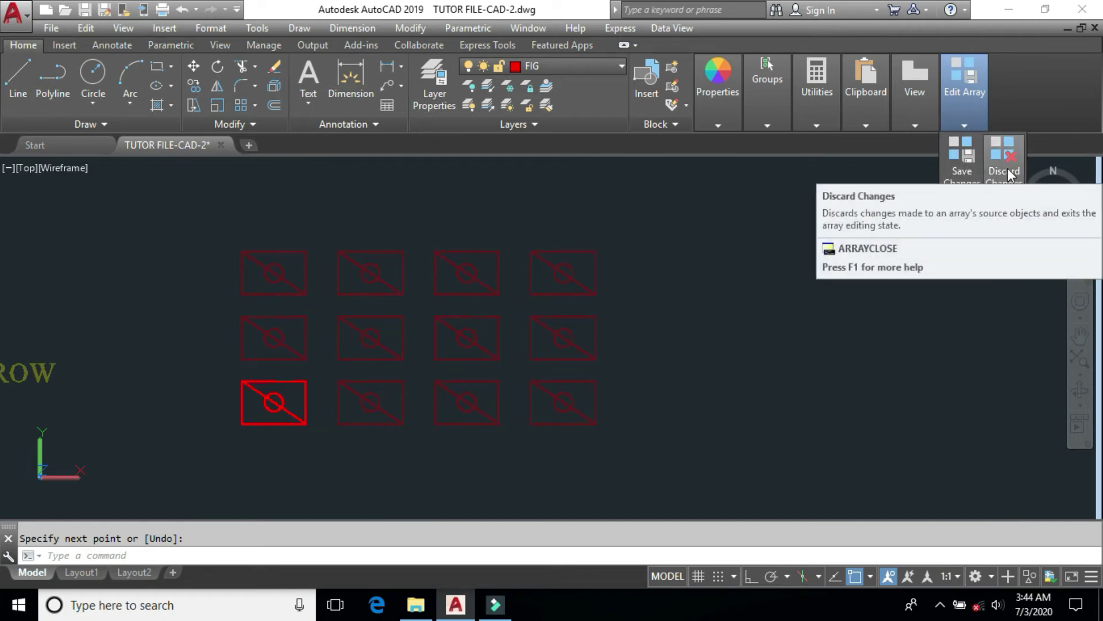
pyautogui.click(961, 171)
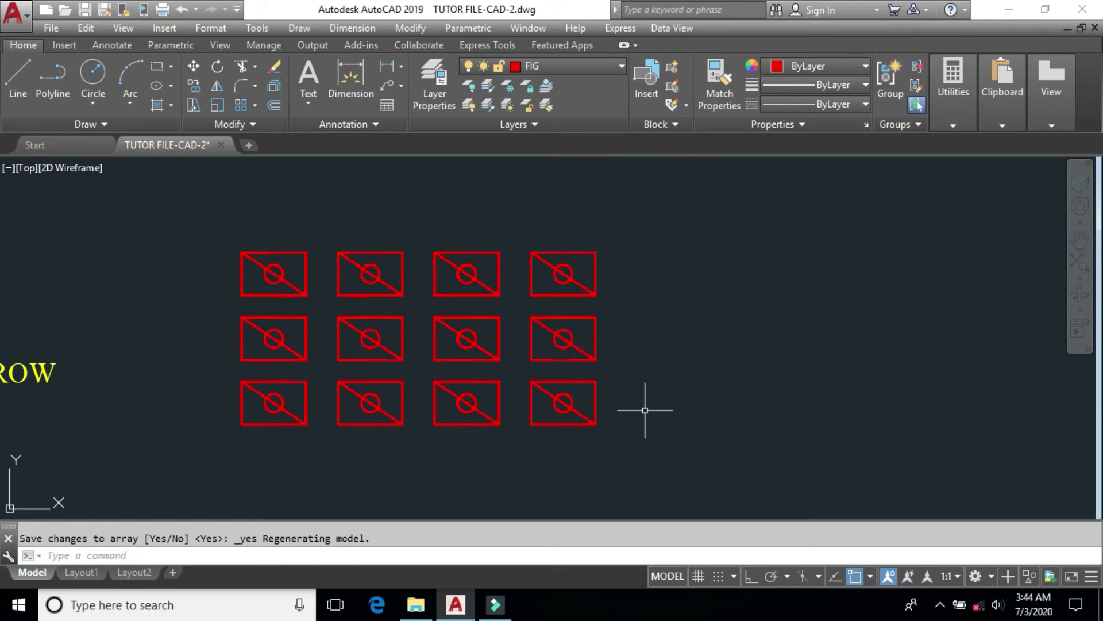
# - Draw a 6-sided polygon inscribed in a circle of radius about 11 to the right of the array, with Ortho on
pyautogui.moveTo(458, 419); pyautogui.dragTo(486, 417, button='middle')
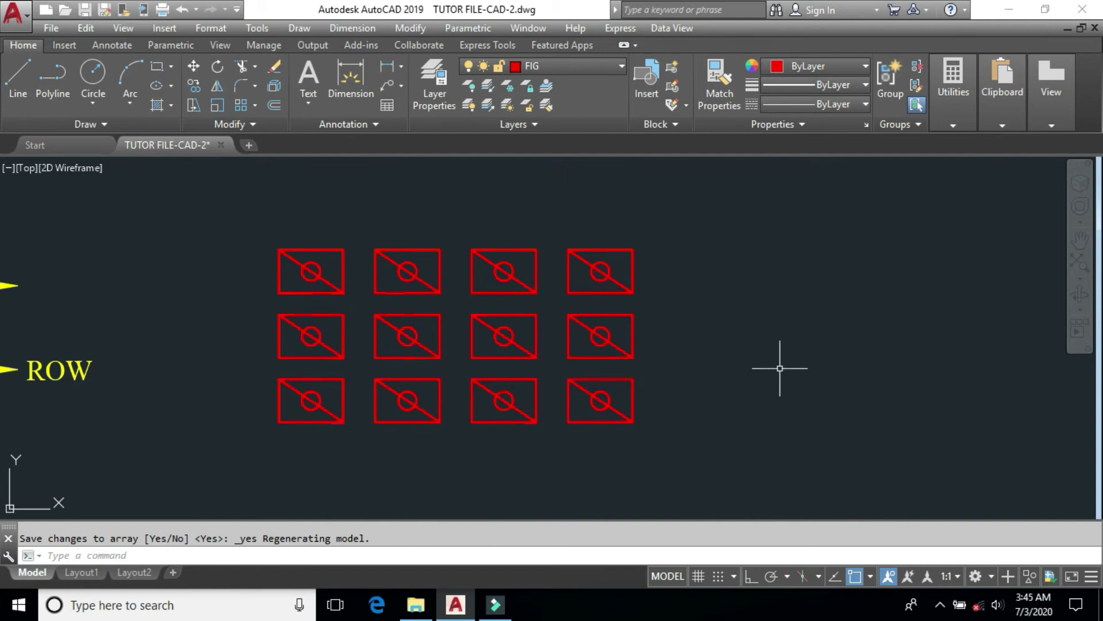
pyautogui.write('POL')
pyautogui.press('Return')
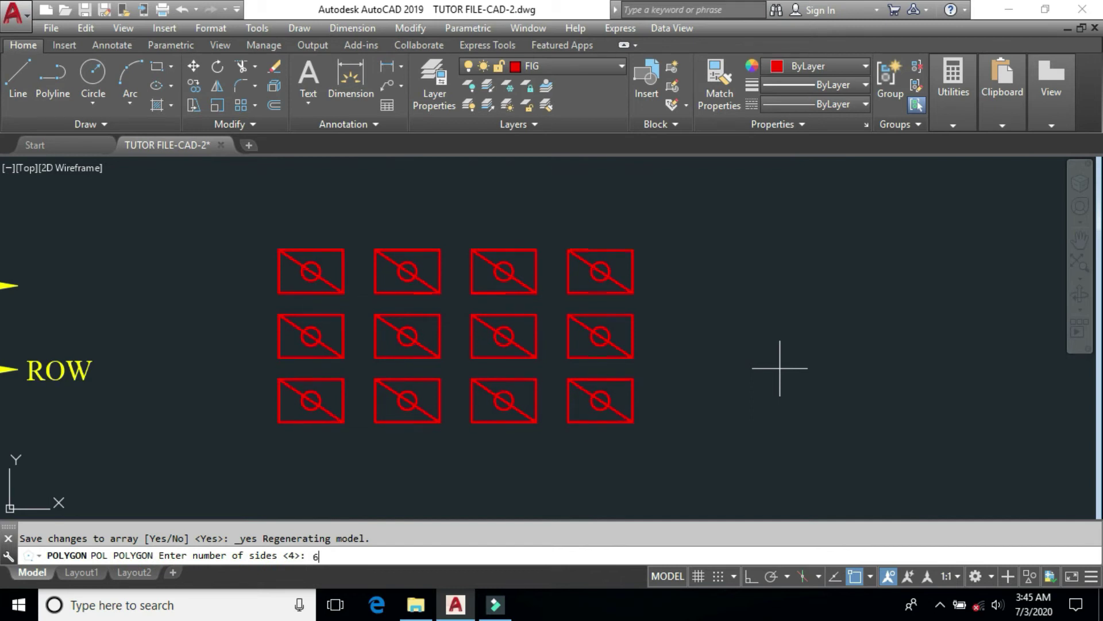
pyautogui.write('6')
pyautogui.press('Return')
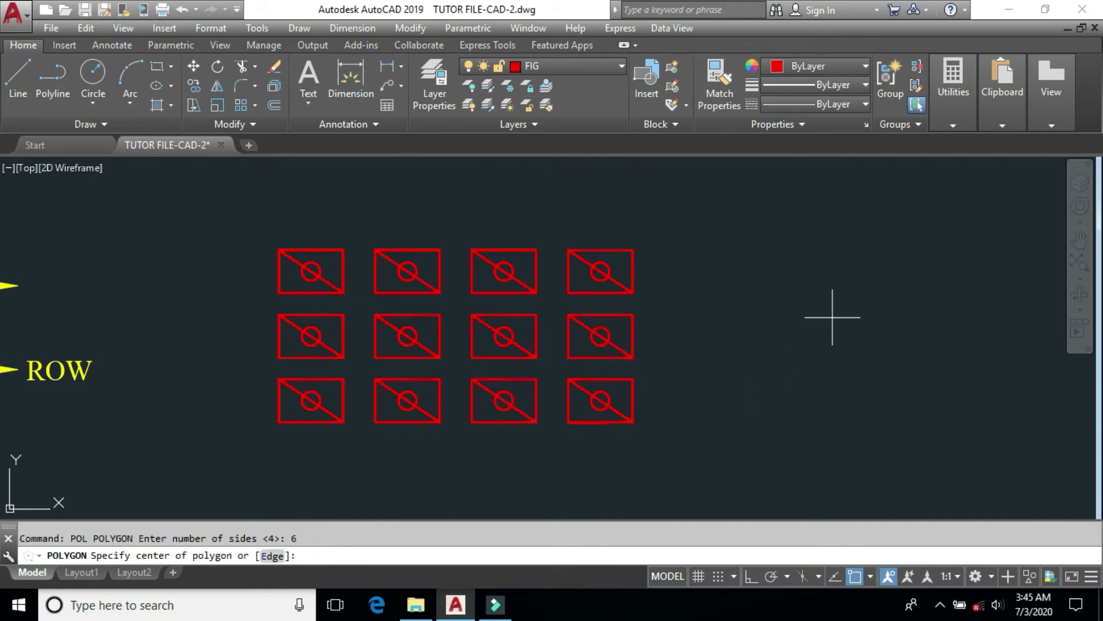
pyautogui.click(813, 341)
pyautogui.press('Return')
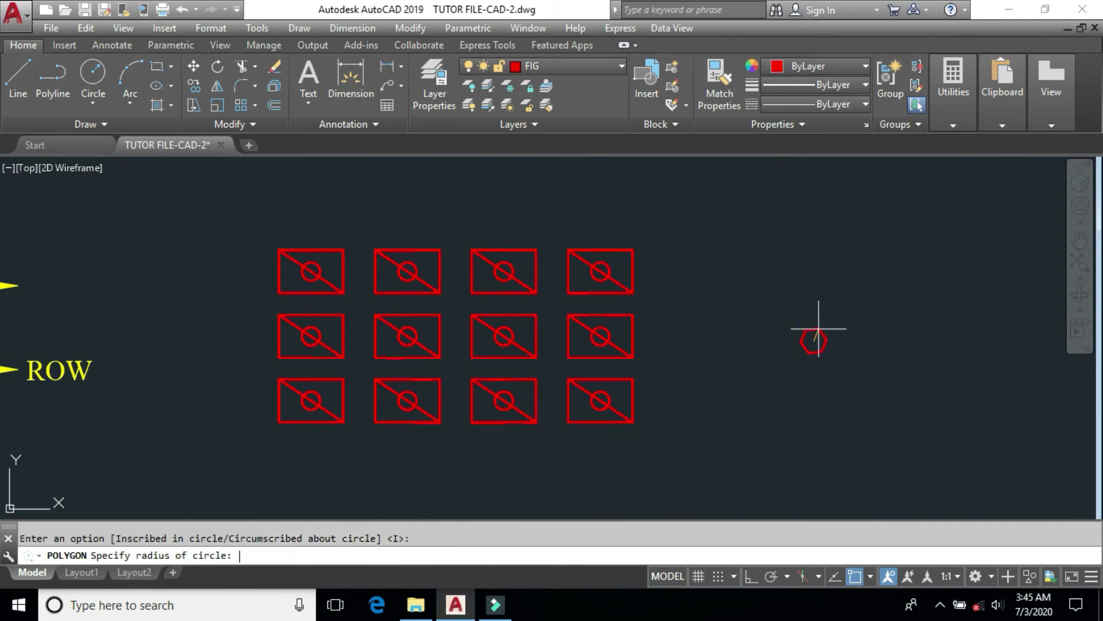
pyautogui.press('F8')
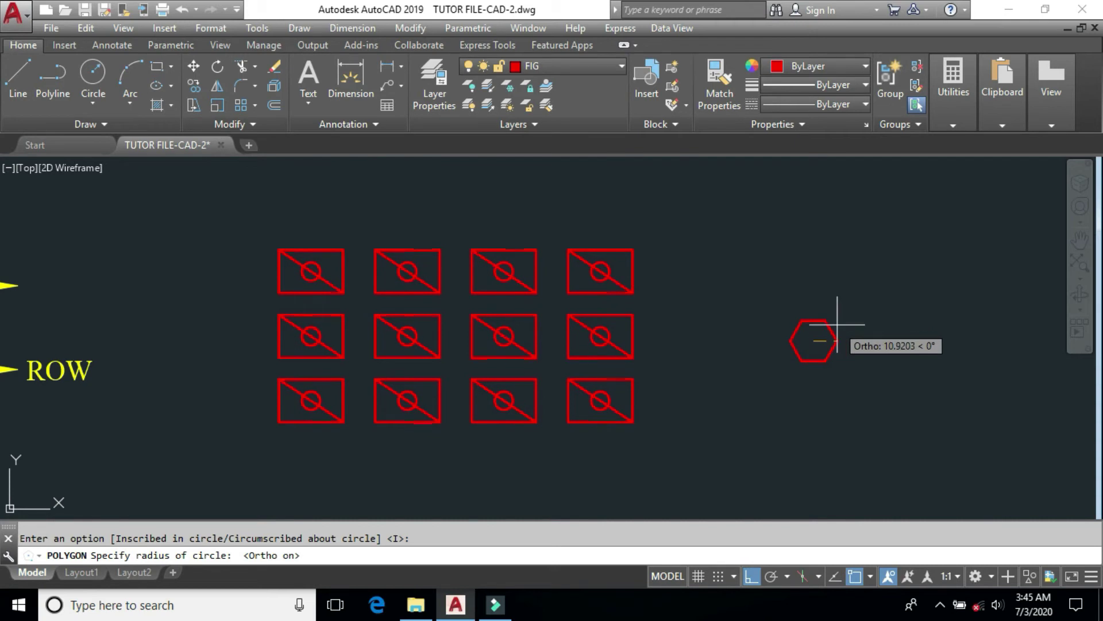
pyautogui.click(837, 325)
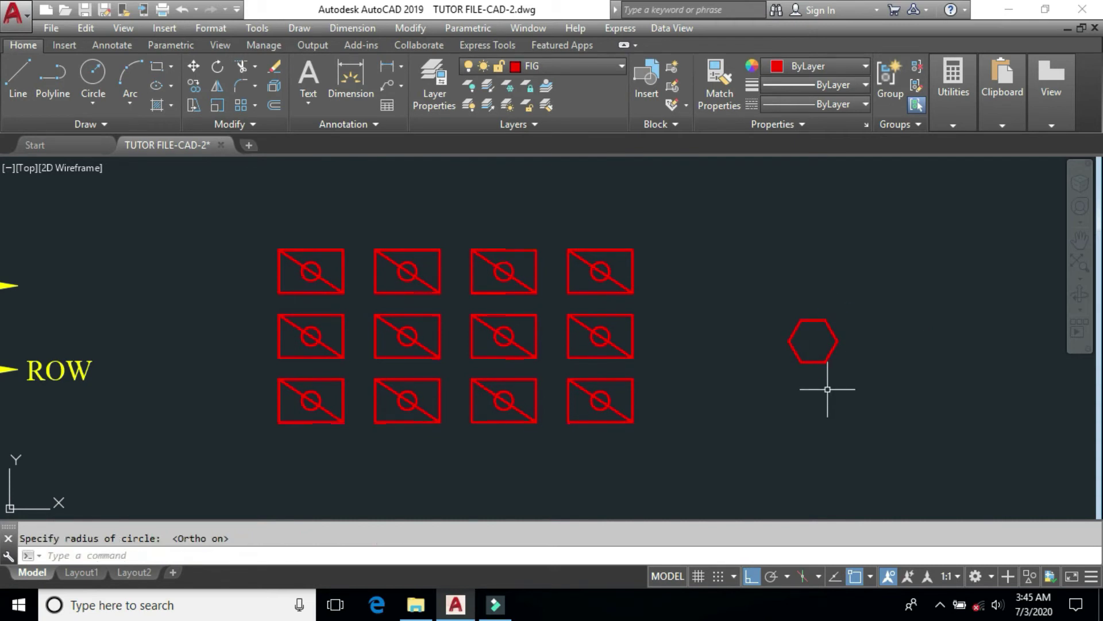
# - Replace the array items in middle row columns 2 and 4 and top row column 3 with the hexagon, then close the array
pyautogui.click(632, 403)
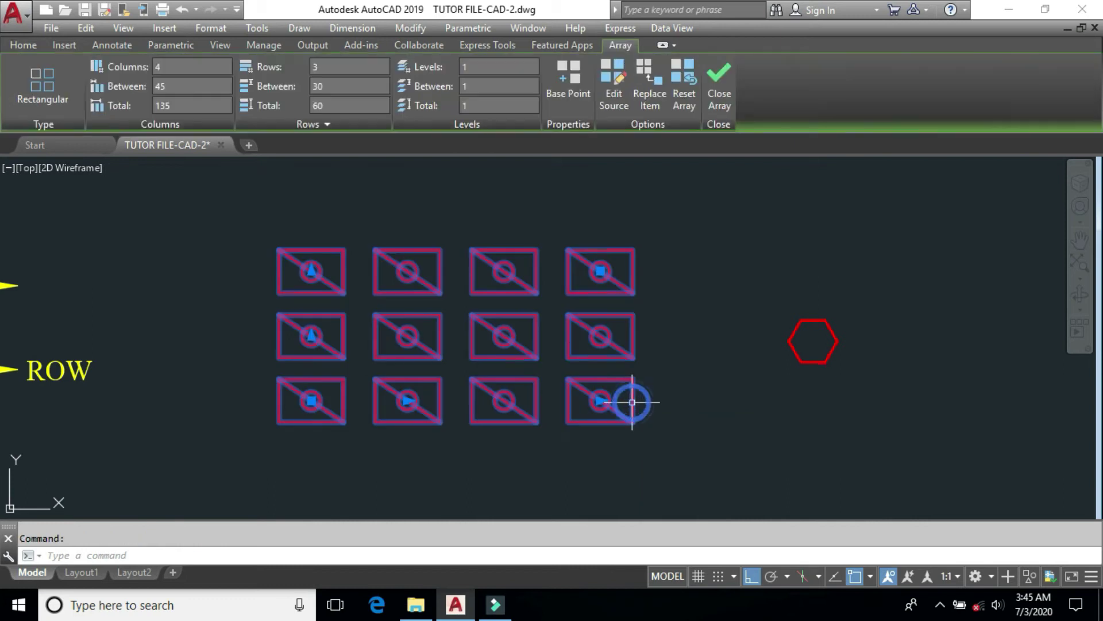
pyautogui.click(648, 104)
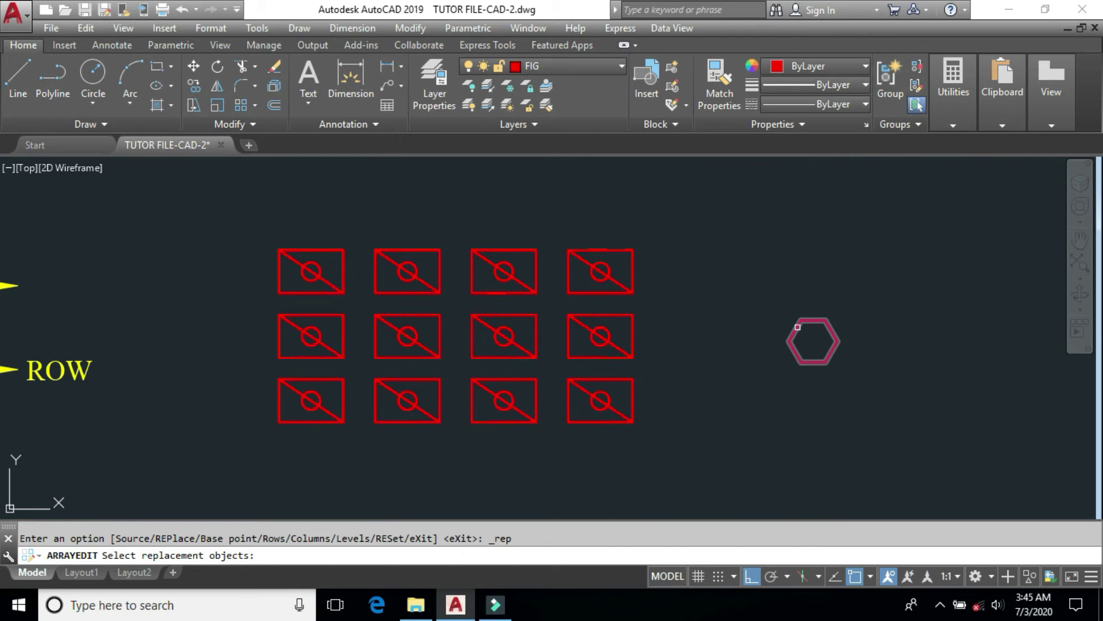
pyautogui.click(798, 327)
pyautogui.press('Return')
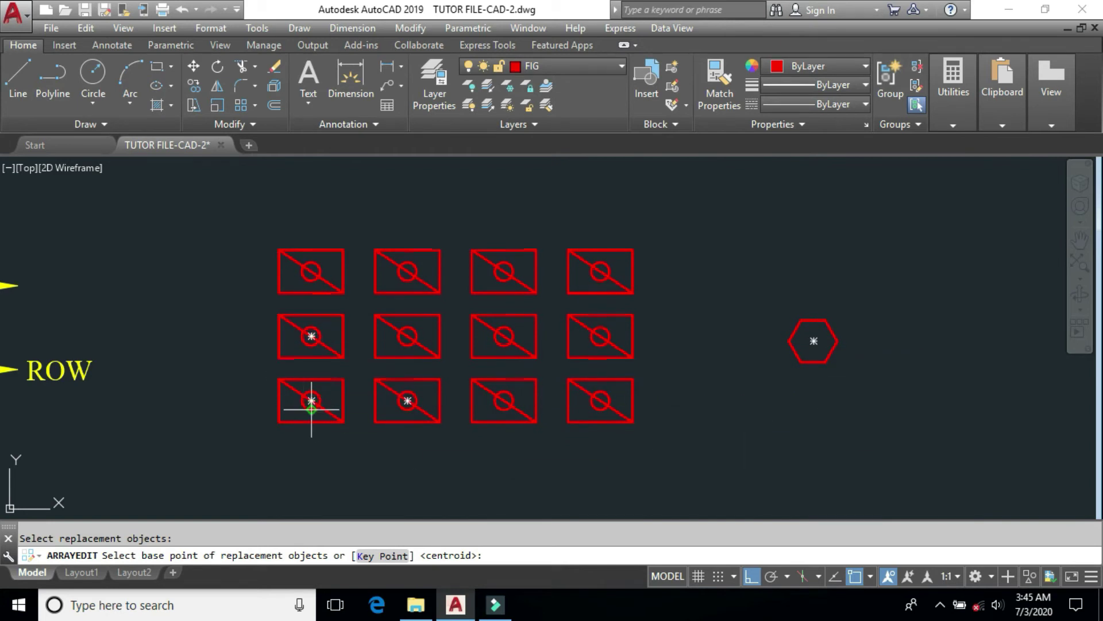
pyautogui.click(311, 409)
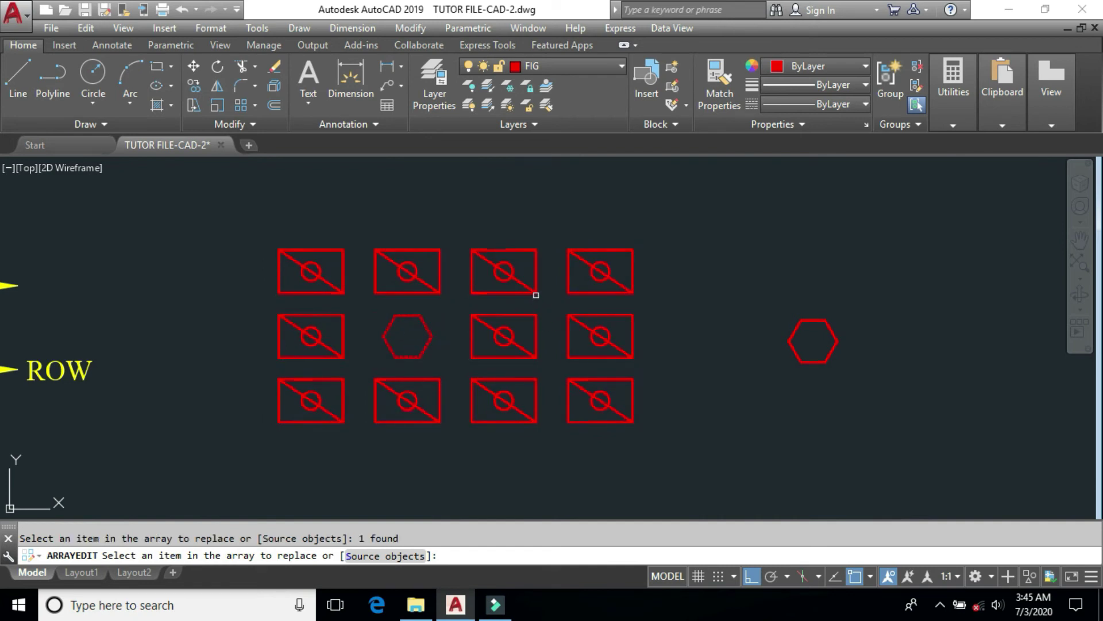
pyautogui.click(536, 293)
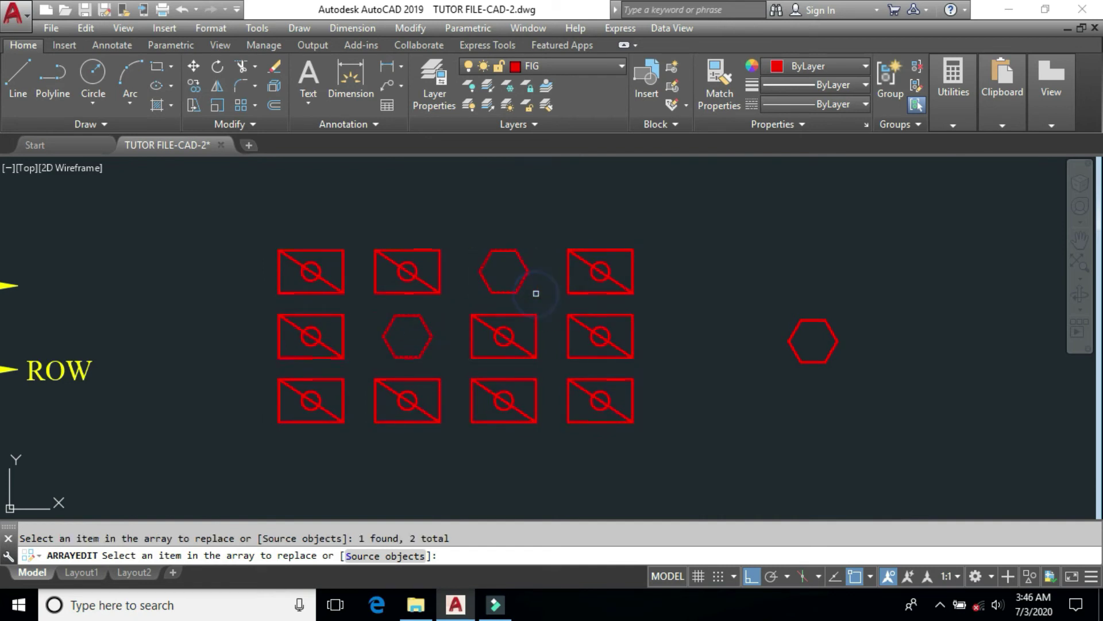
pyautogui.click(567, 341)
pyautogui.rightClick(724, 276)
pyautogui.click(740, 285)
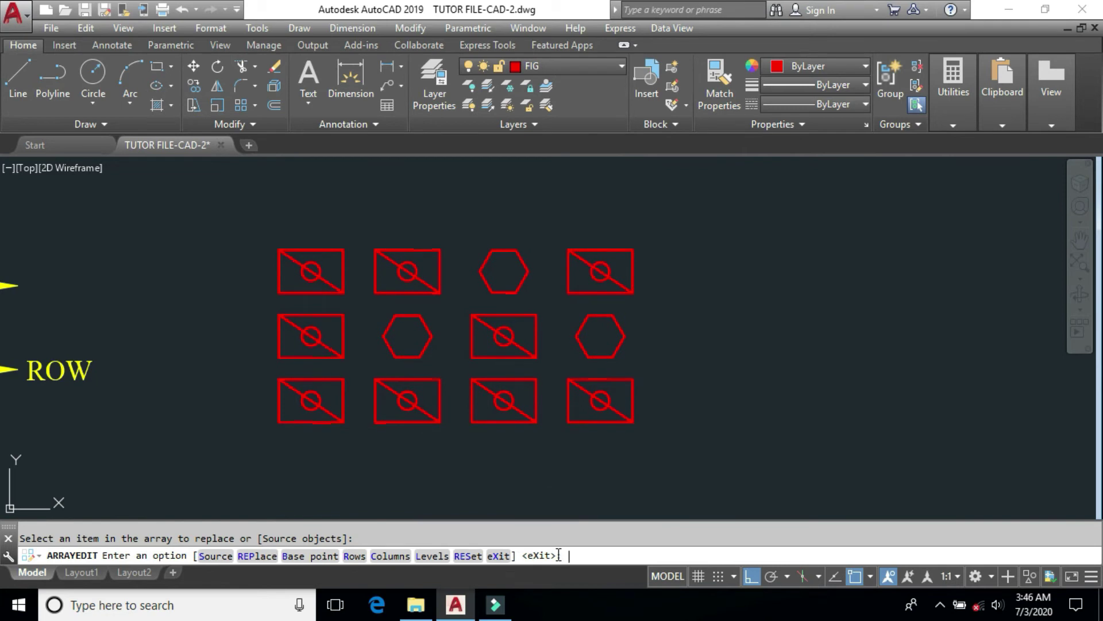
pyautogui.press('Return')
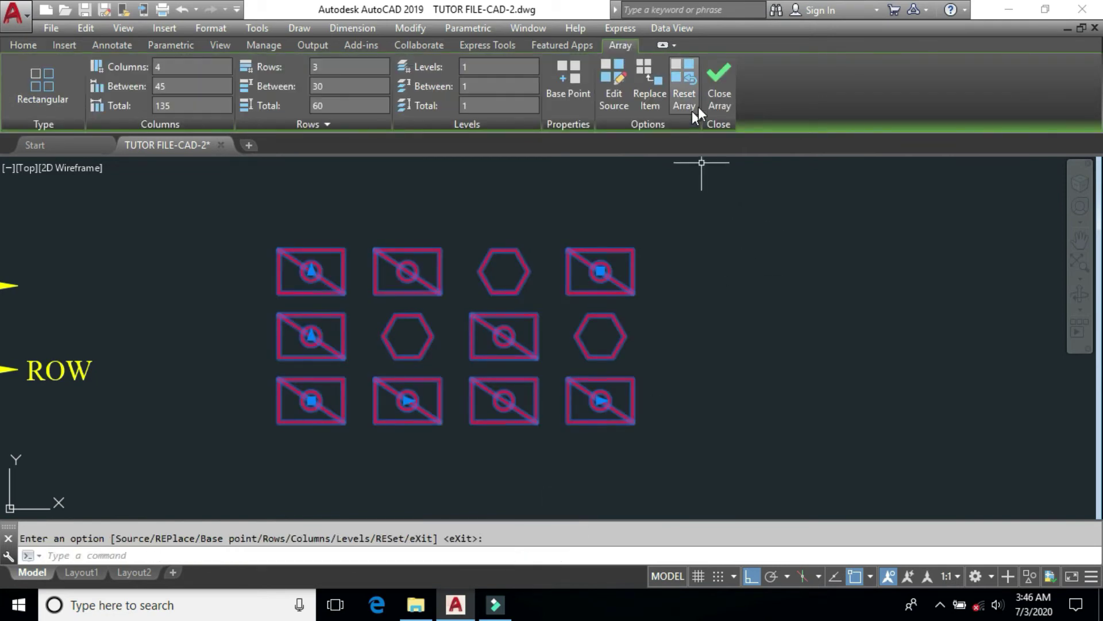
pyautogui.click(719, 103)
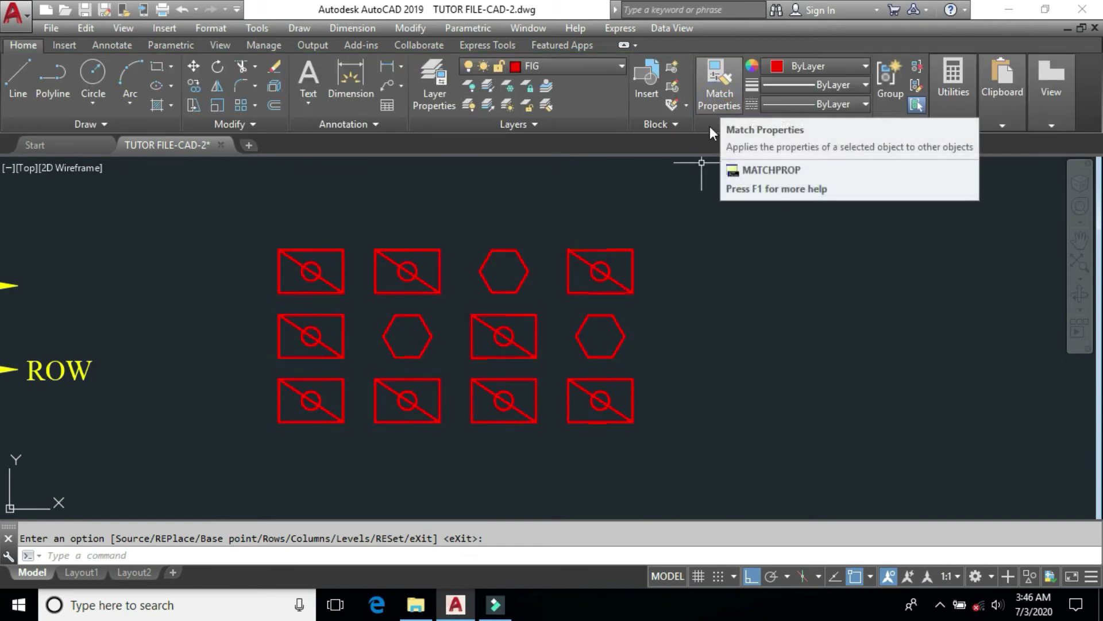
# - Reset the rectangular array so its hexagons revert to the source item, and close the array
pyautogui.click(635, 266)
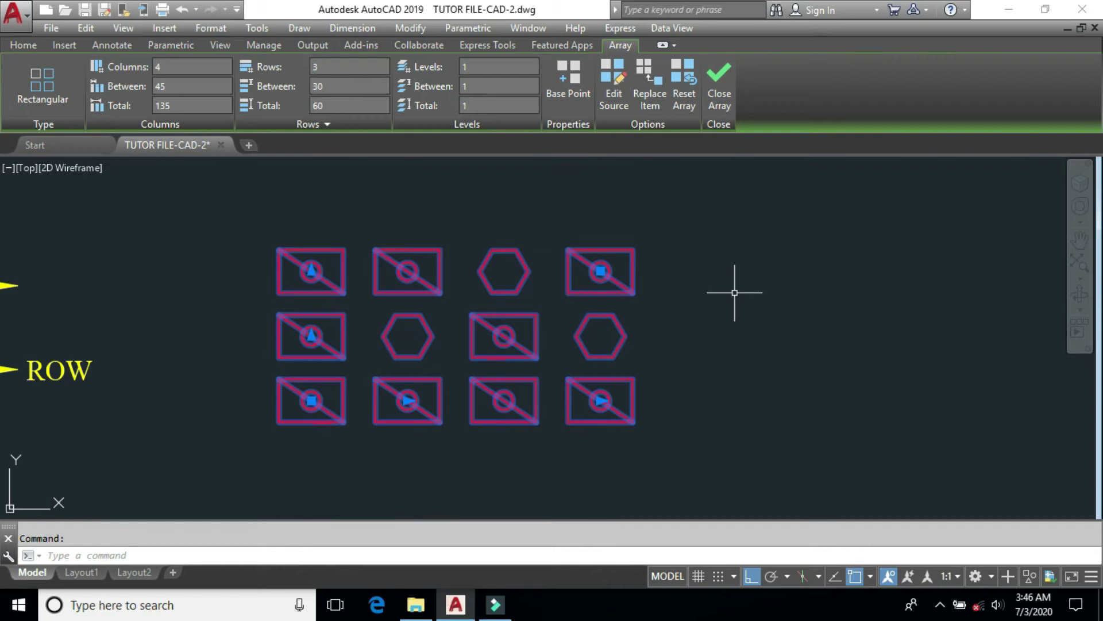
pyautogui.click(687, 98)
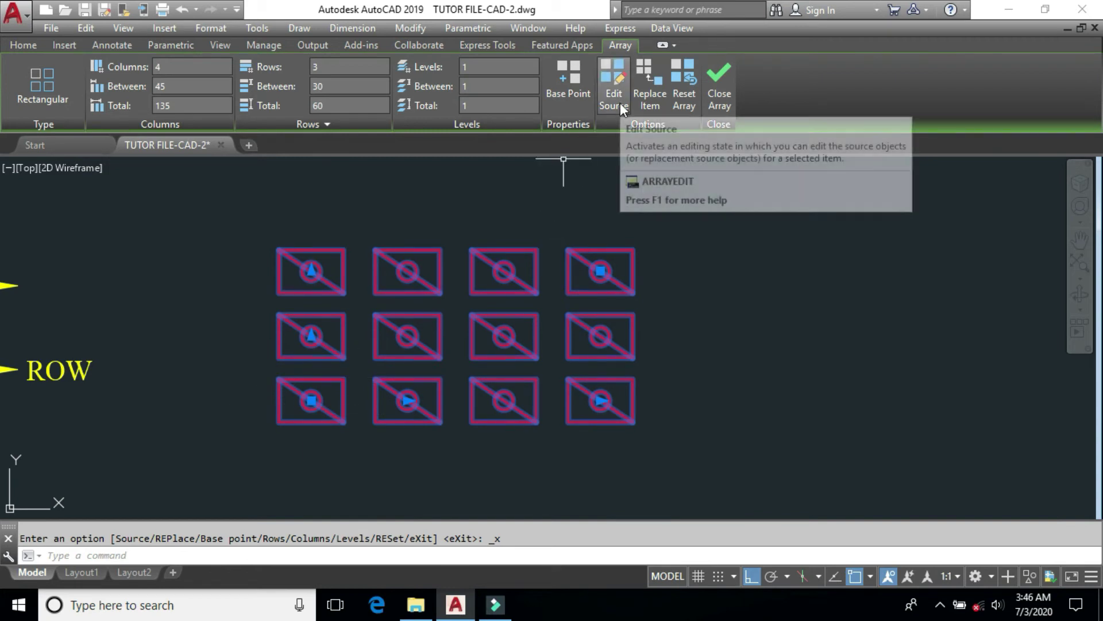
pyautogui.click(719, 101)
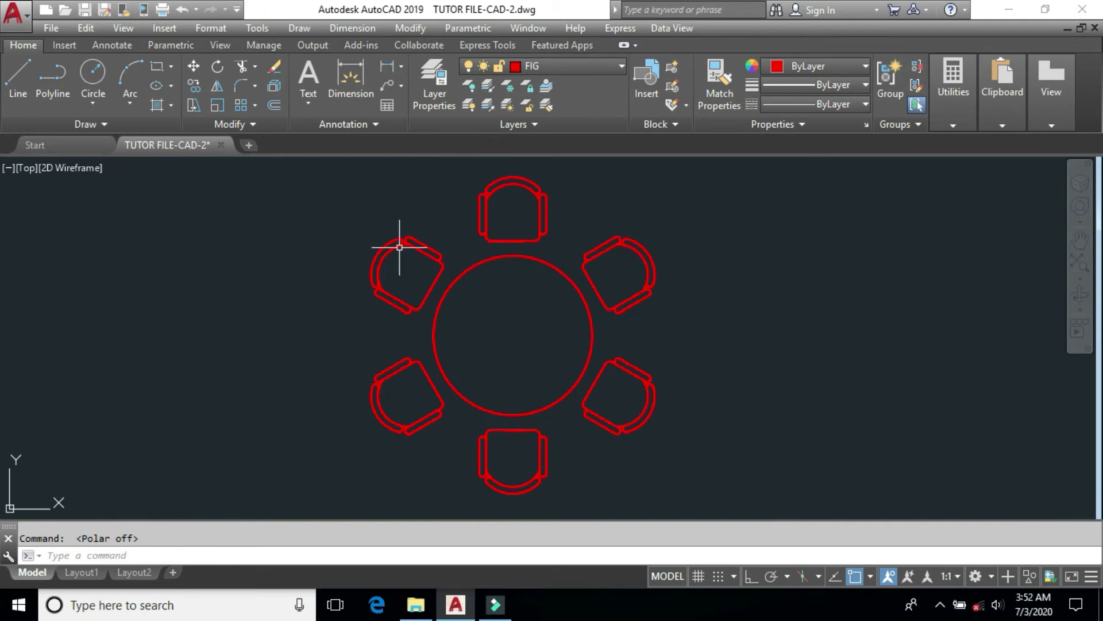
pyautogui.click(465, 416)
pyautogui.click(567, 509)
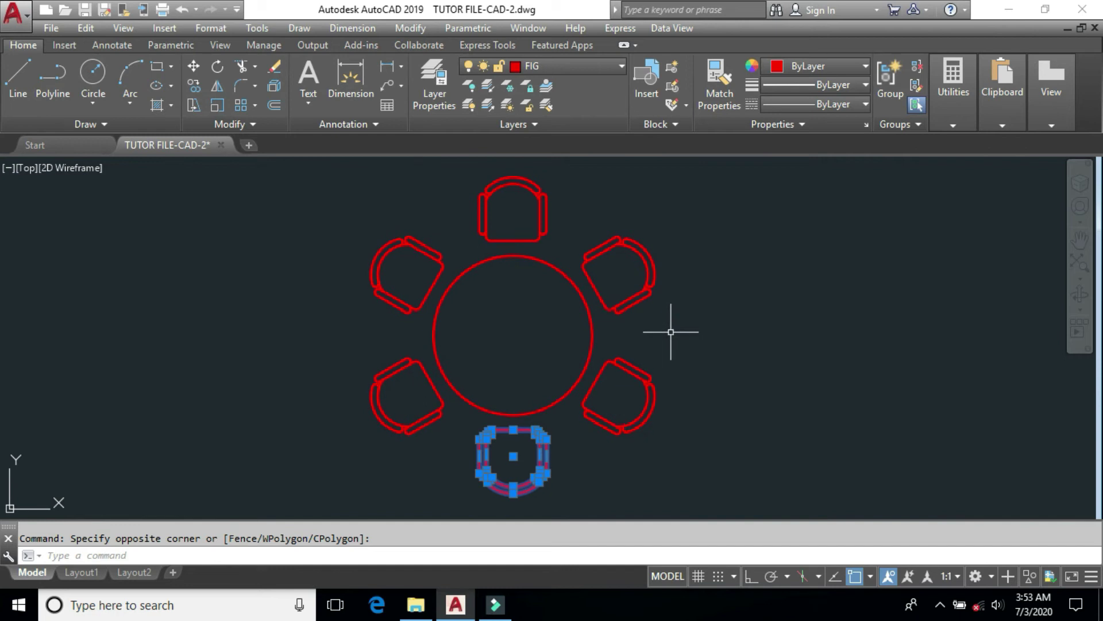
pyautogui.press('Escape')
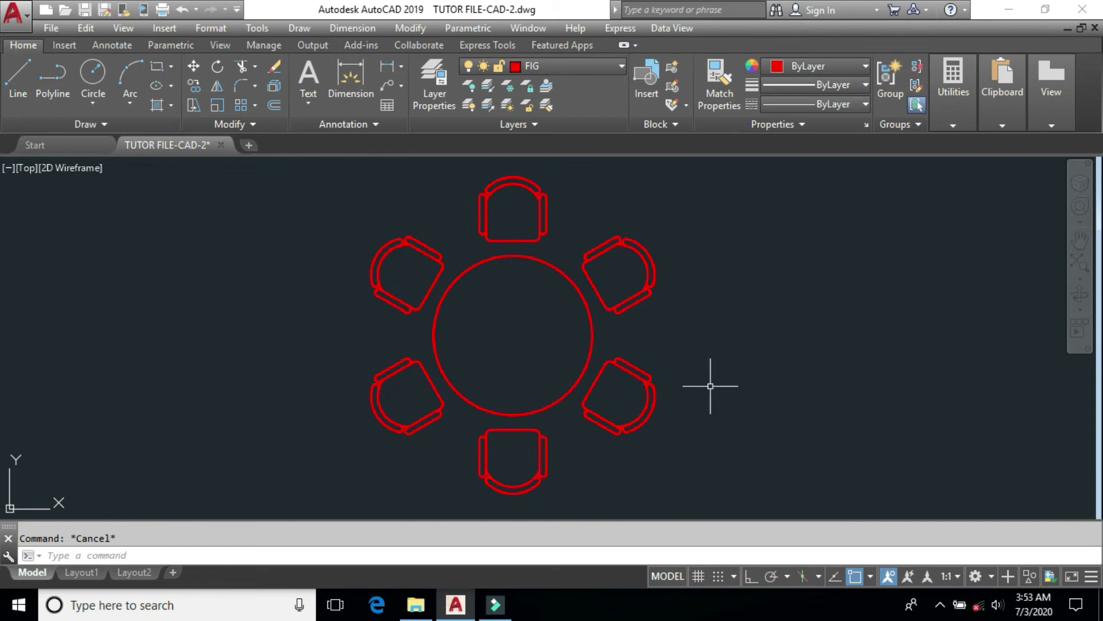
# - Create a polar array of the single chair below the other round table, using the table's centre as the array centre
pyautogui.moveTo(832, 315); pyautogui.dragTo(628, 342, button='middle')
pyautogui.scroll(-2, 752, 345)
pyautogui.moveTo(860, 323); pyautogui.dragTo(292, 394, button='middle')
pyautogui.scroll(2, 521, 316)
pyautogui.moveTo(552, 364); pyautogui.dragTo(536, 406, button='middle')
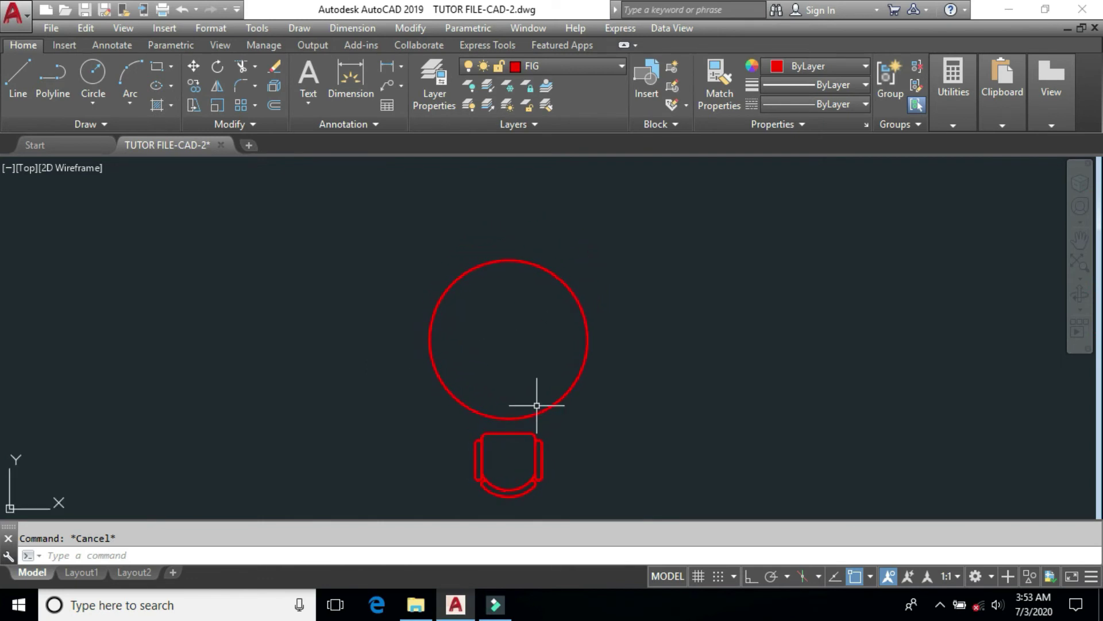
pyautogui.write('AR')
pyautogui.press('Return')
pyautogui.click(525, 442)
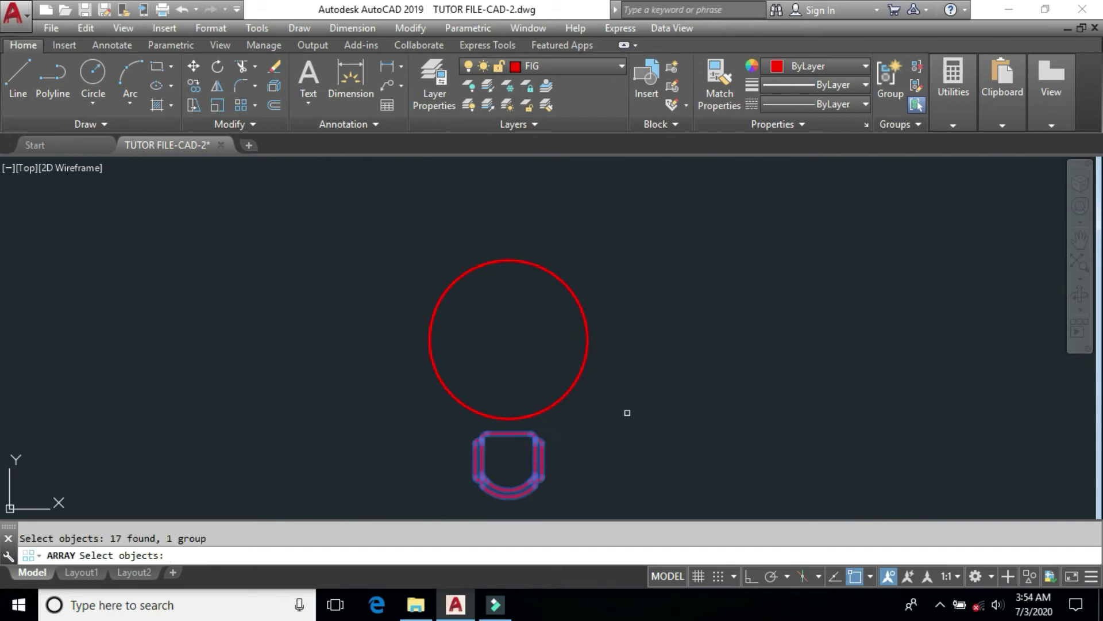
pyautogui.press('Return')
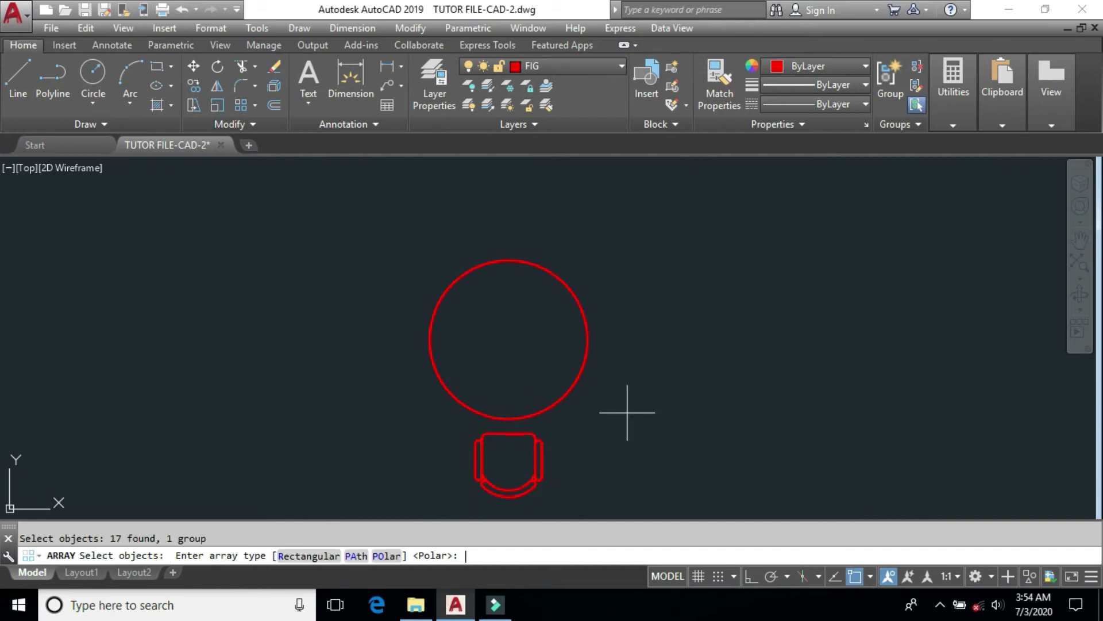
pyautogui.click(387, 556)
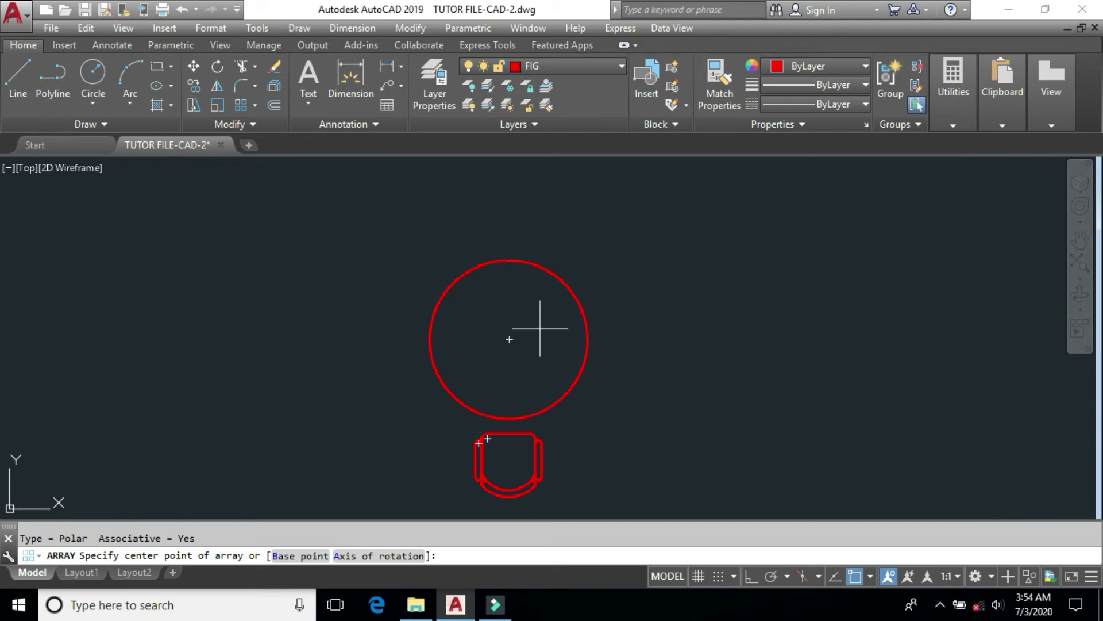
pyautogui.click(509, 340)
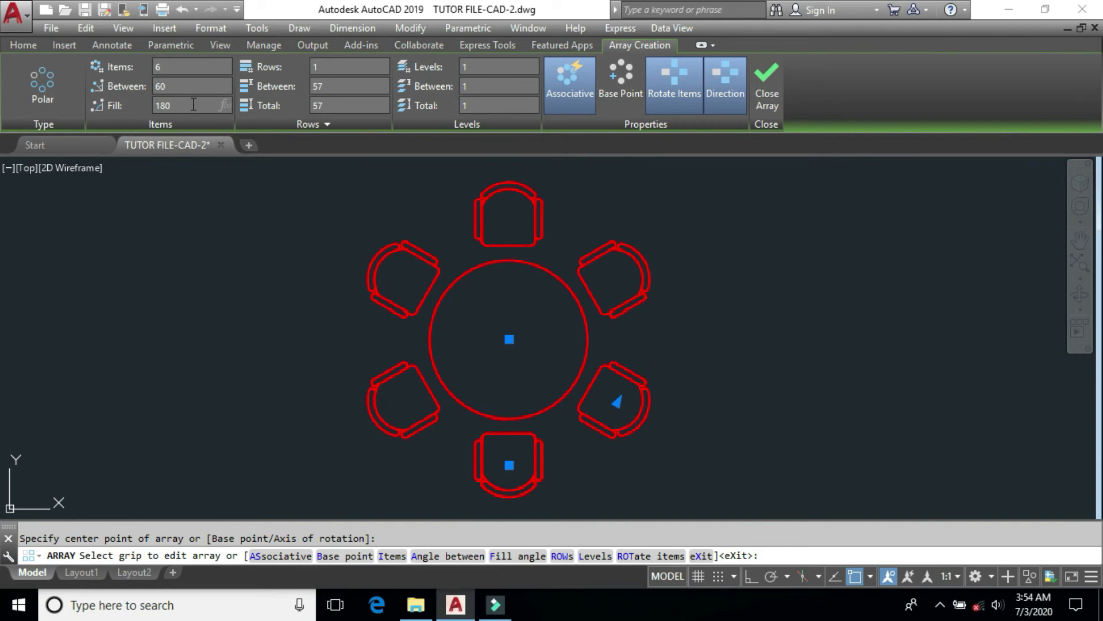
# - Try a 180-degree fill angle with the array direction reversed and restored, and return the fill angle to 360
pyautogui.click(191, 87)
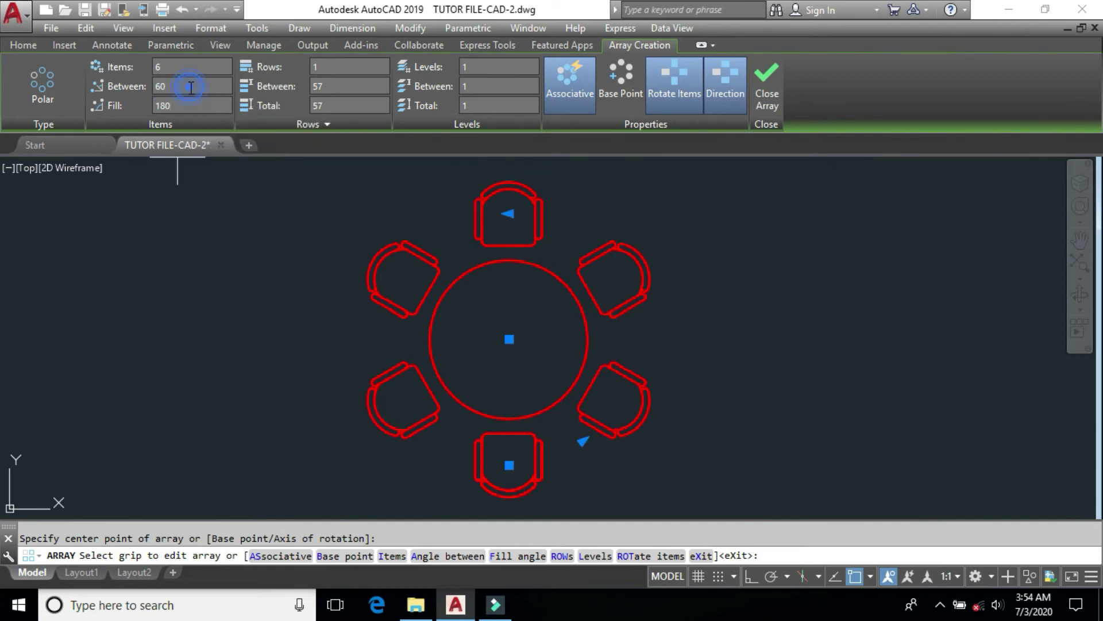
pyautogui.click(196, 67)
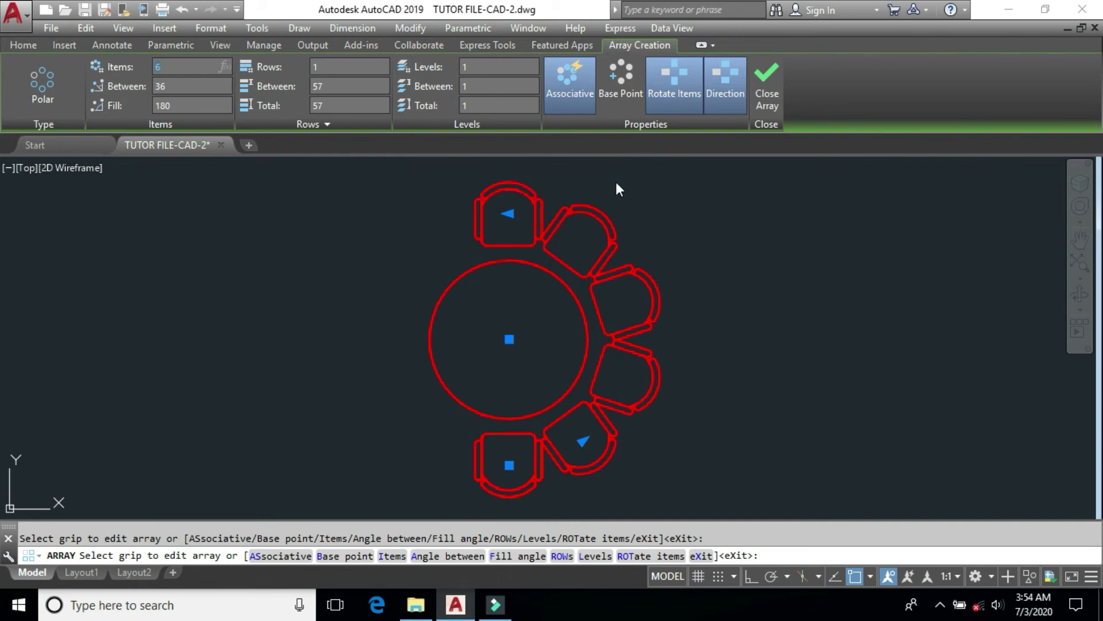
pyautogui.click(717, 102)
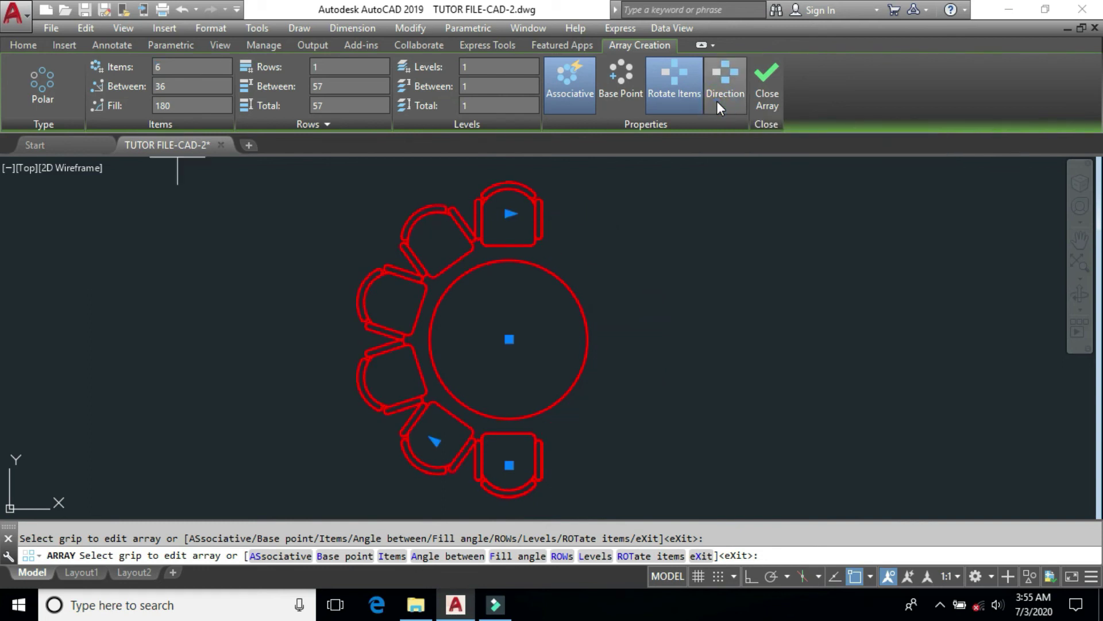
pyautogui.click(717, 101)
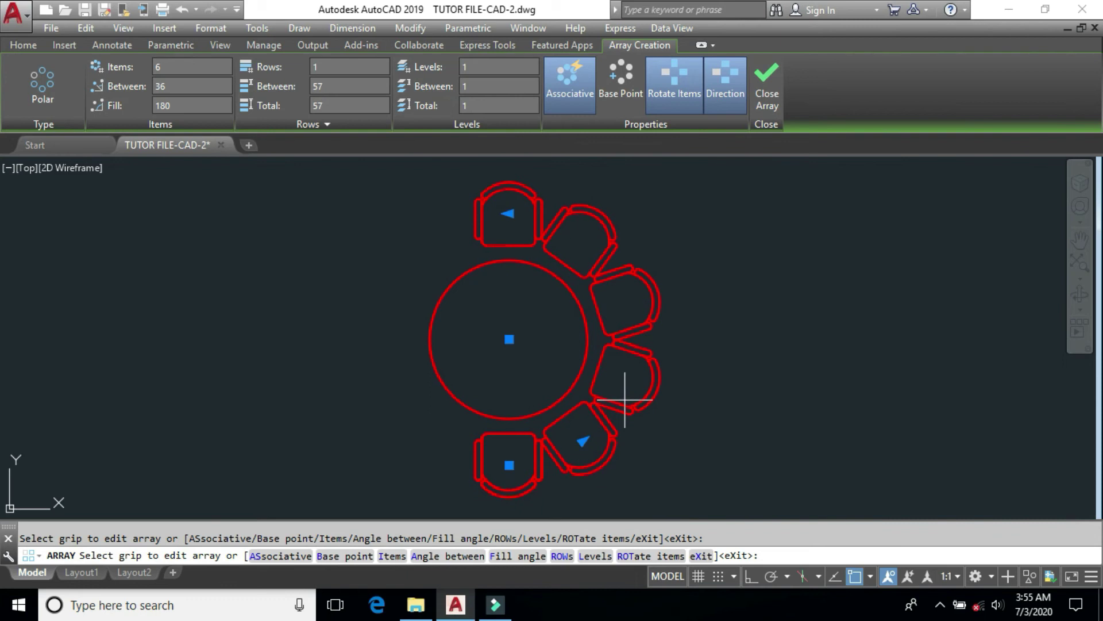
pyautogui.click(190, 106)
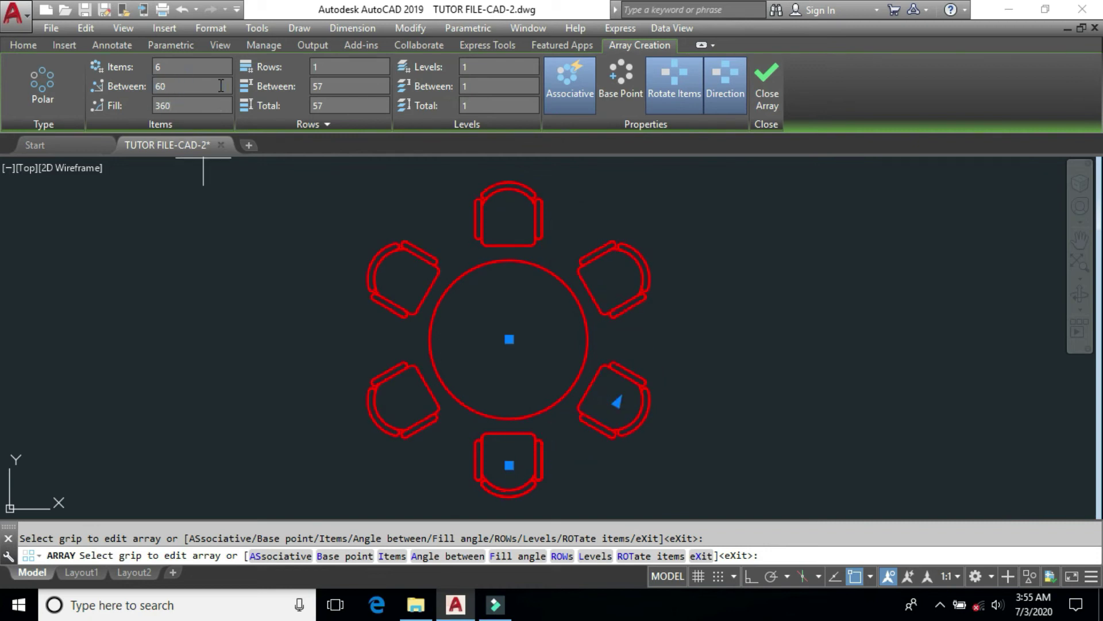
# - Switch the polar array's direction and its item rotation off and back on, one after the other
pyautogui.click(732, 95)
pyautogui.click(733, 95)
pyautogui.click(678, 93)
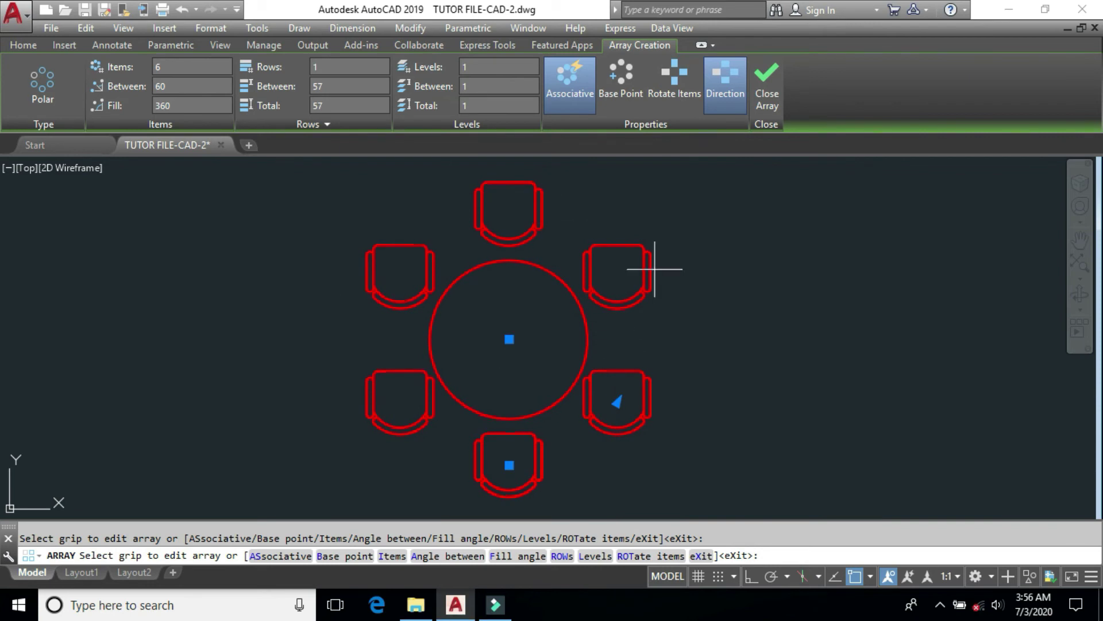
pyautogui.click(680, 96)
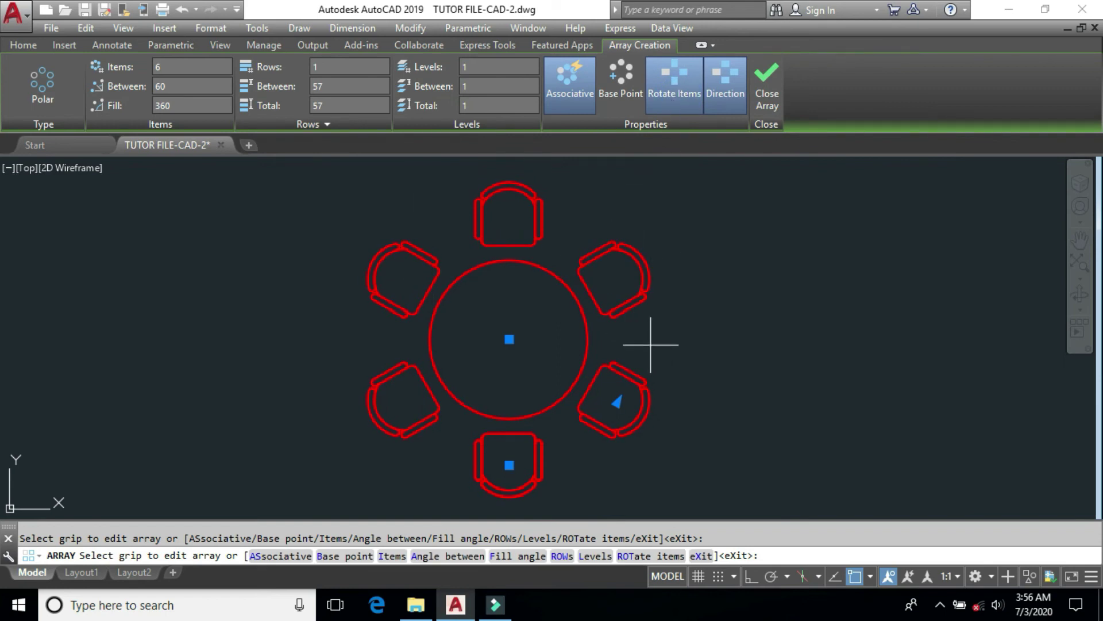
# - Set the number of rows in the polar chair array to 3
pyautogui.moveTo(660, 438); pyautogui.dragTo(622, 394, button='middle')
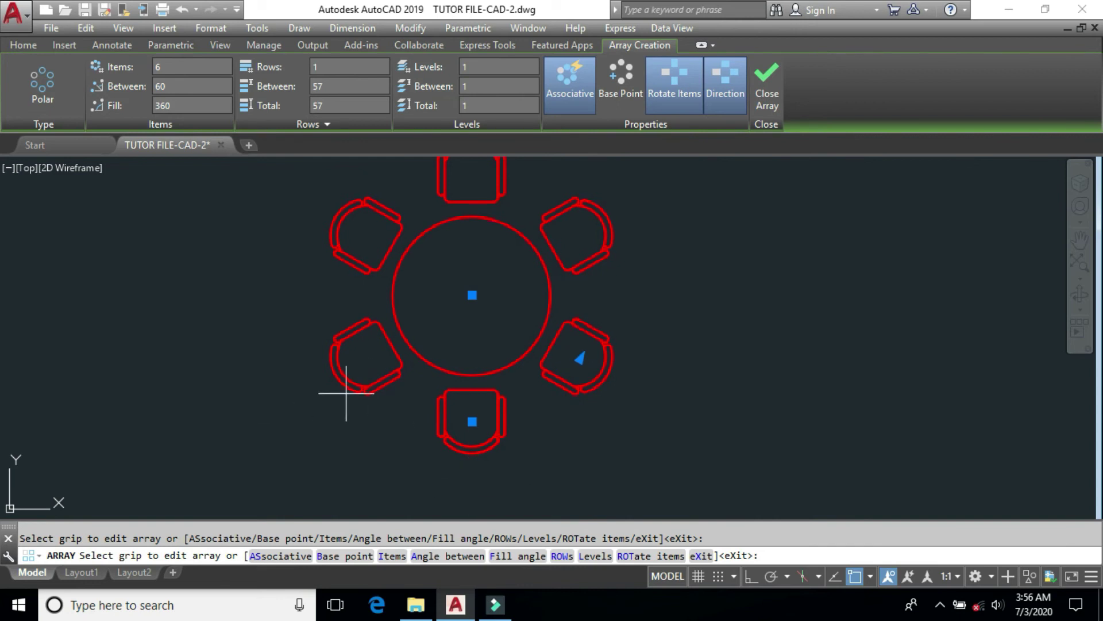
pyautogui.moveTo(451, 336); pyautogui.dragTo(454, 374, button='middle')
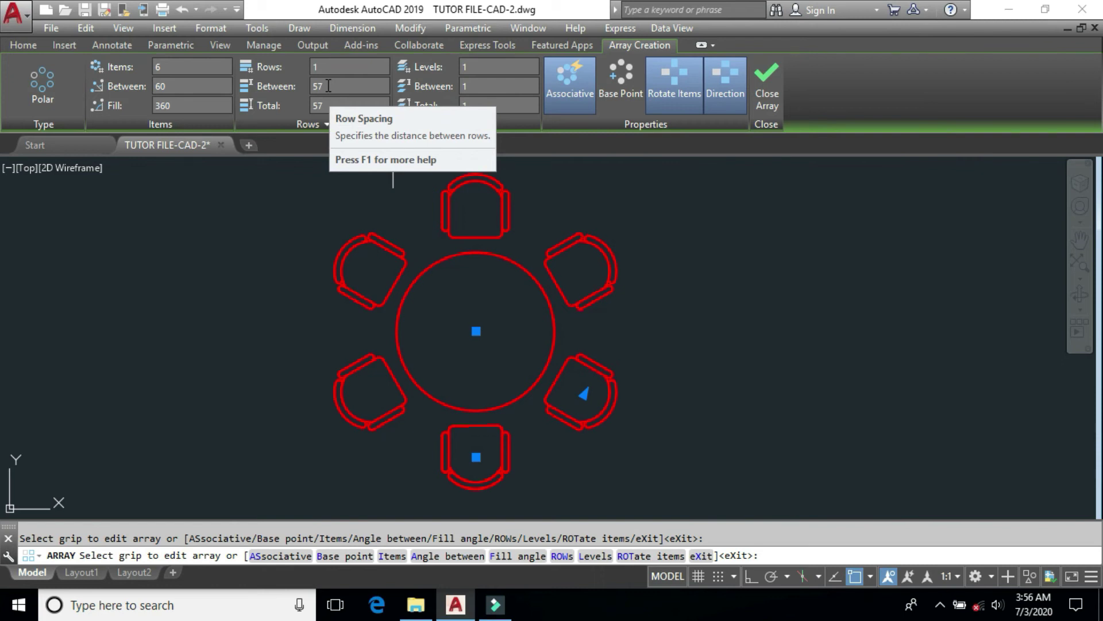
pyautogui.click(327, 65)
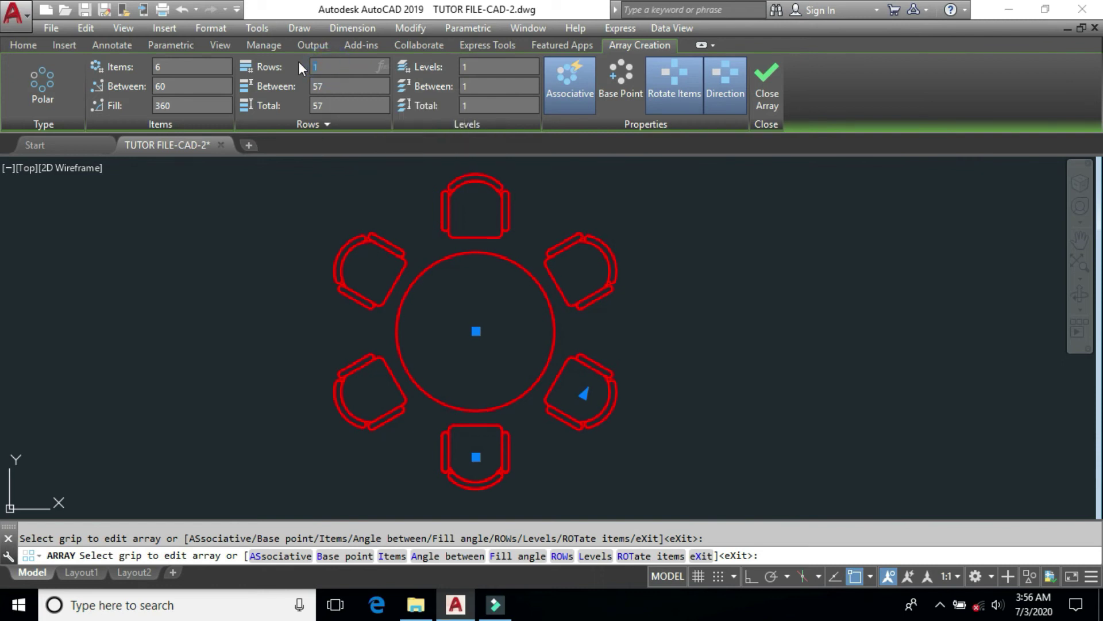
pyautogui.click(339, 85)
pyautogui.moveTo(626, 406); pyautogui.dragTo(626, 356, button='middle')
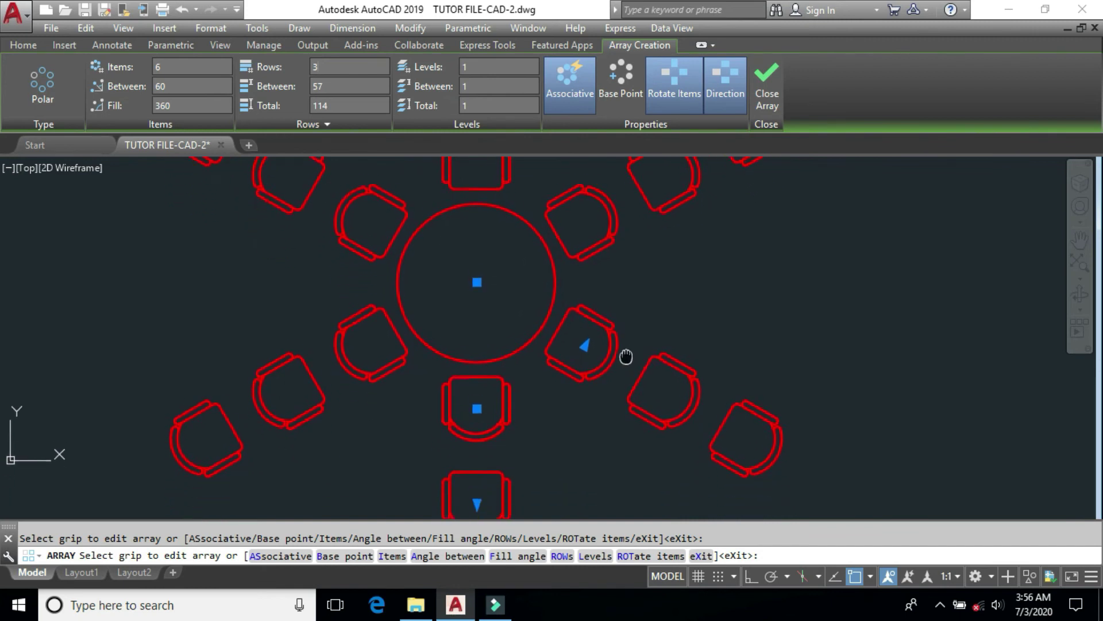
pyautogui.scroll(-2, 635, 372)
pyautogui.scroll(-1, 550, 361)
pyautogui.moveTo(549, 360); pyautogui.dragTo(503, 341, button='middle')
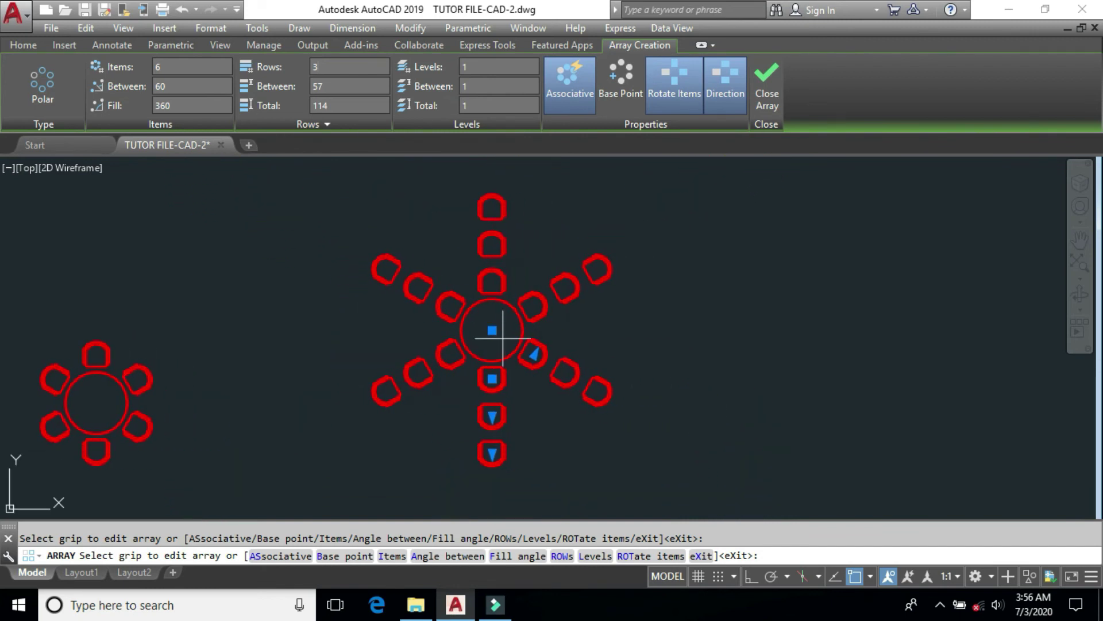
pyautogui.scroll(2, 502, 339)
pyautogui.moveTo(478, 383); pyautogui.dragTo(464, 370, button='middle')
# - Set the spacing between the chair rows to 80, then set the total row distance to 140
pyautogui.click(332, 87)
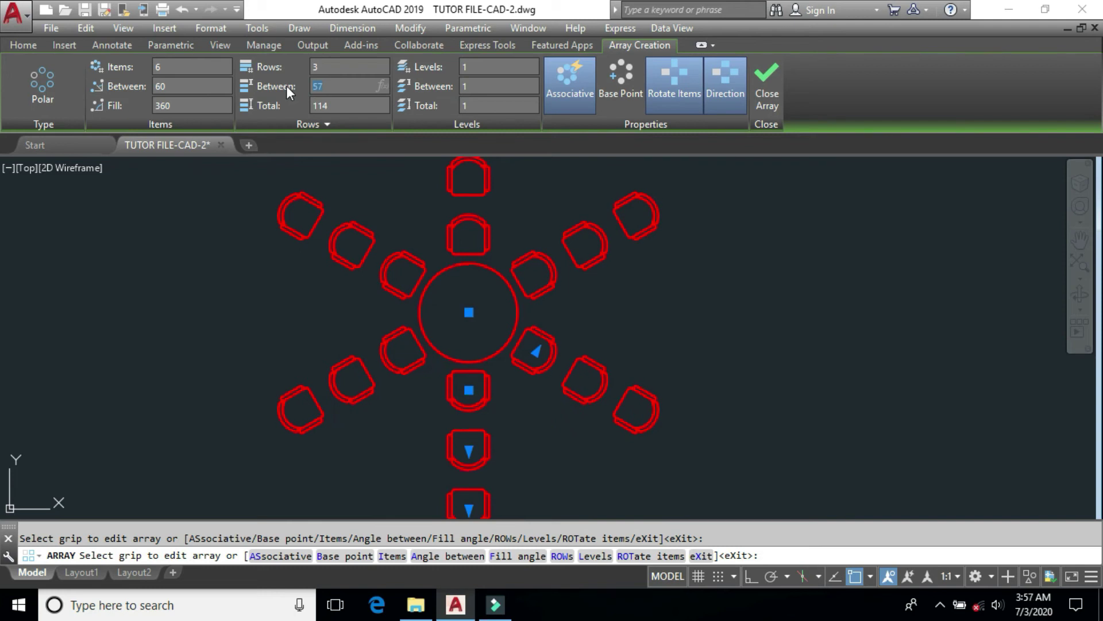
pyautogui.press('Return')
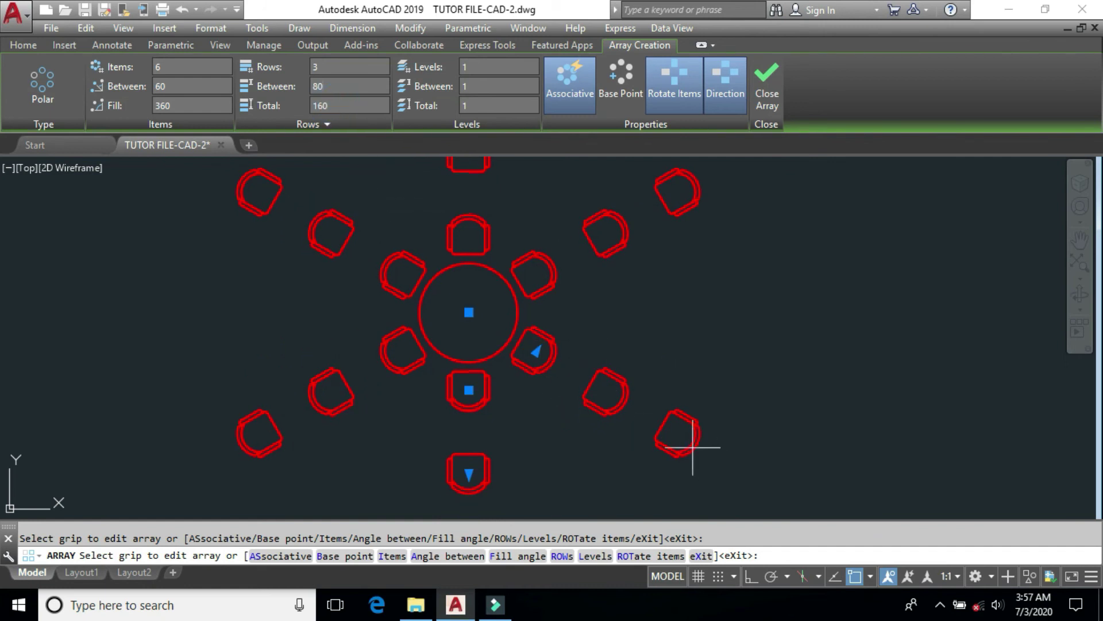
pyautogui.click(361, 105)
pyautogui.write('140')
pyautogui.click(344, 86)
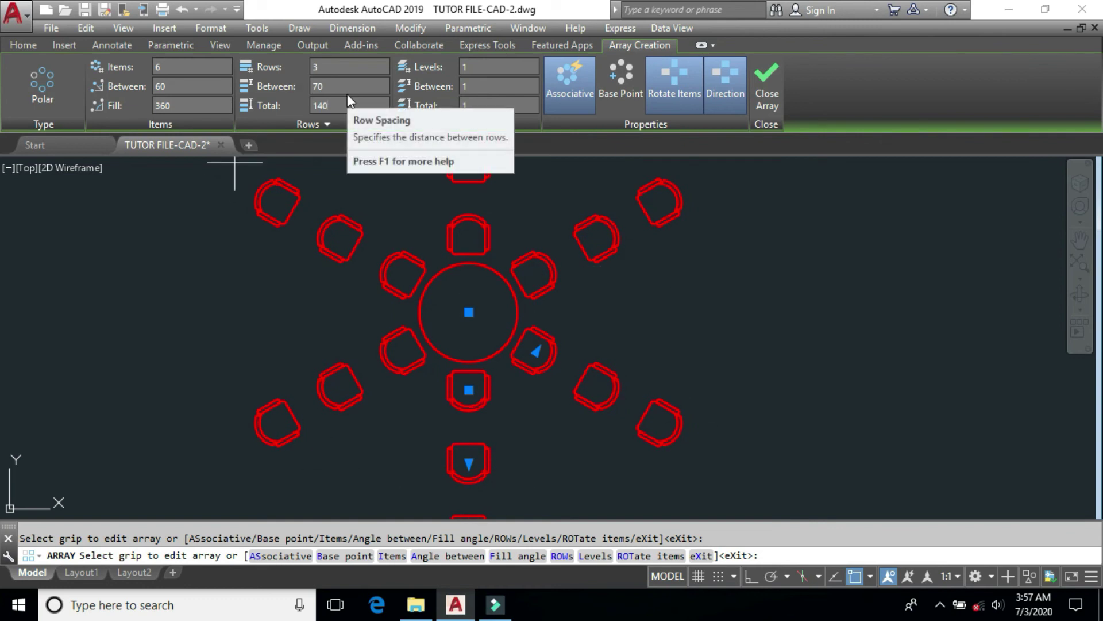
# - Set the polar array's number of rows back to 1 and close the array, keeping it associative
pyautogui.click(344, 69)
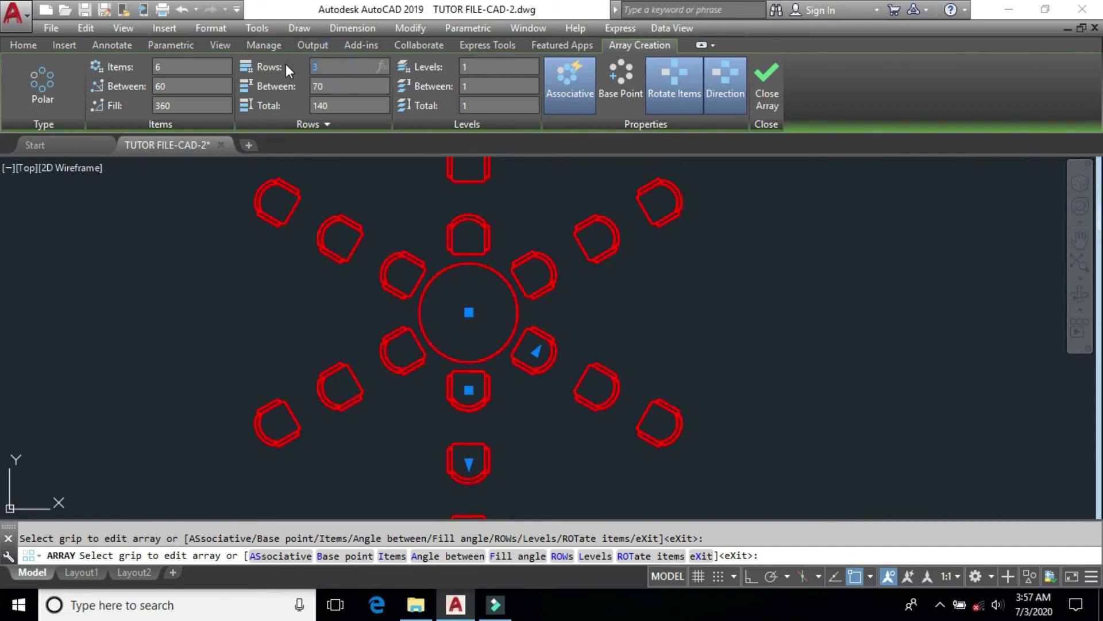
pyautogui.write('1')
pyautogui.press('Return')
pyautogui.scroll(2, 470, 302)
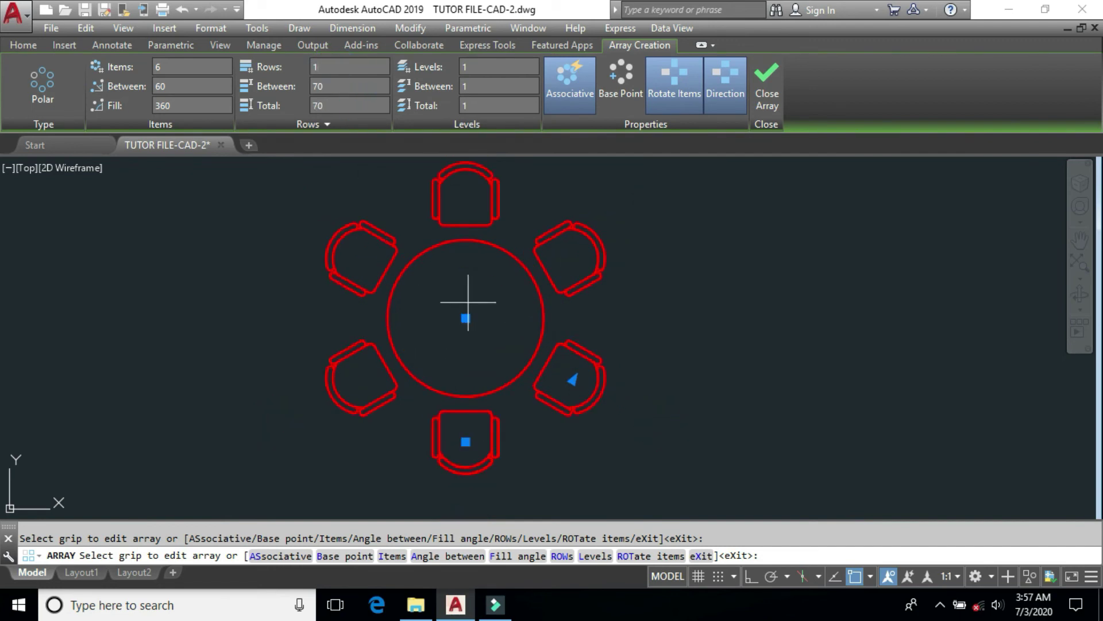
pyautogui.moveTo(469, 279); pyautogui.dragTo(479, 308, button='middle')
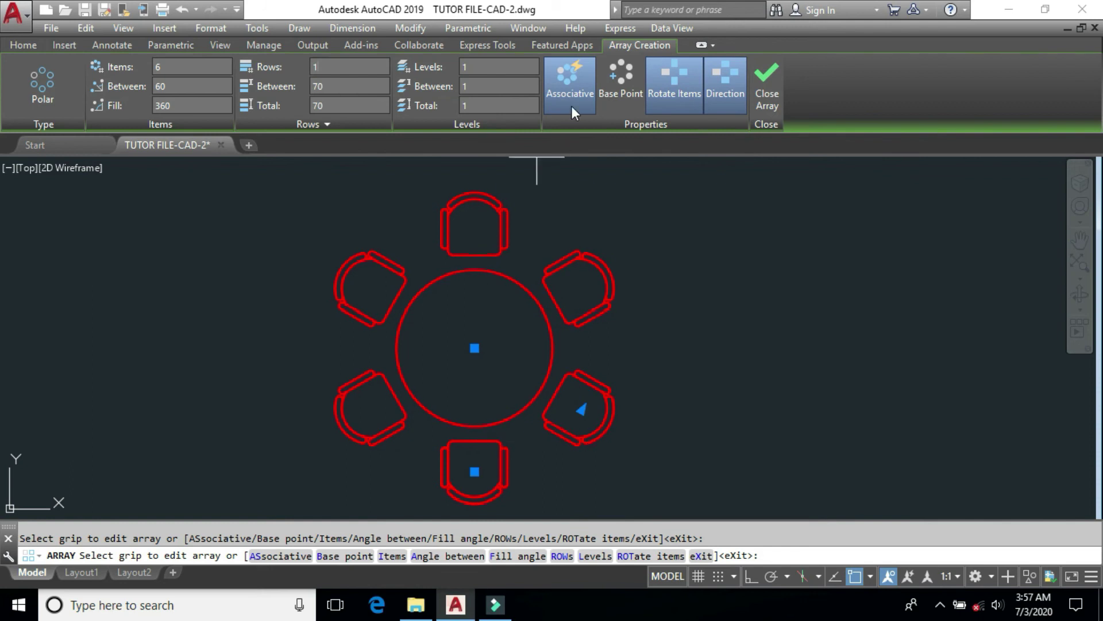
pyautogui.click(768, 104)
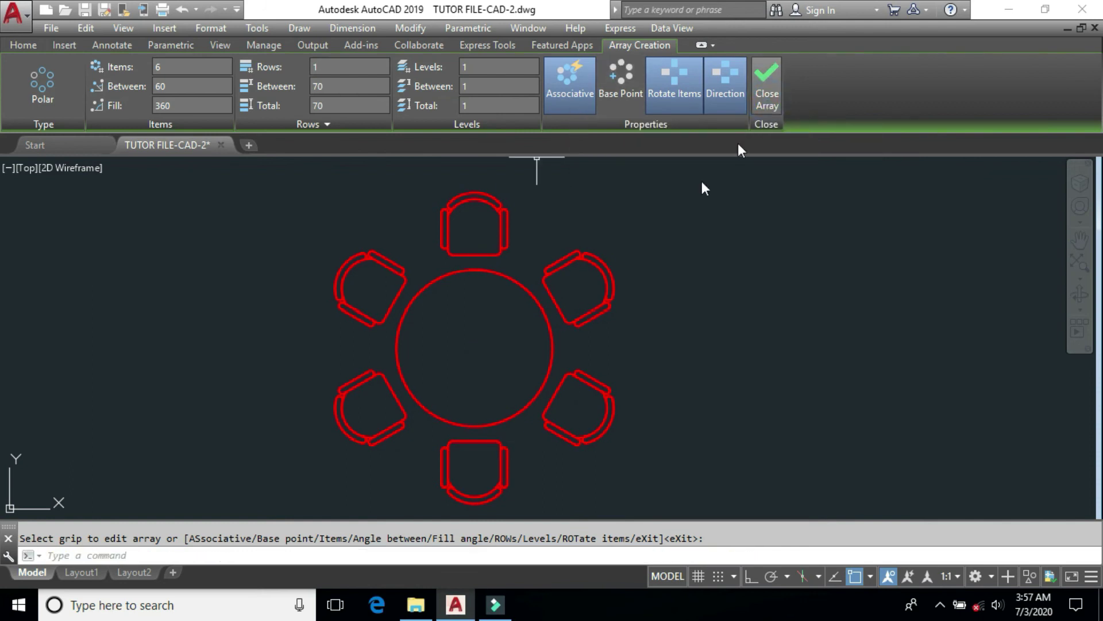
# - Reduce the angle between the chairs to about 42 degrees using the polar array's angle grip, and close the array
pyautogui.click(608, 277)
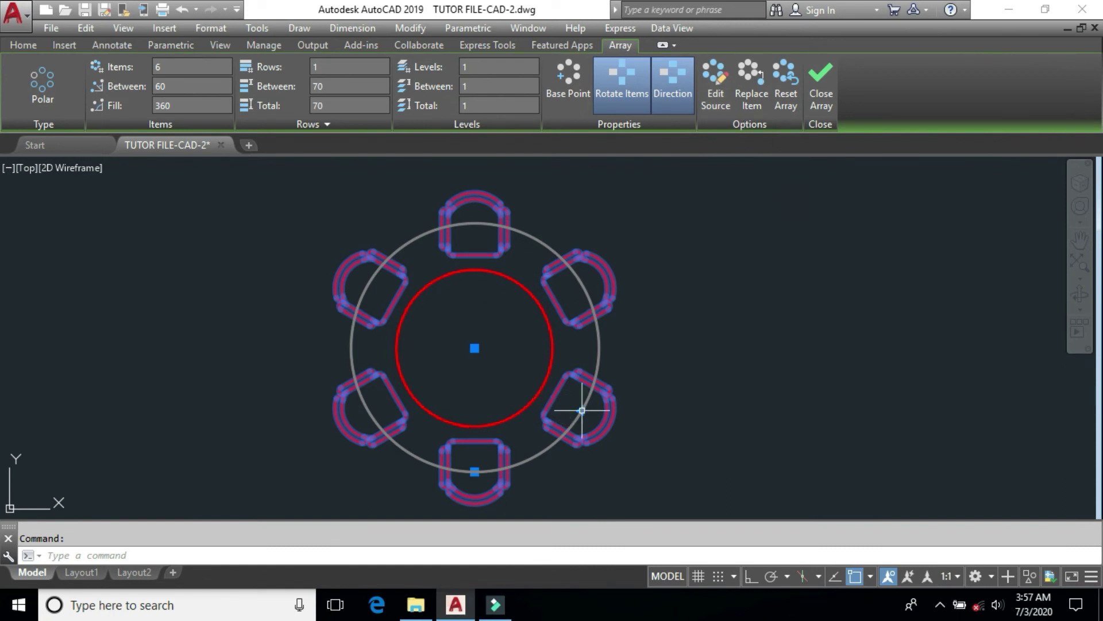
pyautogui.click(581, 410)
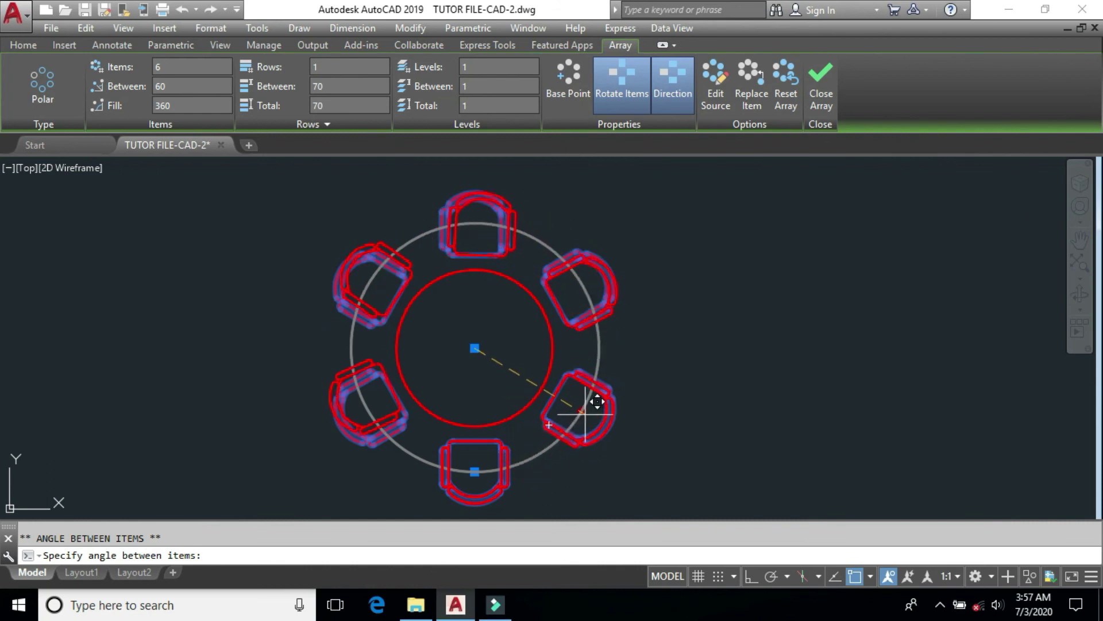
pyautogui.click(586, 415)
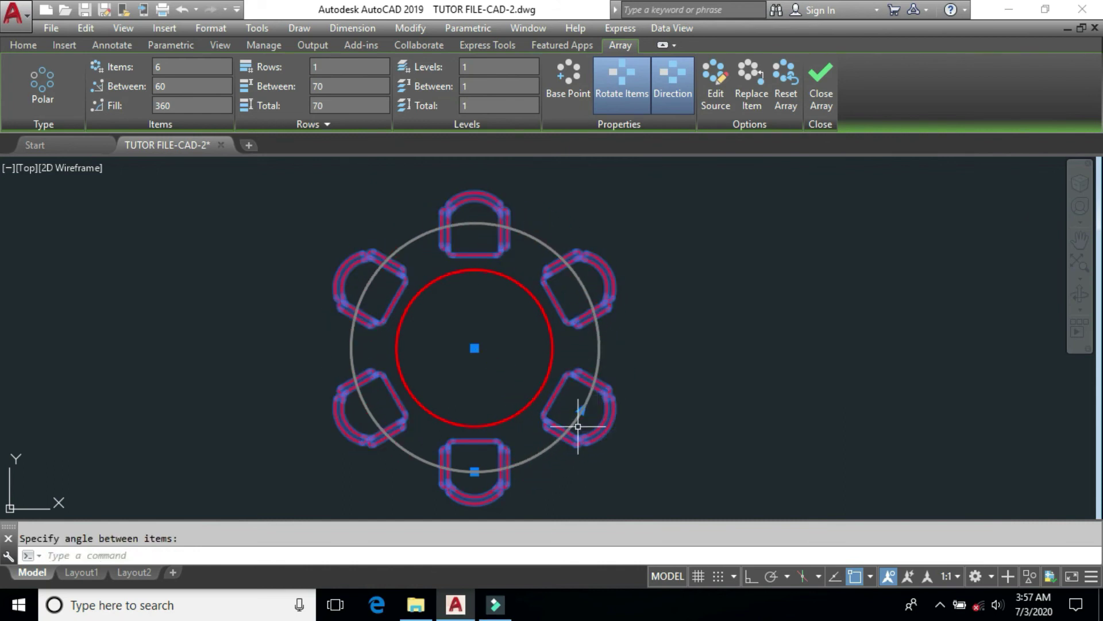
pyautogui.click(577, 451)
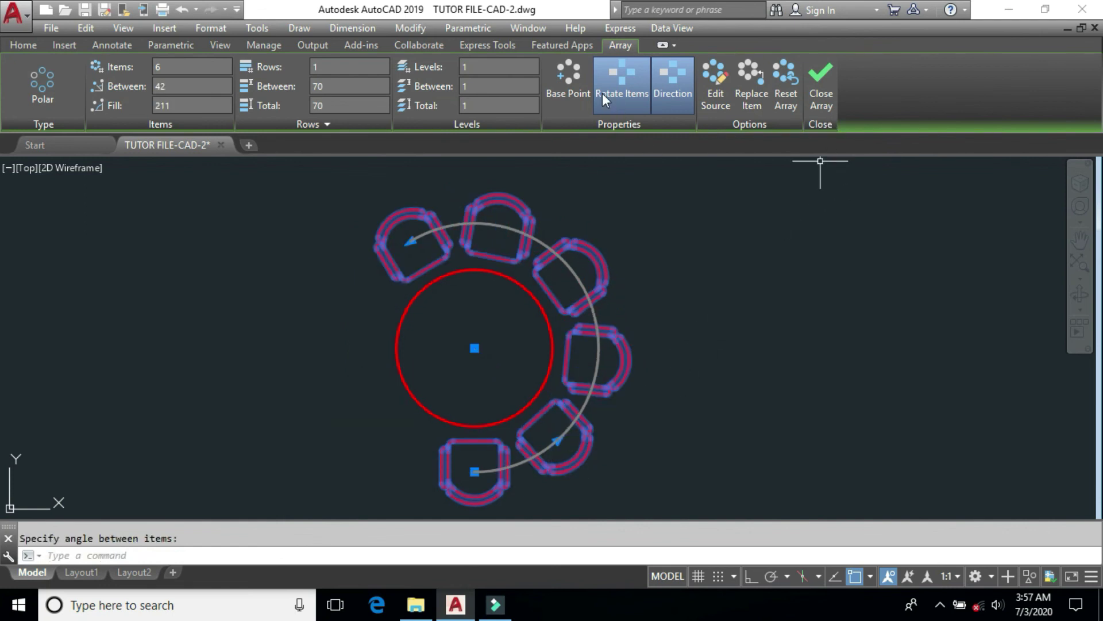
pyautogui.click(818, 98)
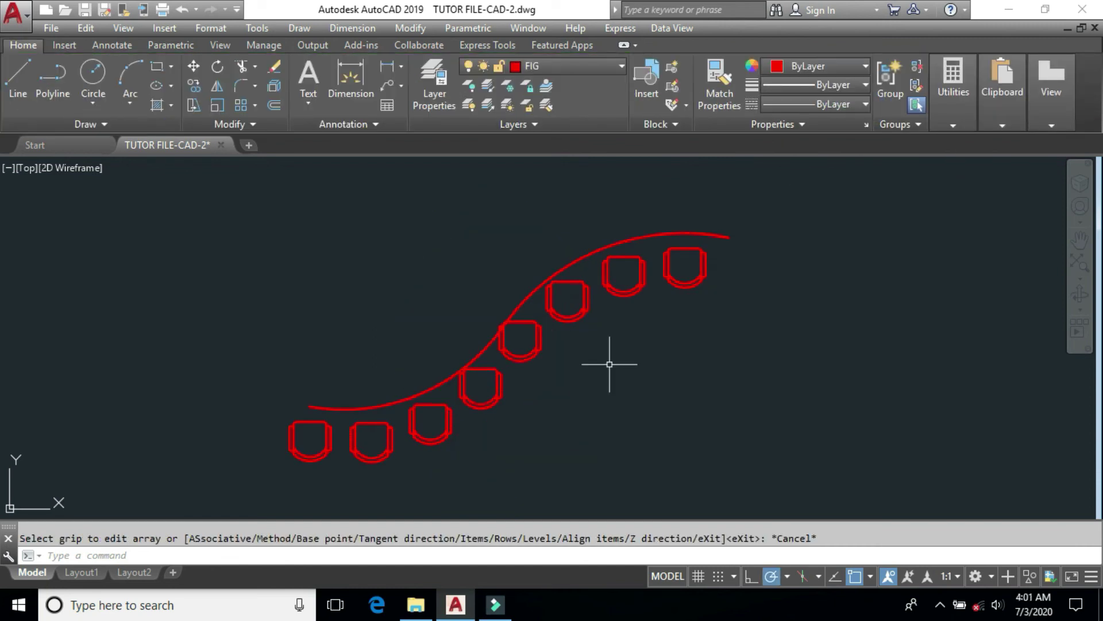
# - Turn off polar tracking
pyautogui.press('F10')
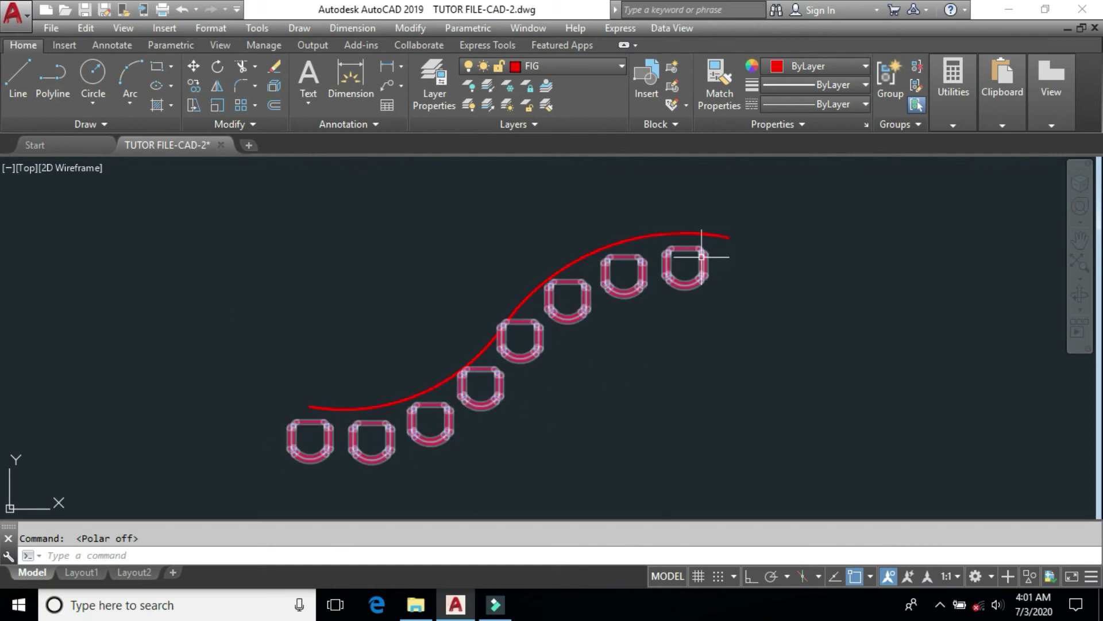
# - Undo the existing path array of chairs, going back to the single chair beside the curve
pyautogui.moveTo(496, 481); pyautogui.dragTo(540, 468, button='middle')
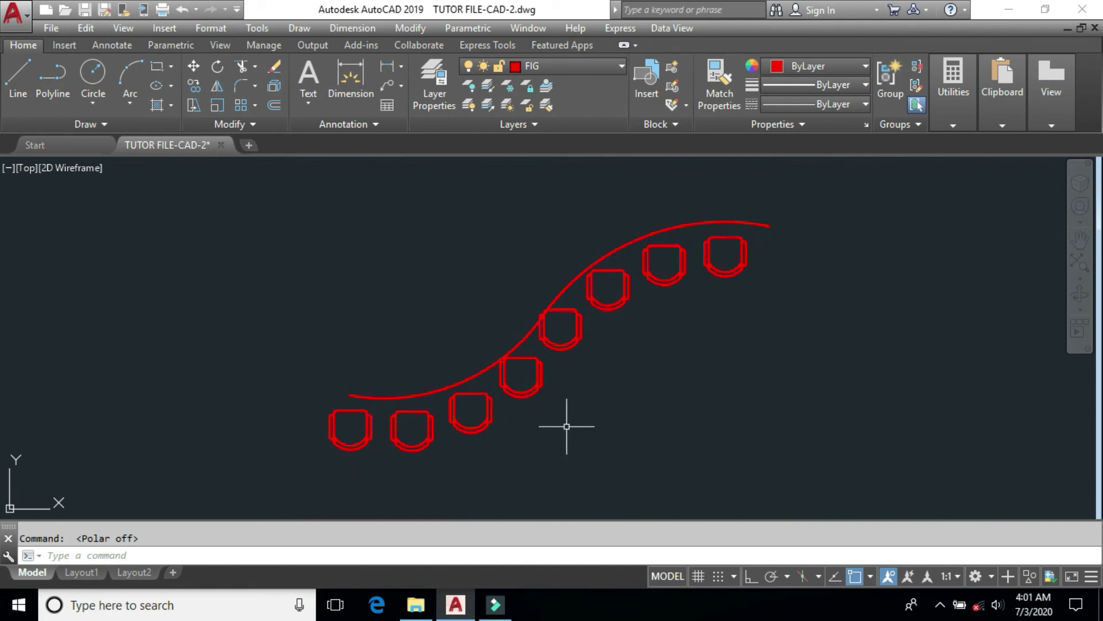
pyautogui.click(391, 435)
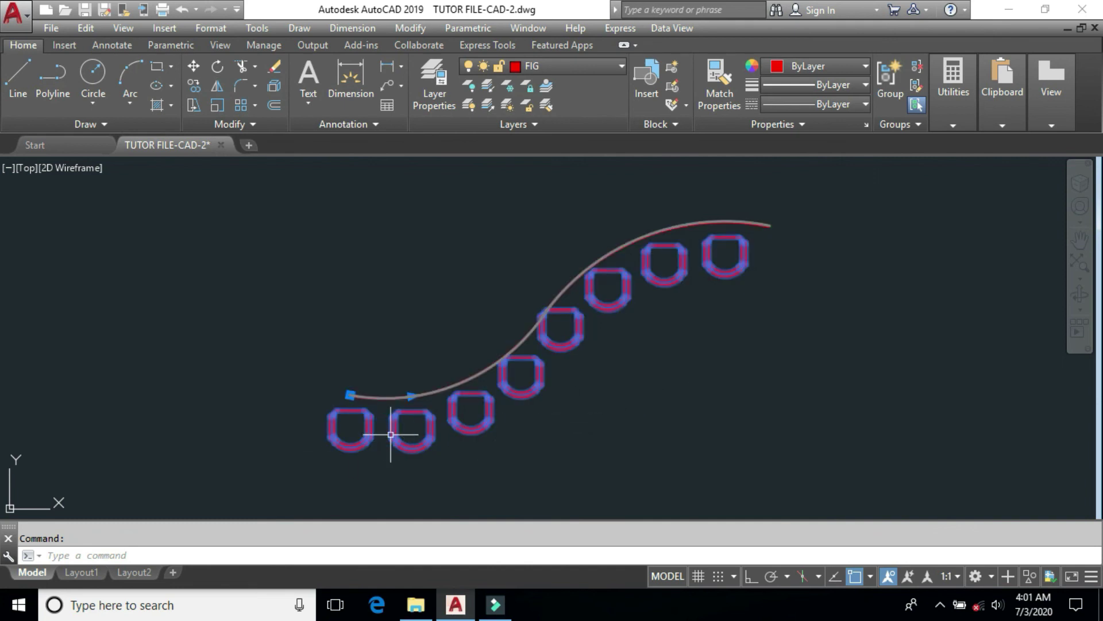
pyautogui.press('Escape')
pyautogui.write('Y')
pyautogui.press('Escape')
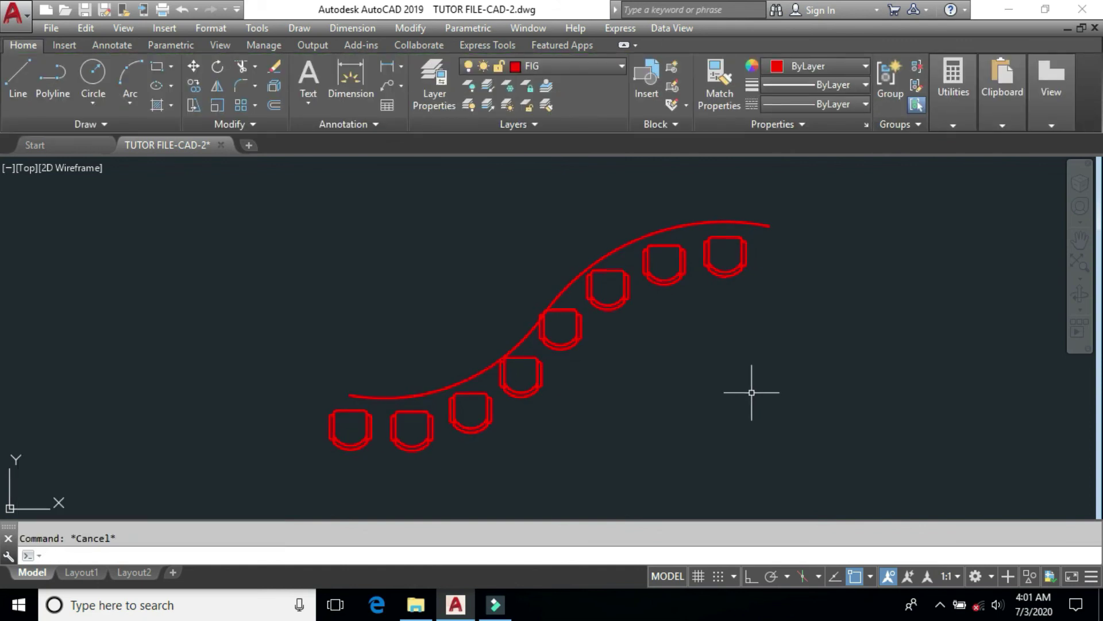
pyautogui.write('u')
pyautogui.press('Return')
pyautogui.hotkey('ctrl', 'z')
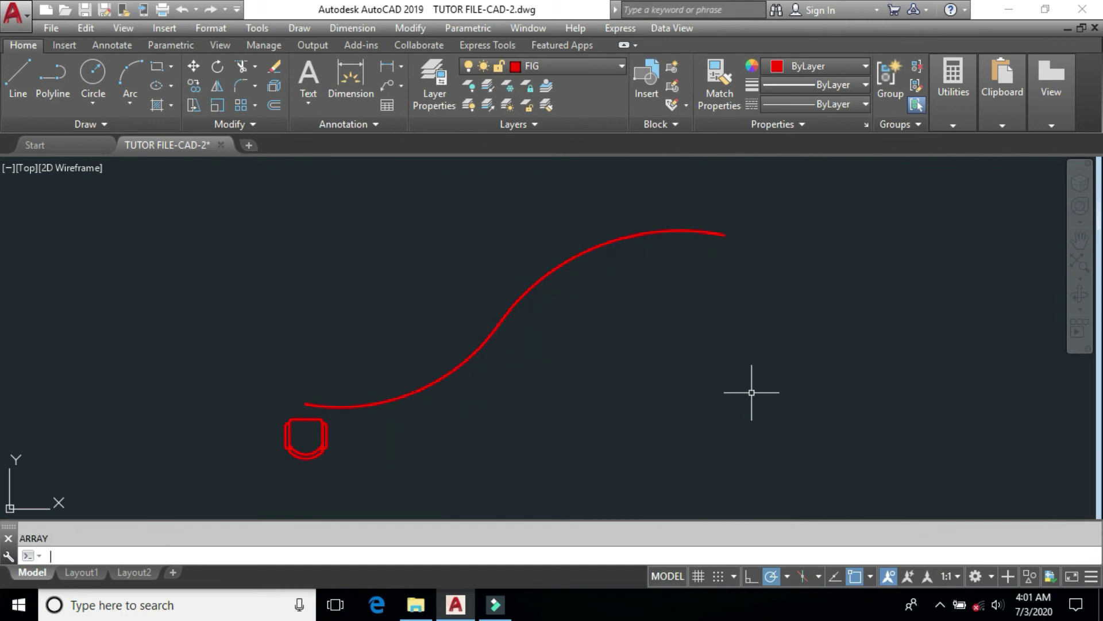
# - Create a path array of the chair along the S-shaped curve
pyautogui.moveTo(587, 386); pyautogui.dragTo(521, 396, button='middle')
pyautogui.write('A')
pyautogui.press('Return')
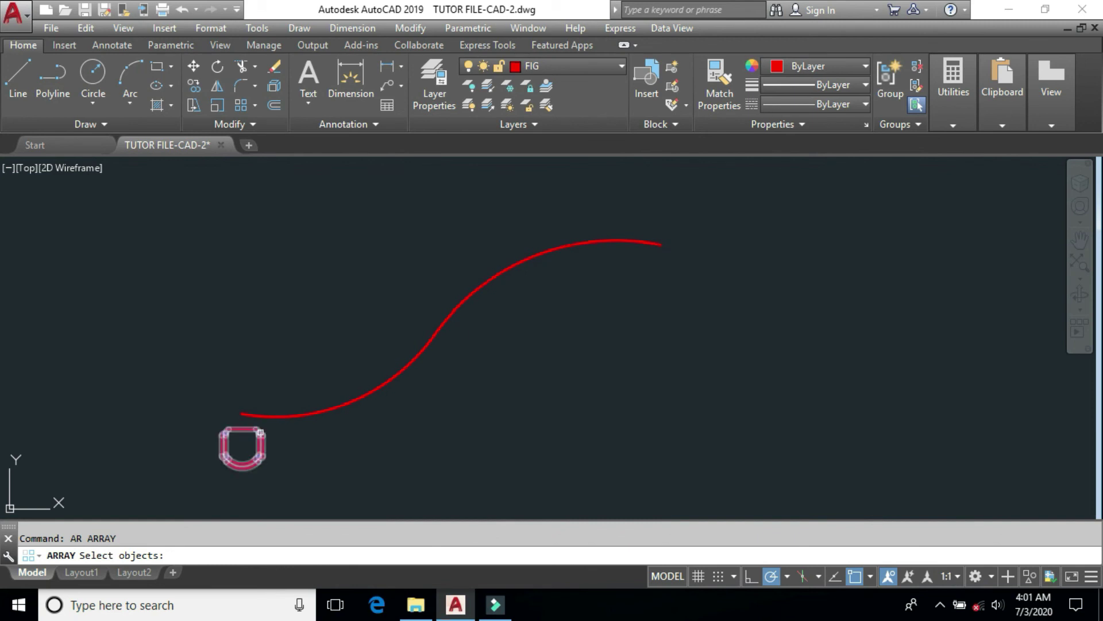
pyautogui.click(261, 431)
pyautogui.press('Return')
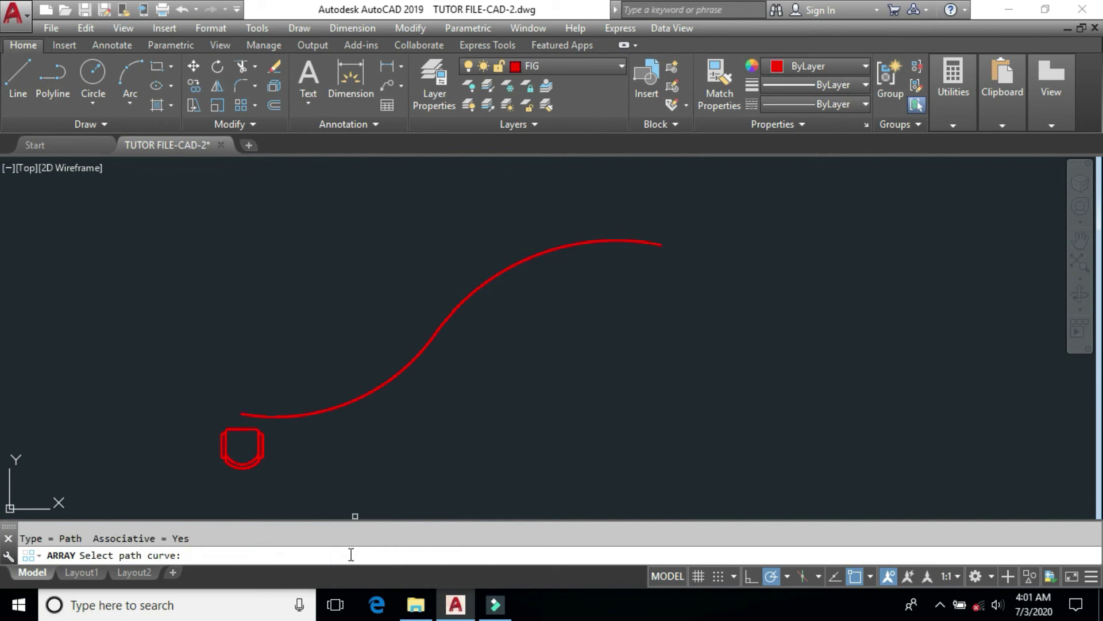
pyautogui.click(272, 415)
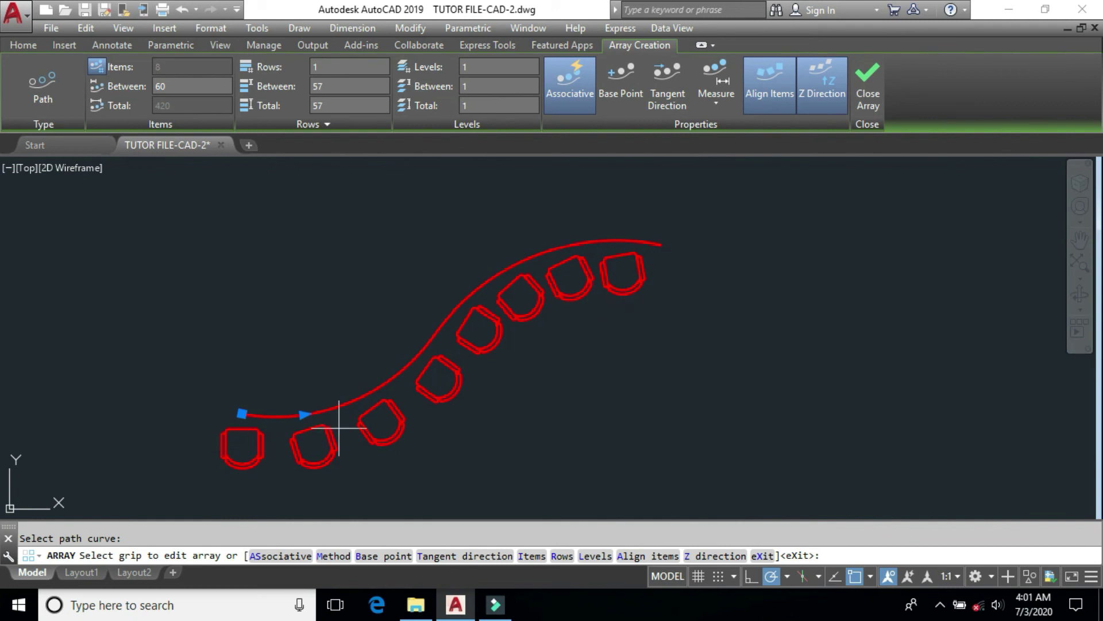
# - Toggle item alignment off and back on, then set the spacing between the chairs to 50
pyautogui.click(759, 93)
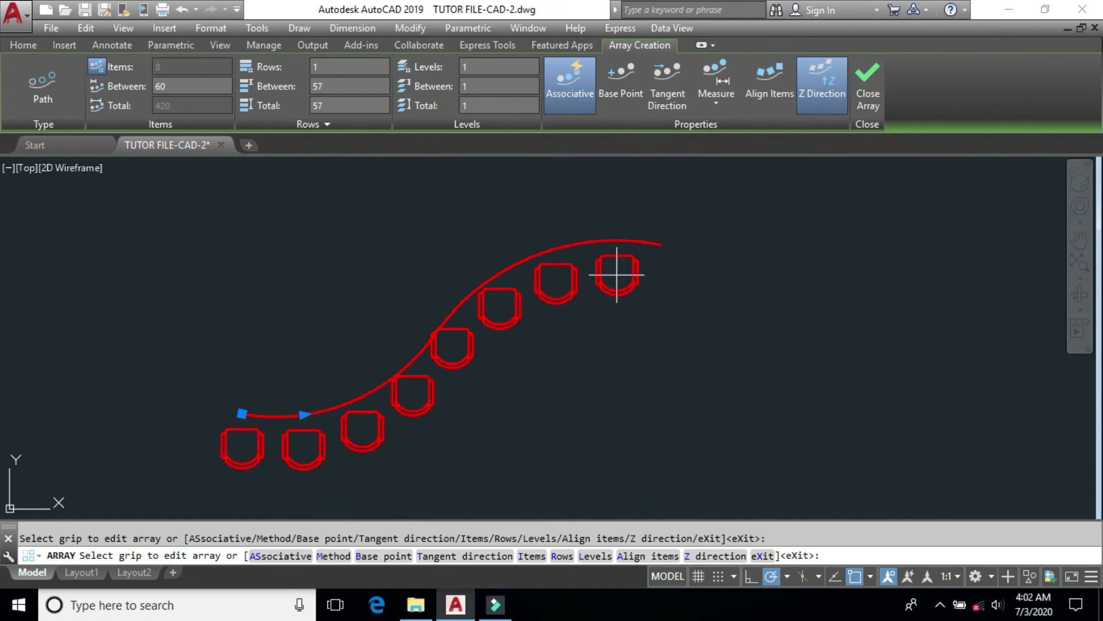
pyautogui.click(765, 99)
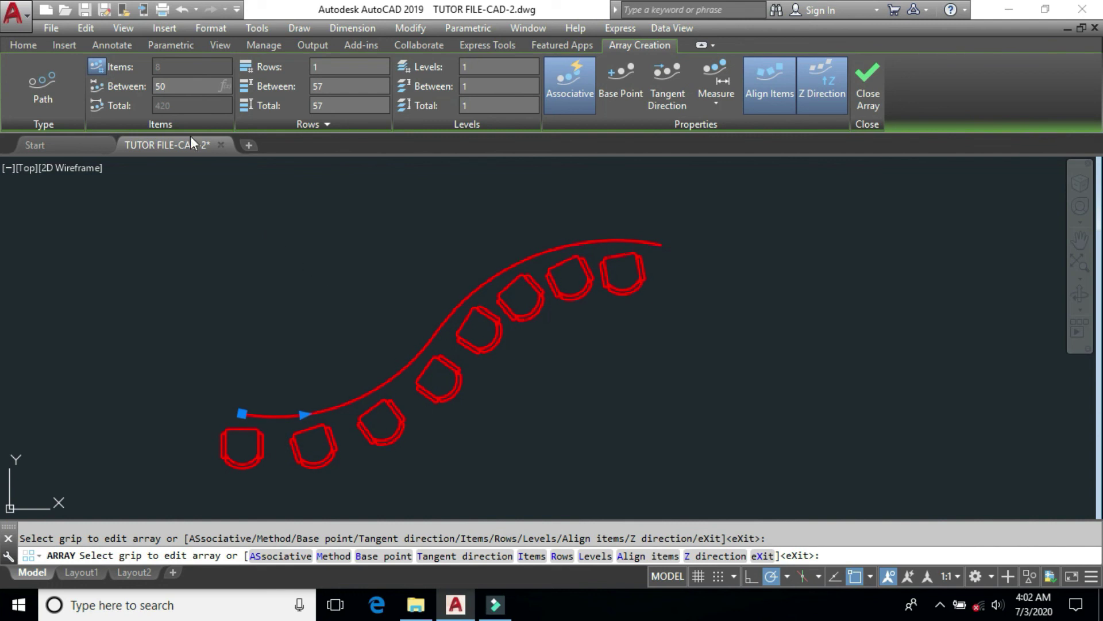
pyautogui.press('Return')
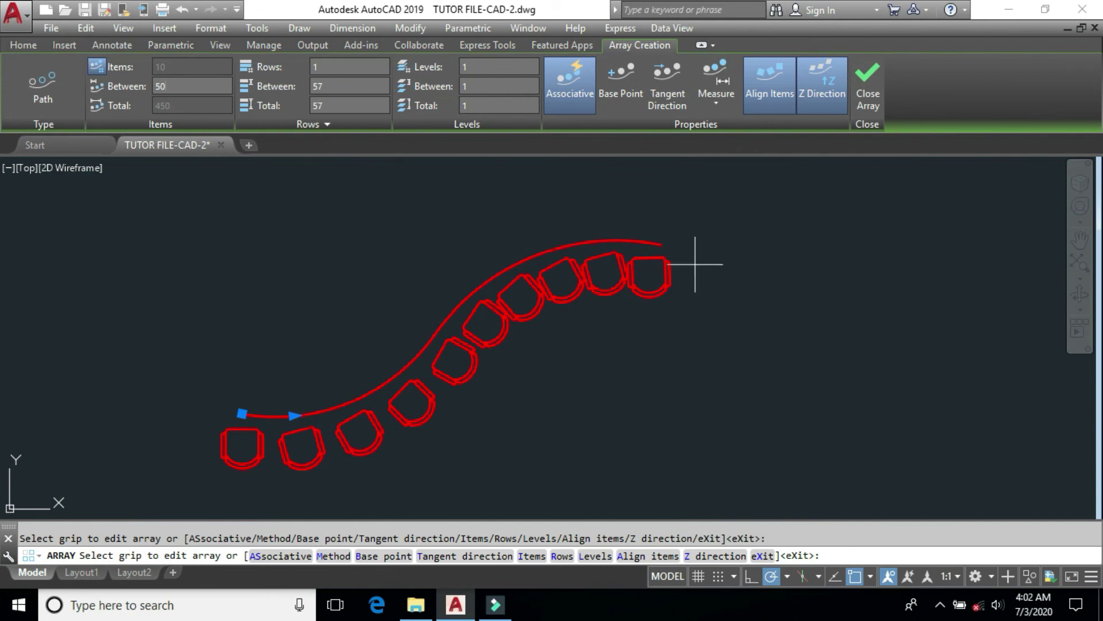
# - Switch the path array's distribution method to Divide and set the number of items to 5
pyautogui.moveTo(560, 367); pyautogui.dragTo(544, 335, button='middle')
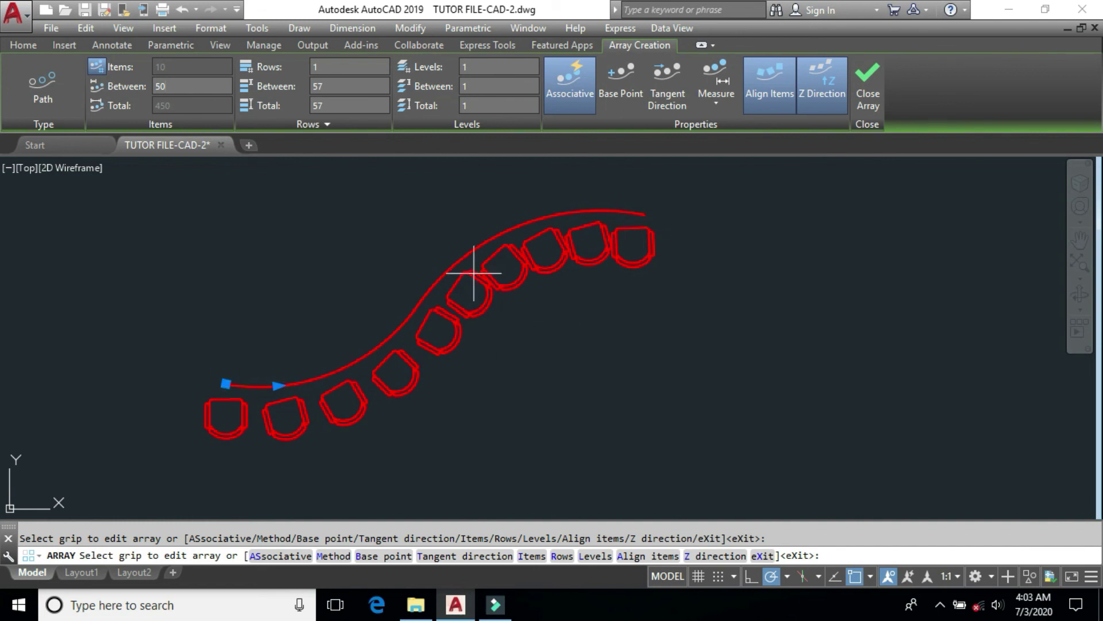
pyautogui.click(716, 102)
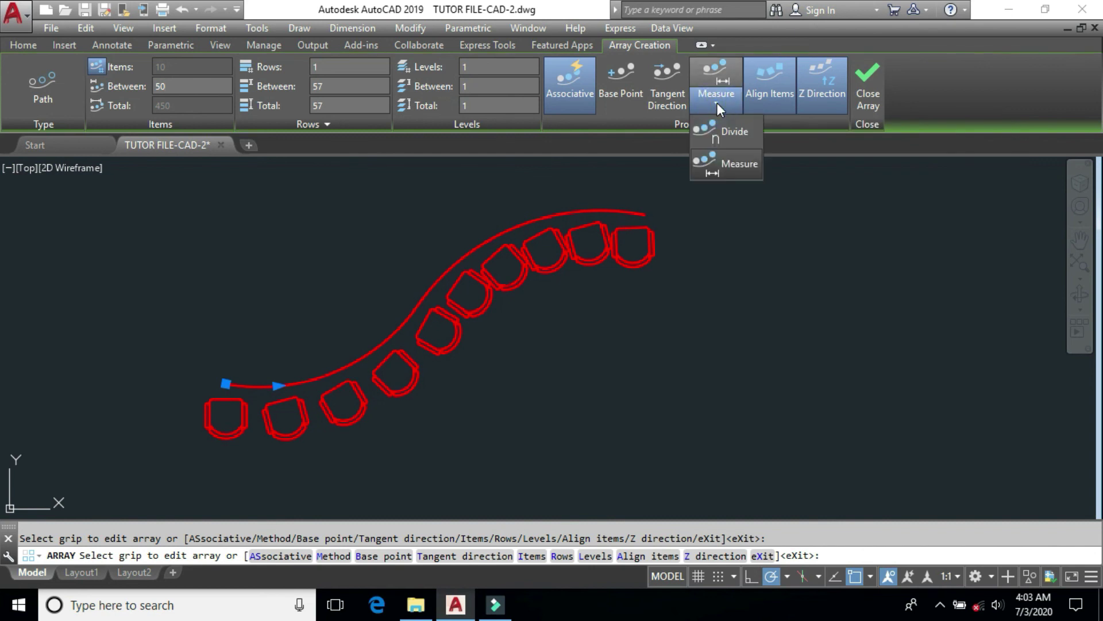
pyautogui.click(721, 133)
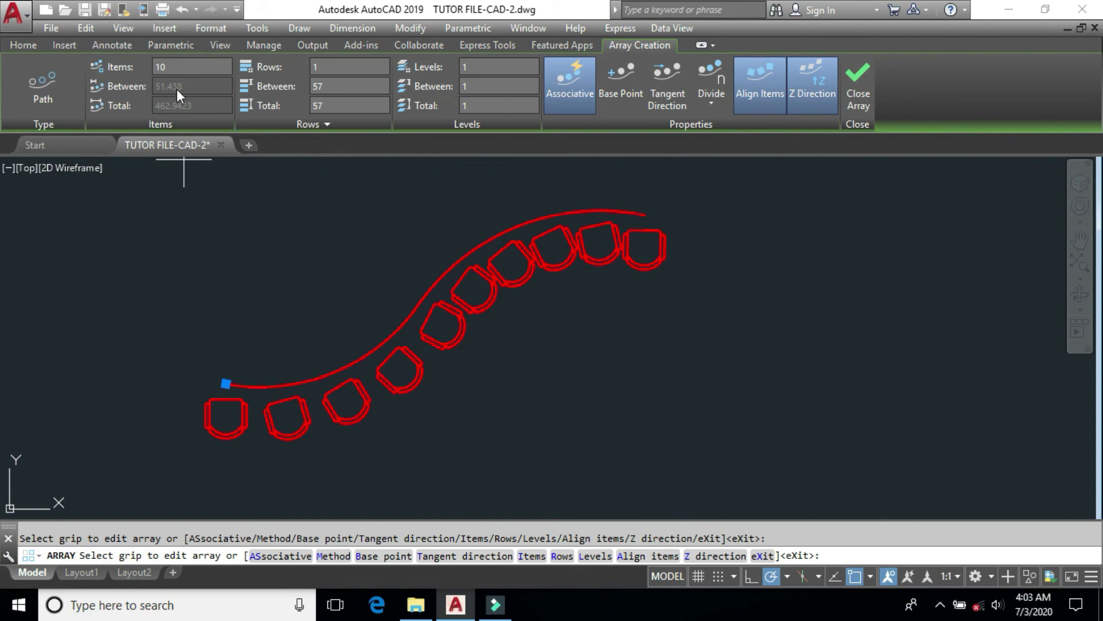
pyautogui.click(179, 67)
pyautogui.click(246, 238)
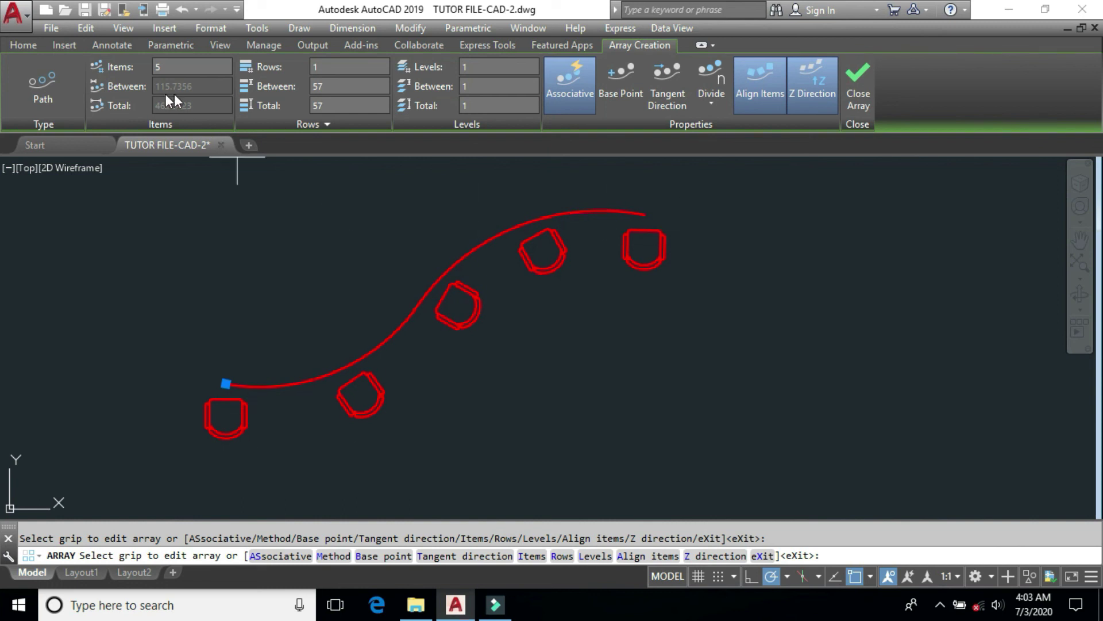
pyautogui.click(716, 109)
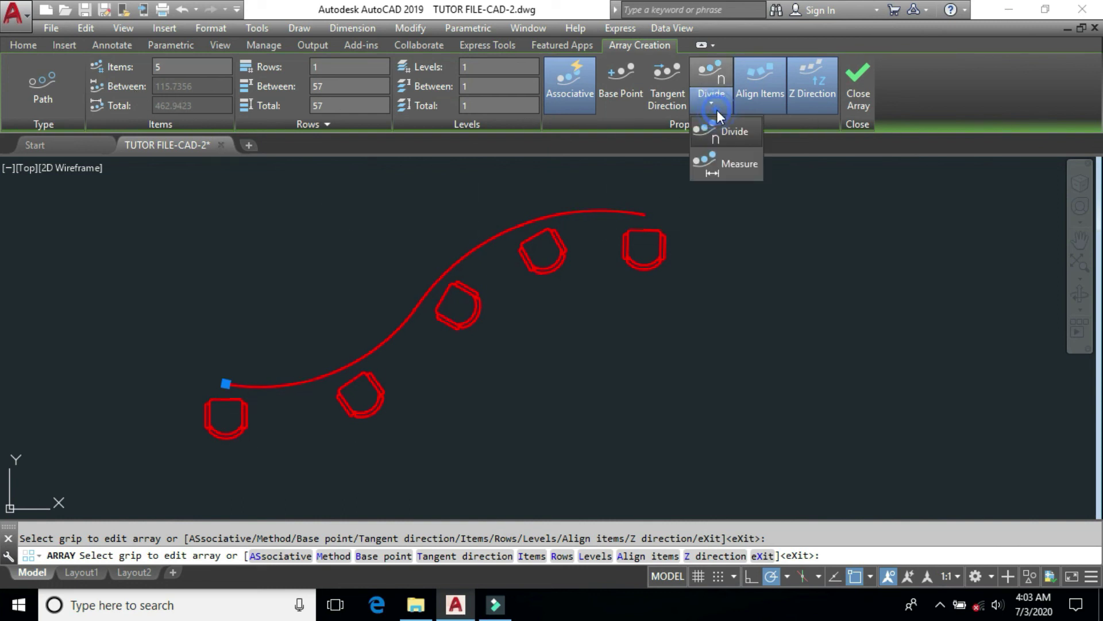
pyautogui.click(722, 103)
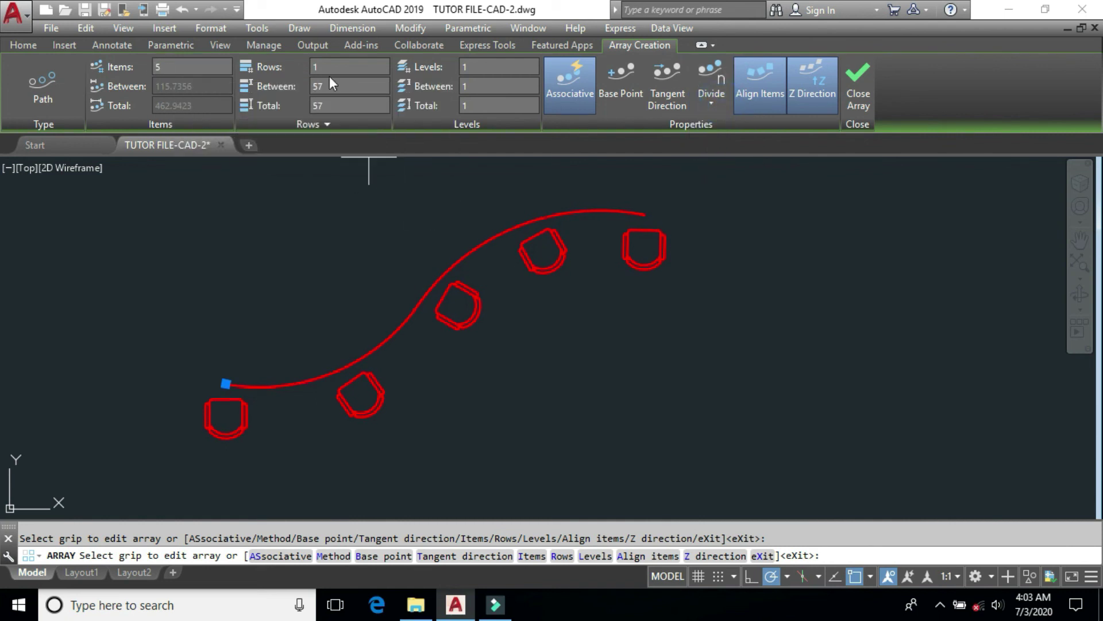
# - Set the path array's number of rows to 2, then toggle Z Direction off and back on
pyautogui.moveTo(332, 67); pyautogui.dragTo(287, 66)
pyautogui.write('2')
pyautogui.press('Return')
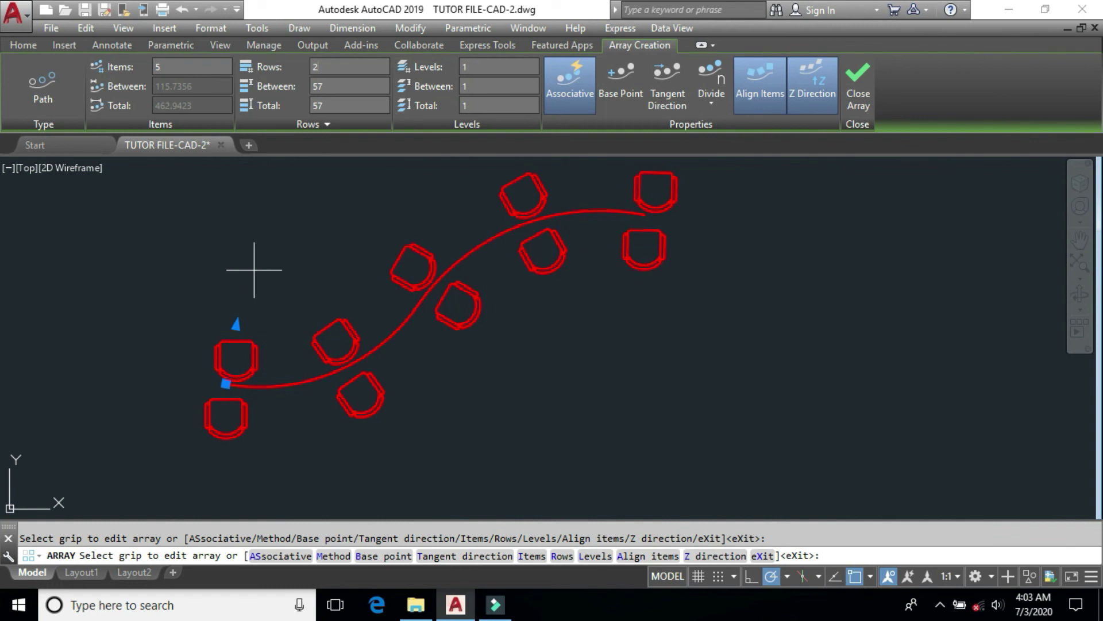
pyautogui.click(819, 101)
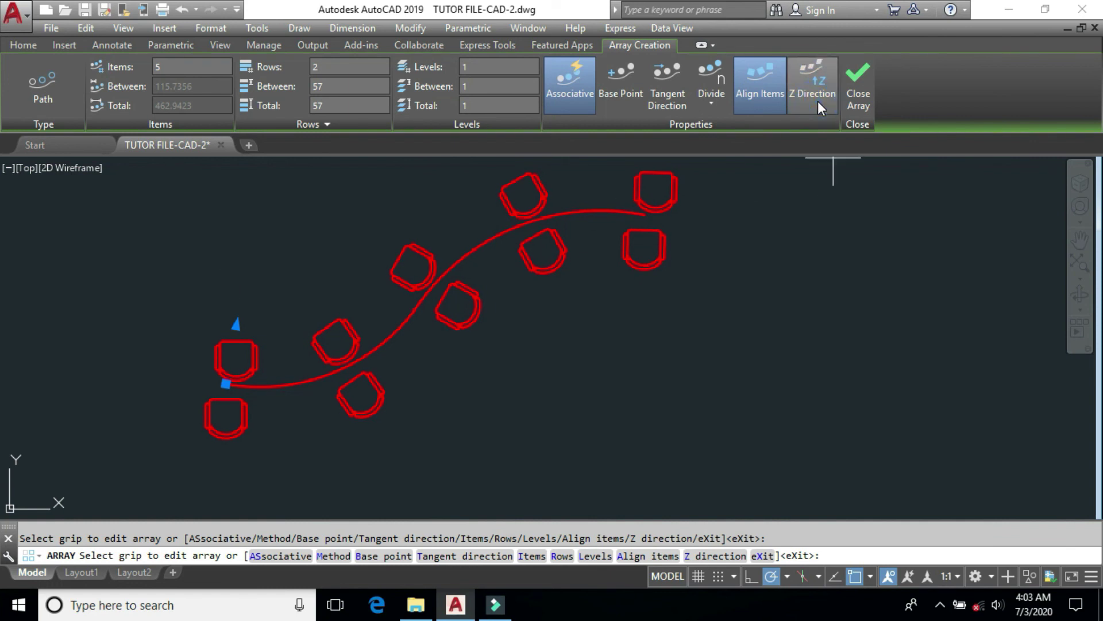
pyautogui.click(812, 85)
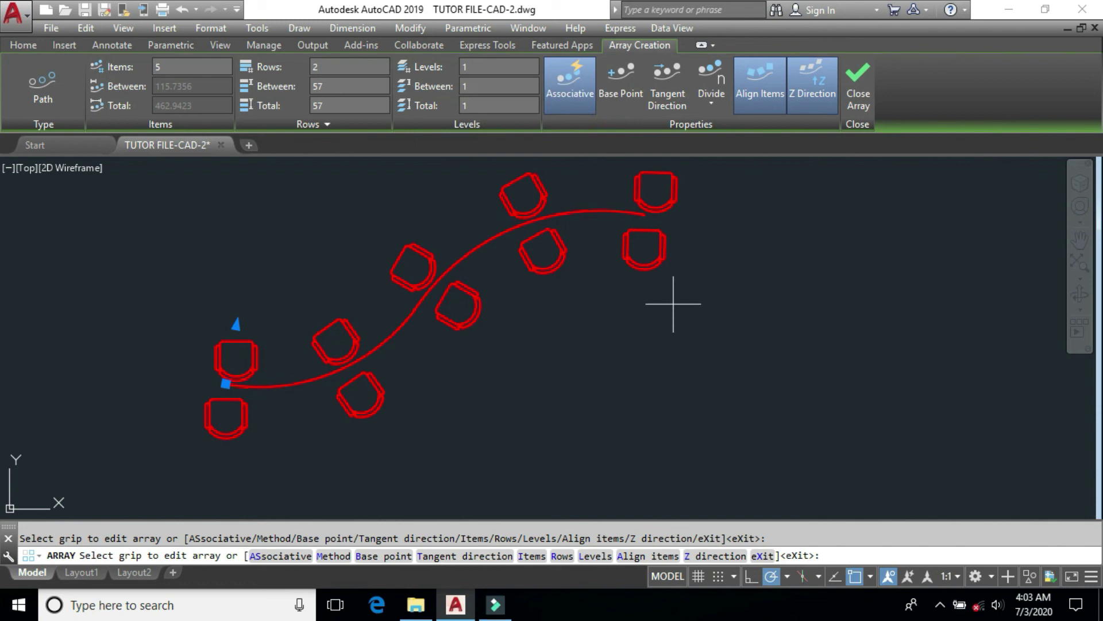
# - Set the path array's number of rows back to 1
pyautogui.click(323, 68)
pyautogui.click(340, 88)
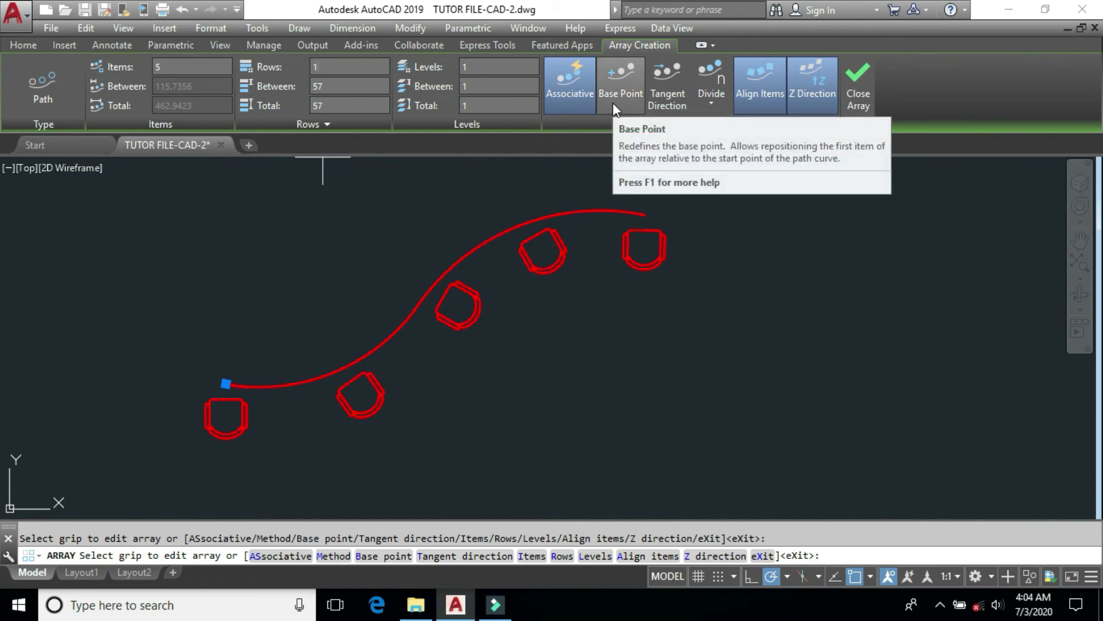
# - Redefine the tangent direction with two points running diagonally up and away from the curve's lower end, and close the array
pyautogui.click(662, 101)
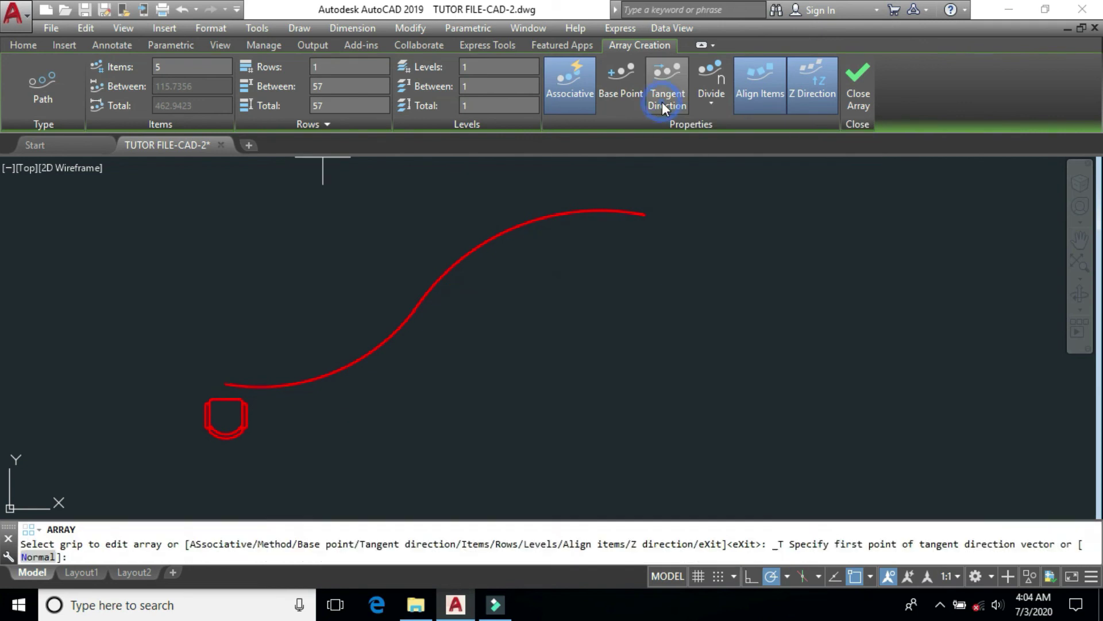
pyautogui.click(197, 373)
pyautogui.click(132, 313)
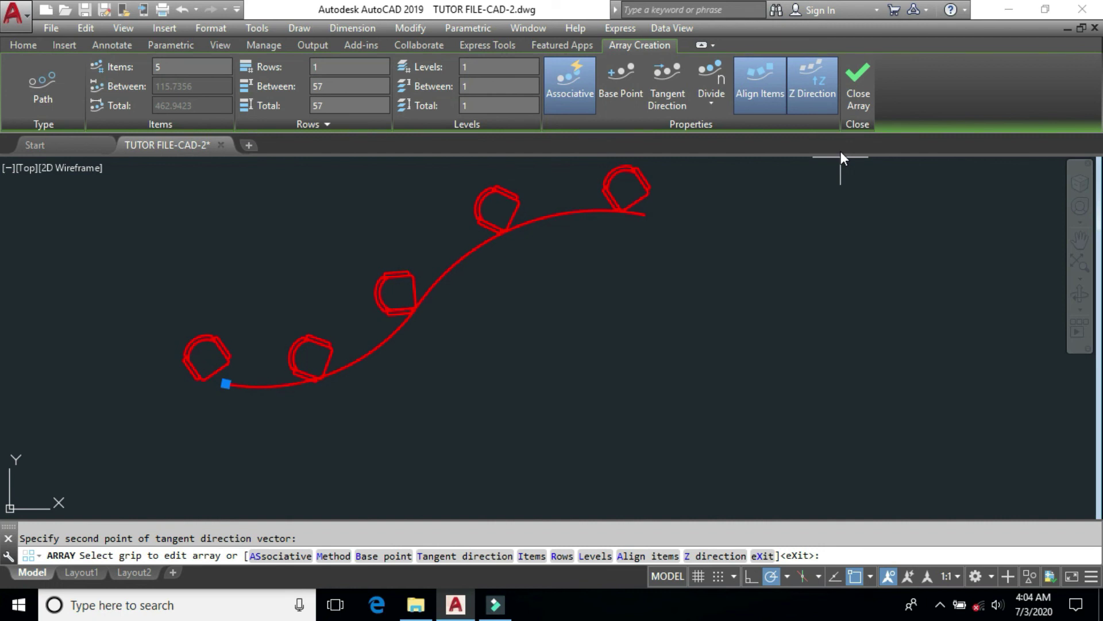
pyautogui.click(859, 93)
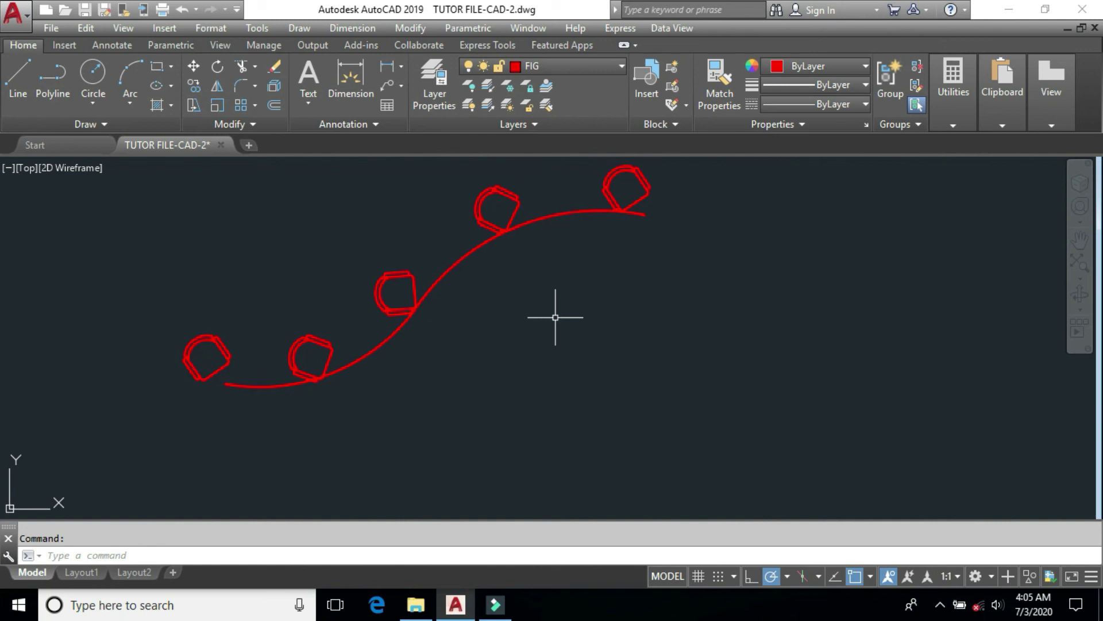
# - Turn off polar tracking
pyautogui.press('F10')
pyautogui.press('F10')
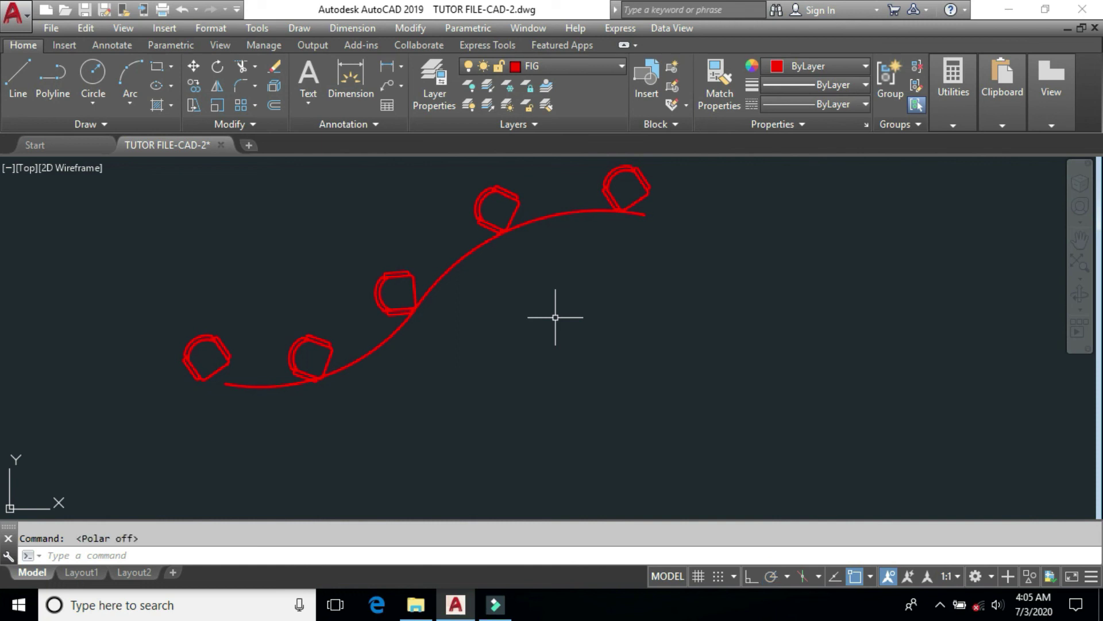